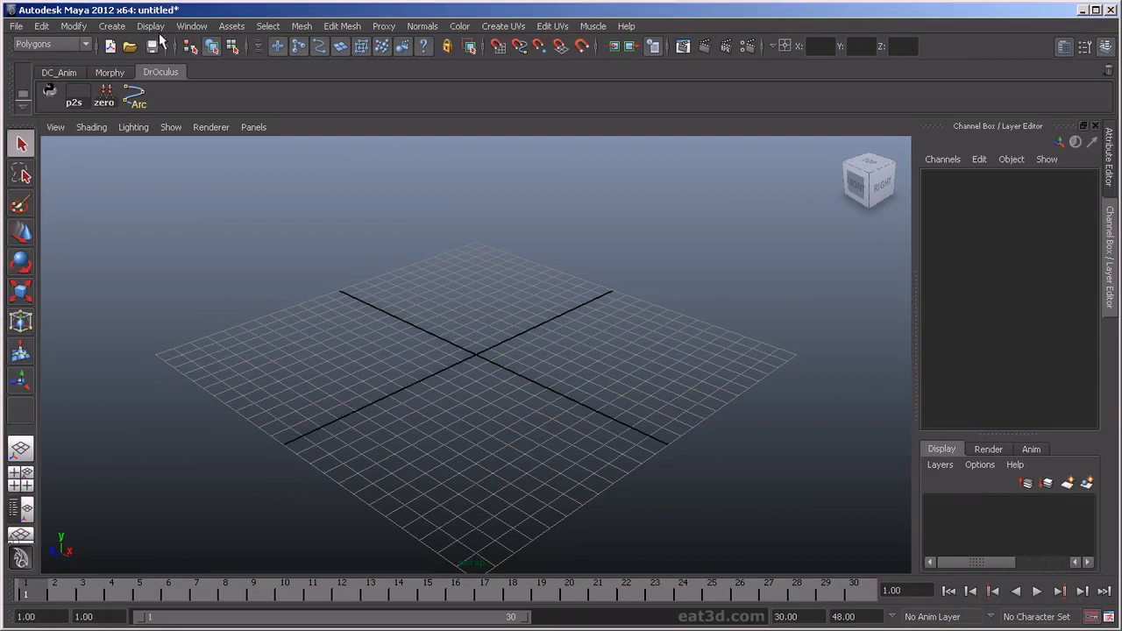
Scrub the timeline to frame 11 and step forward and backward through single frames, finishing on frame 12.
click(199, 28)
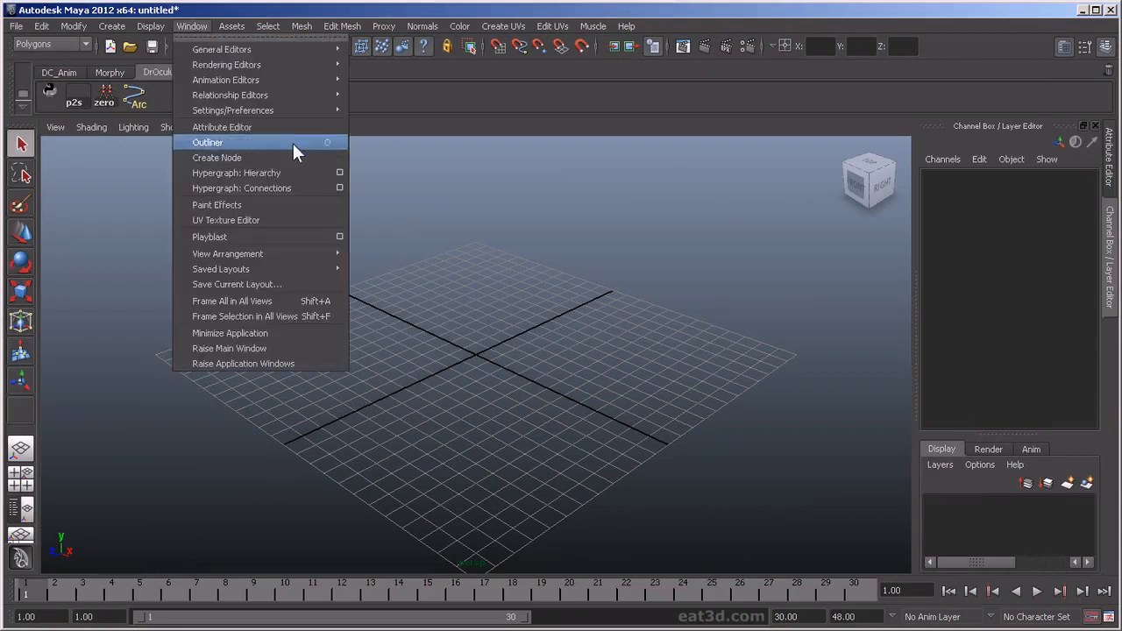
click(497, 245)
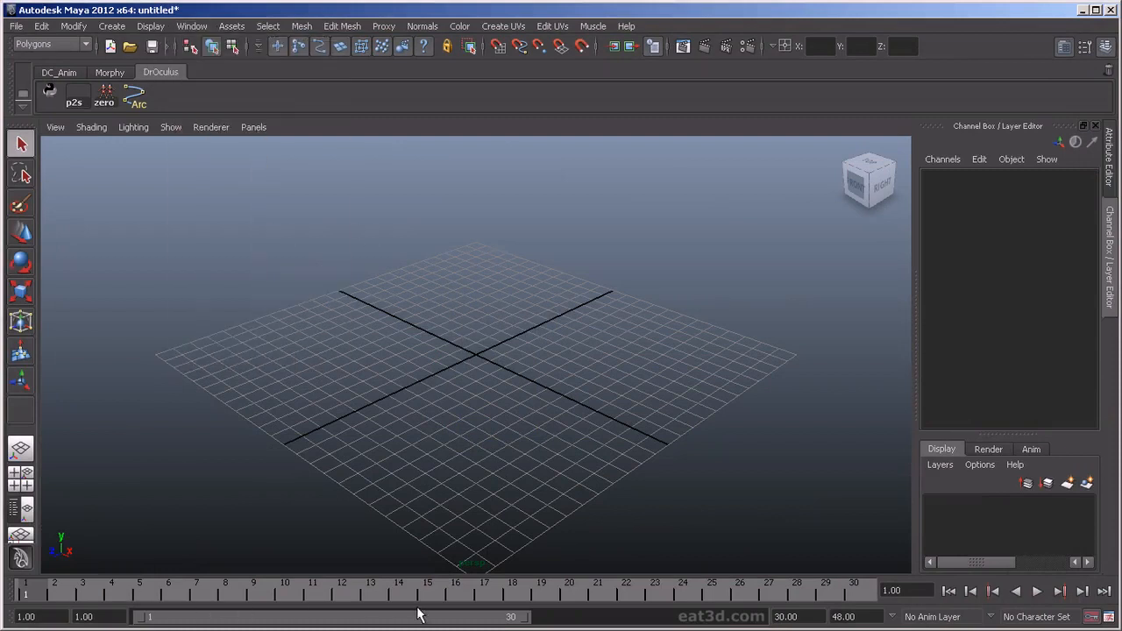
mouse_move(180, 598)
mouse_down()
mouse_move(325, 601)
mouse_move(202, 602)
mouse_move(312, 600)
mouse_up()
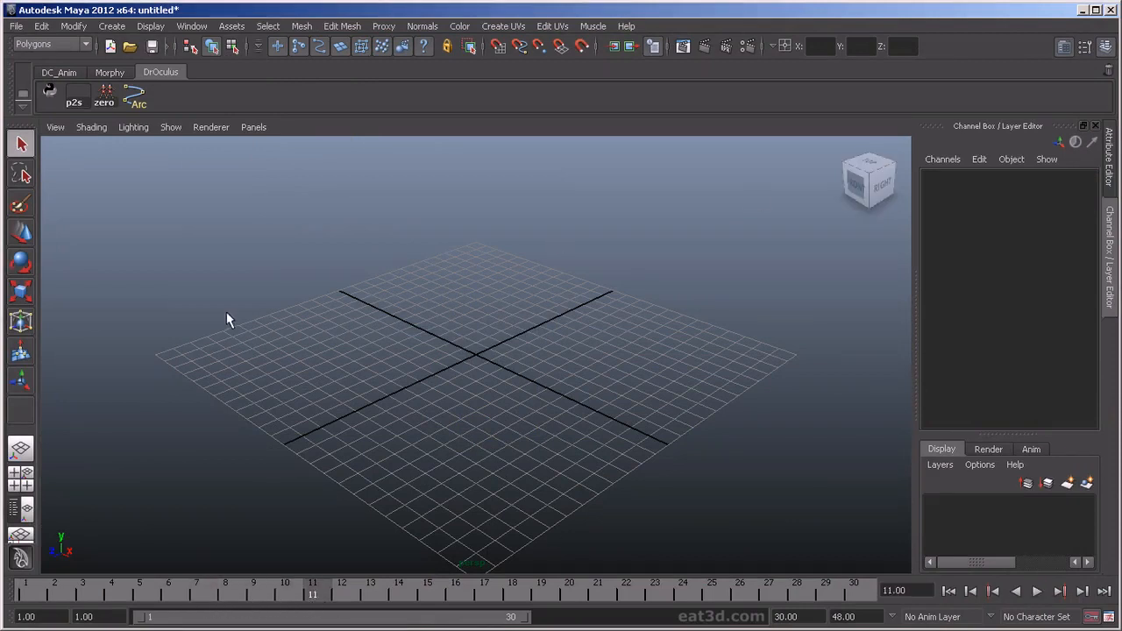
key(alt+period)
key(alt+period)
key(alt+period)
key(alt+period)
key(alt+period)
key(alt+comma)
key(alt+comma)
key(alt+comma)
key(alt+comma)
key(alt+comma)
key(alt+comma)
key(alt+period)
key(alt+period)
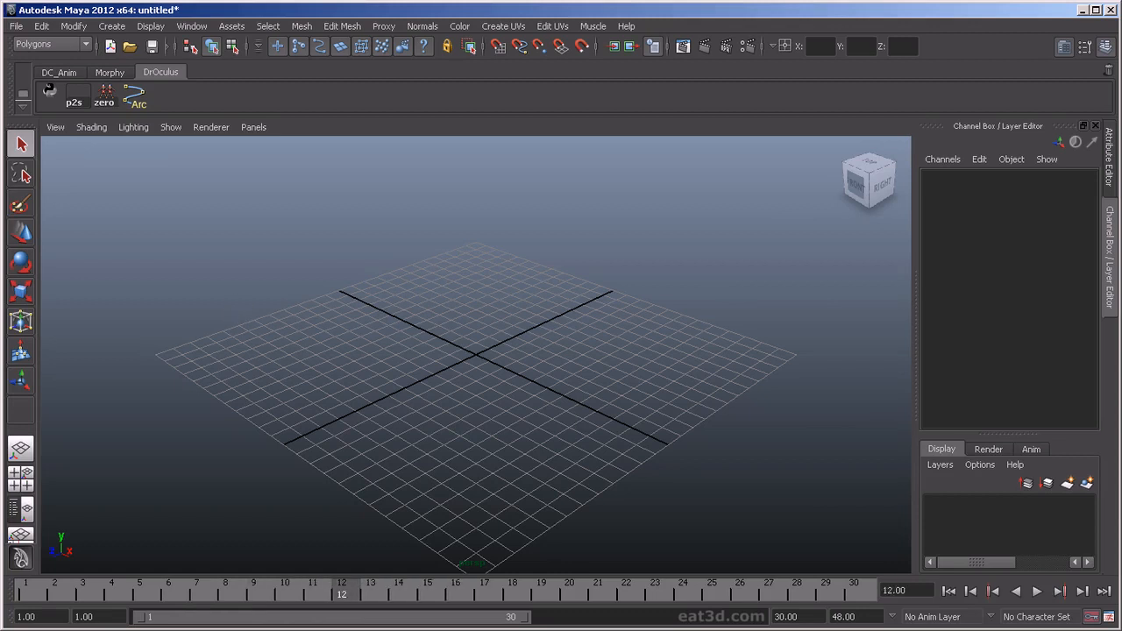
Open the Hotkey Editor and position its window fully in view.
click(195, 27)
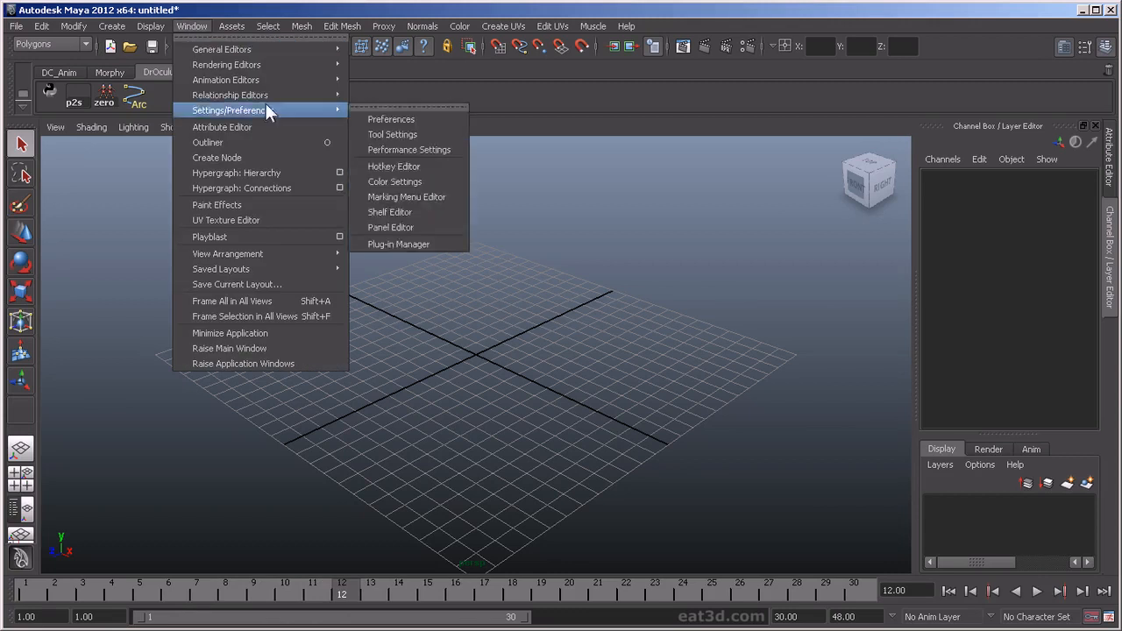
mouse_move(303, 110)
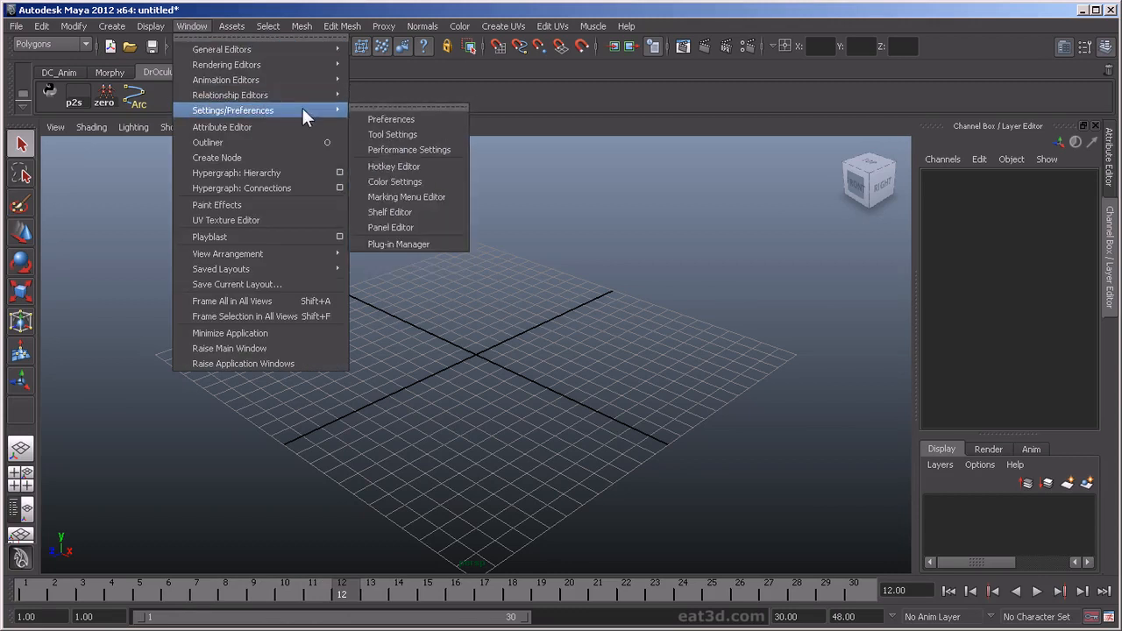
click(411, 170)
drag(111, 0, 308, 16)
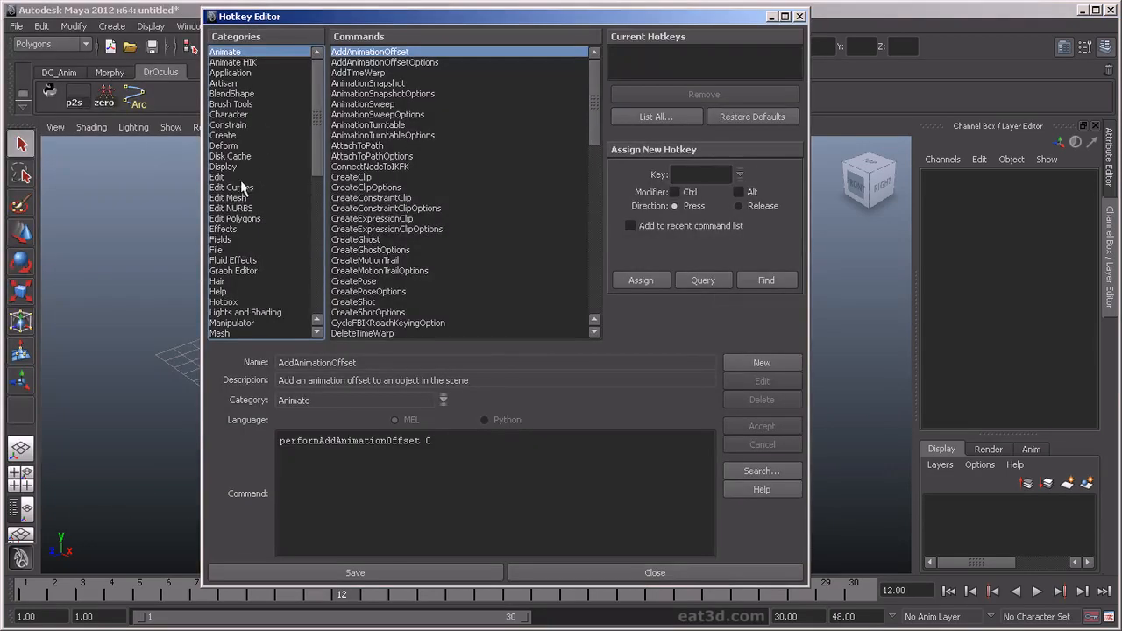
Check the hotkeys assigned to NextKey, NextFrame and PreviousFrame in the Playback Controls category, and close the editor.
scroll(238, 259, down, 4)
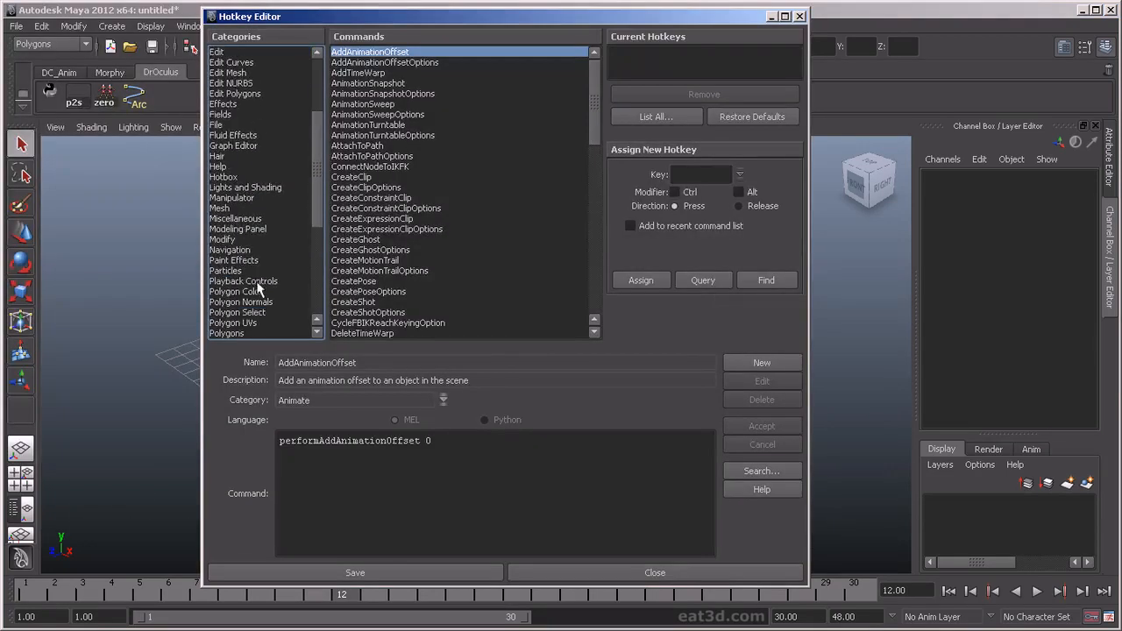
click(251, 282)
click(375, 63)
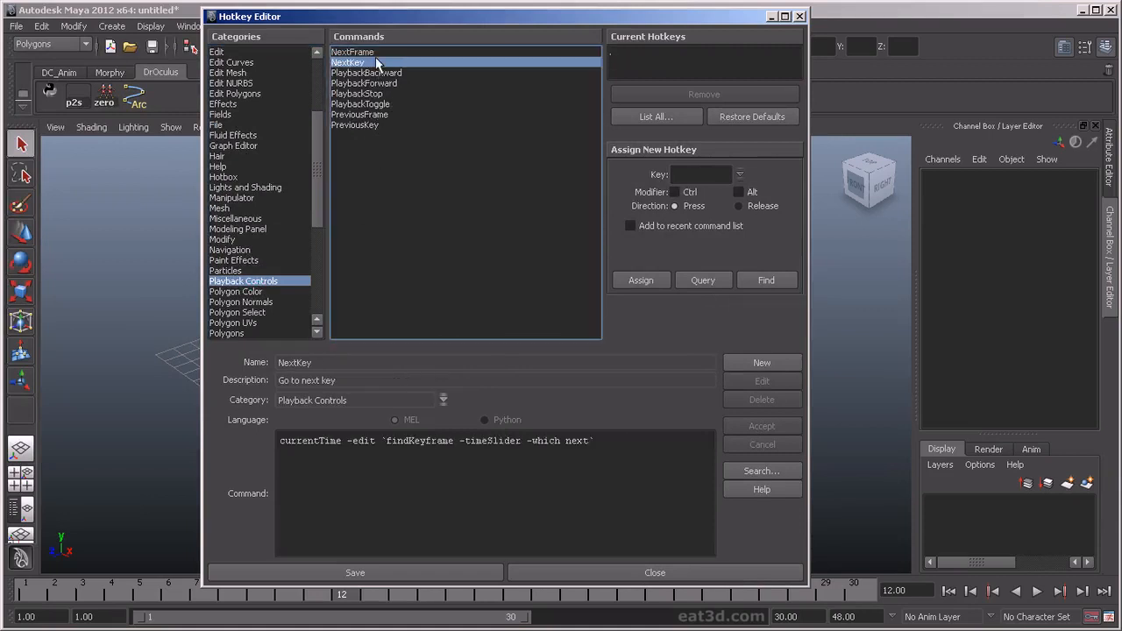
click(382, 52)
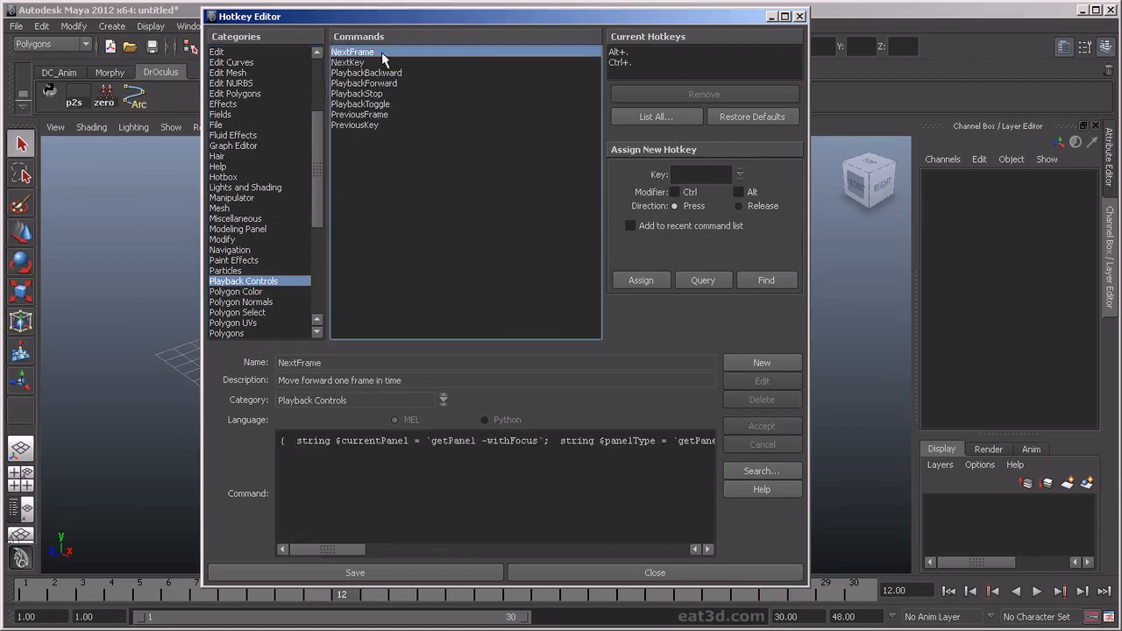
click(380, 115)
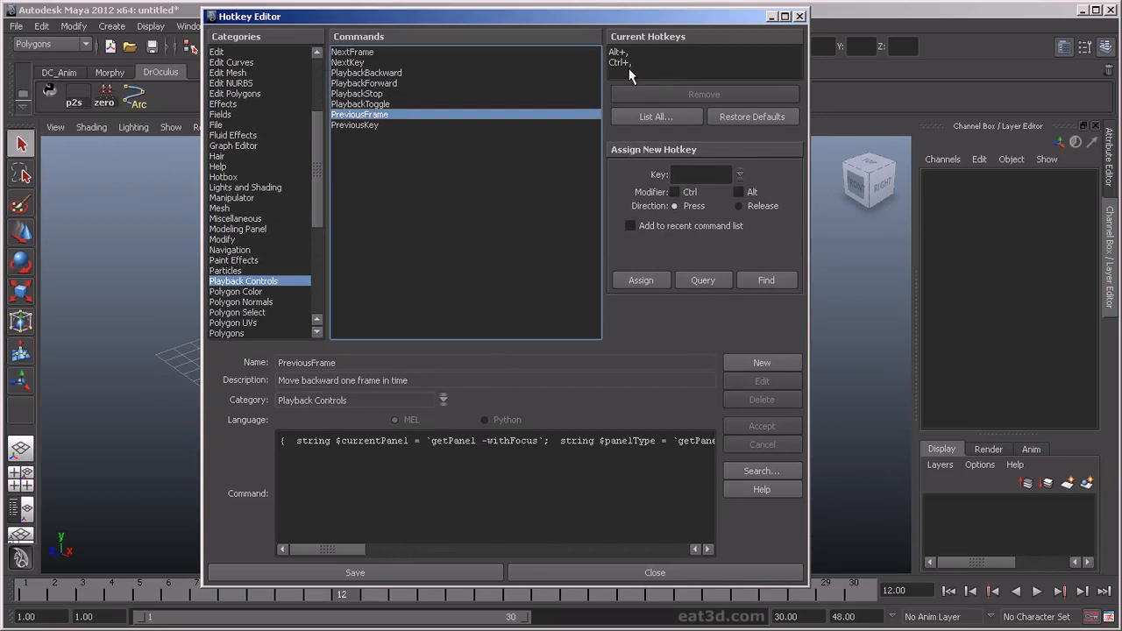
click(380, 52)
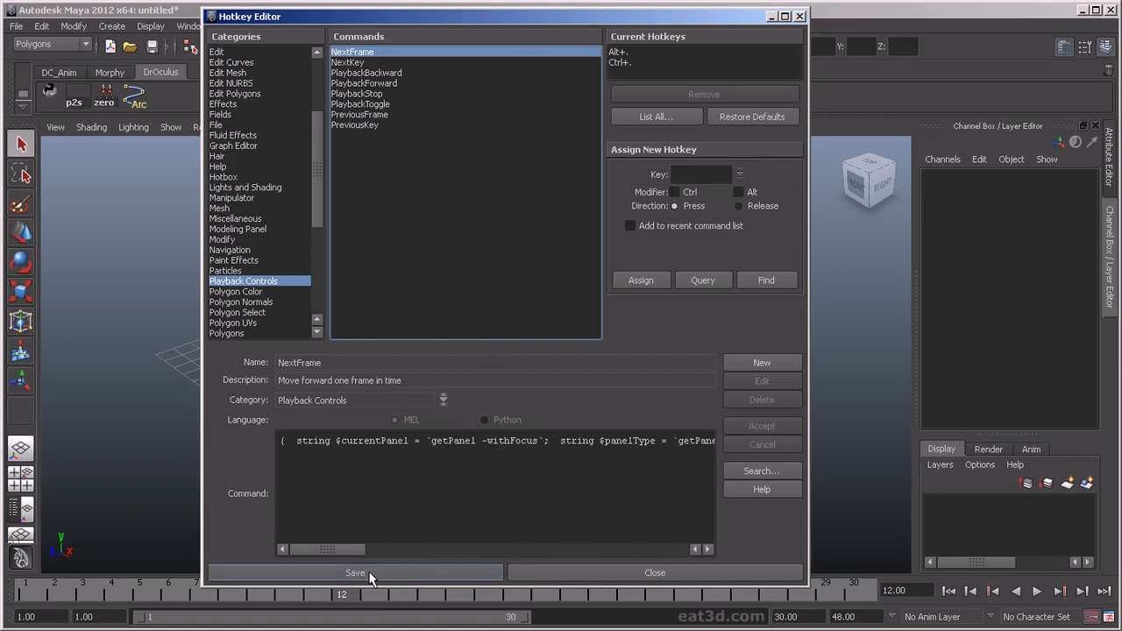
click(636, 573)
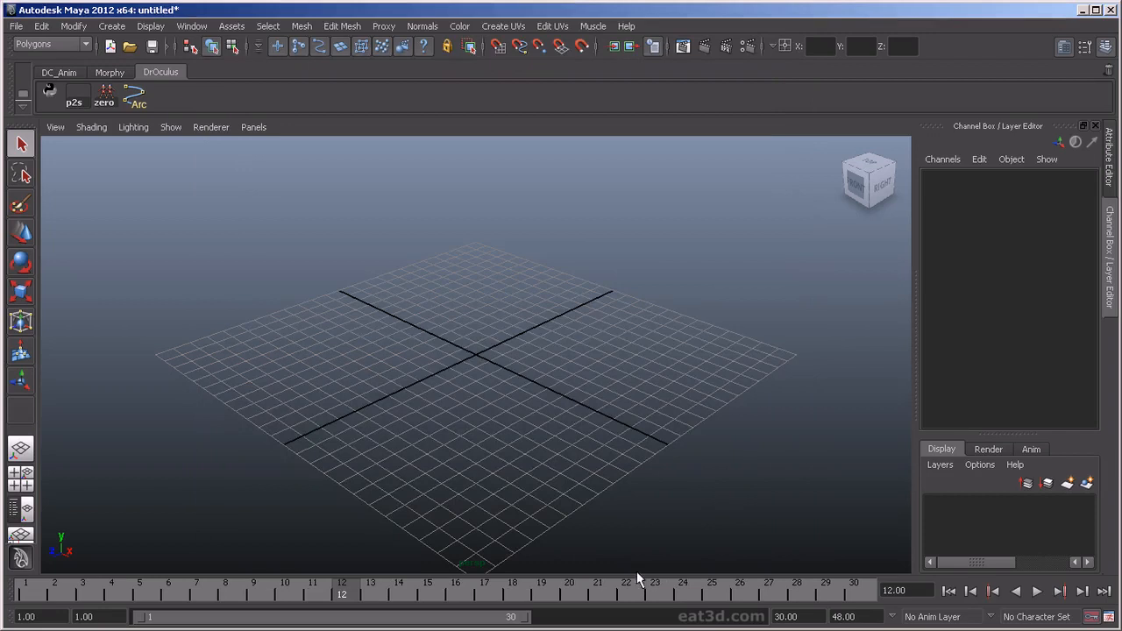
Open the scene DrOctav_walk_24.ma without saving the untitled scene.
click(19, 26)
click(48, 63)
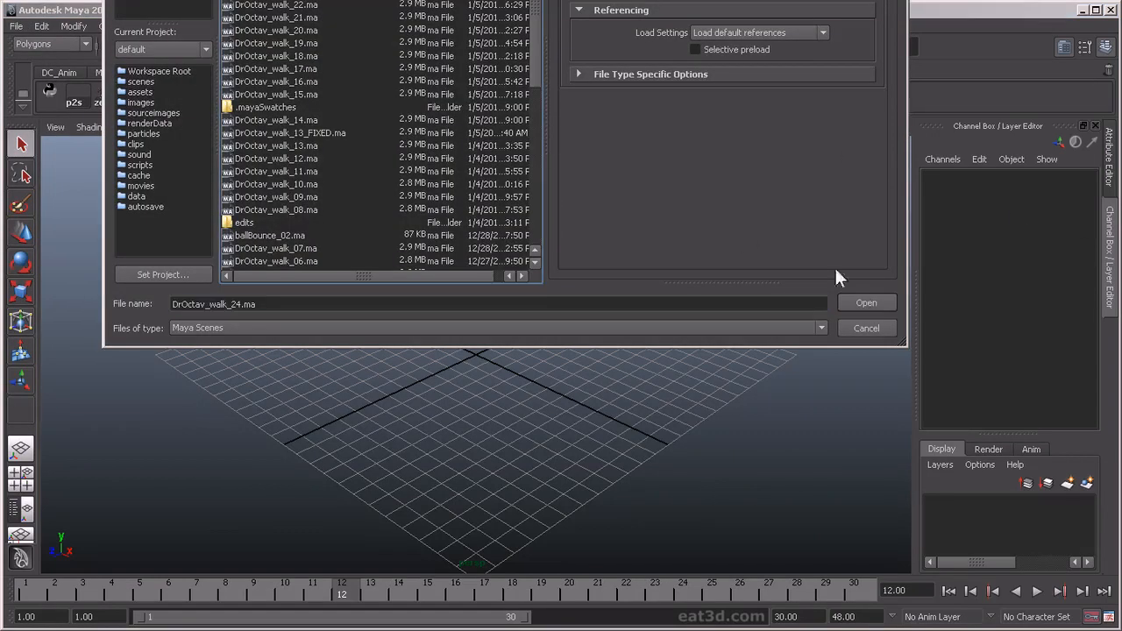
click(890, 301)
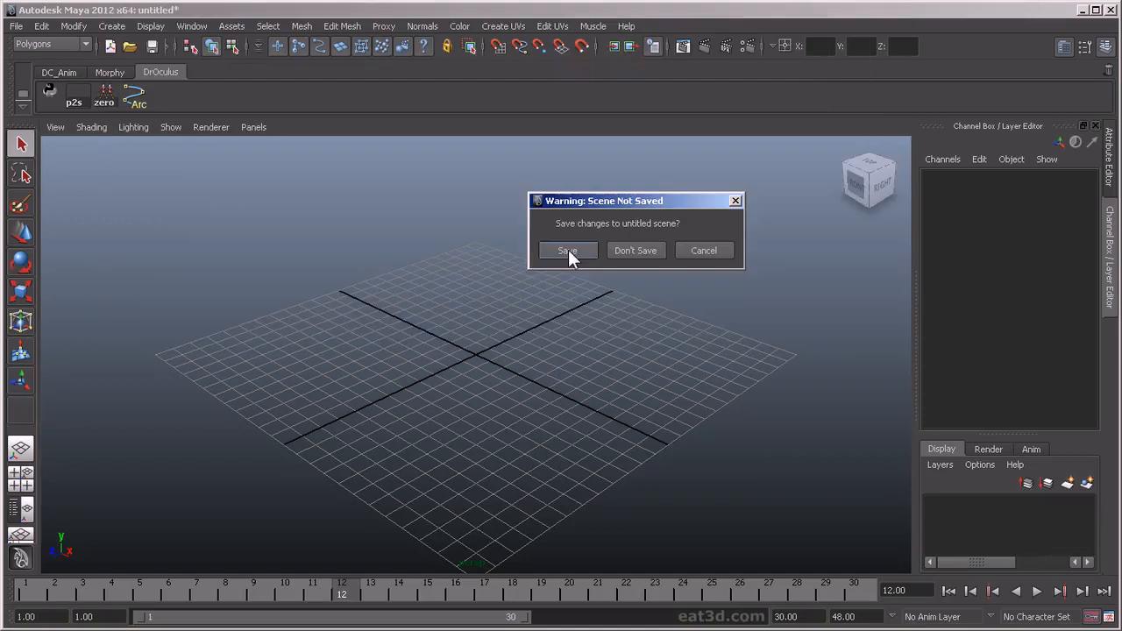
click(624, 250)
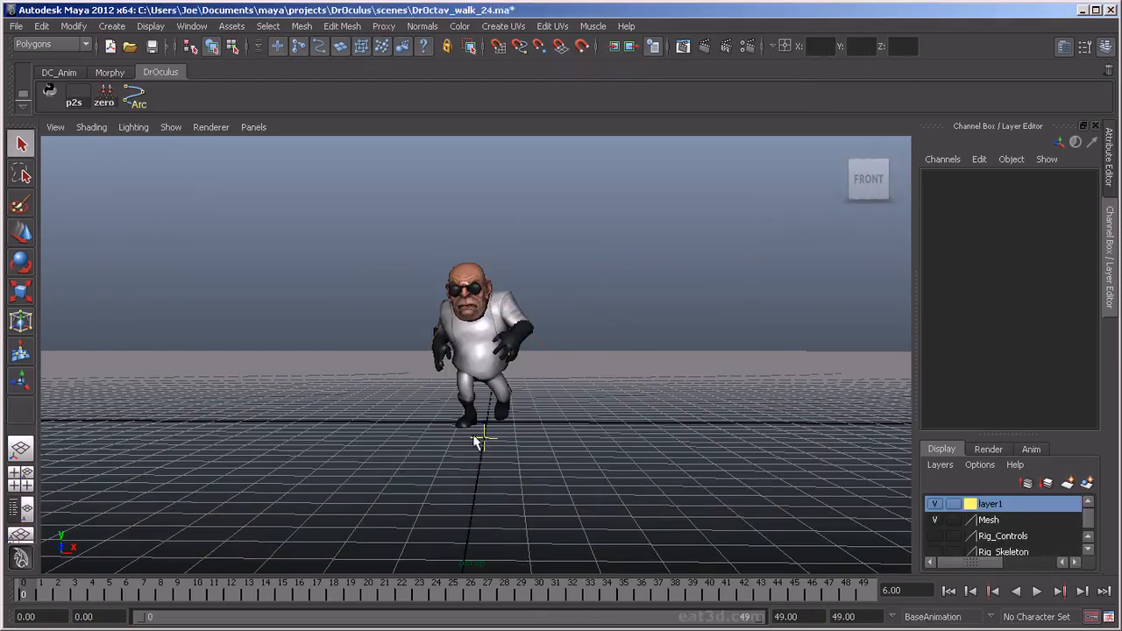
Play the walk animation, examine the character's motion from the front and side, and stop playback.
click(1036, 590)
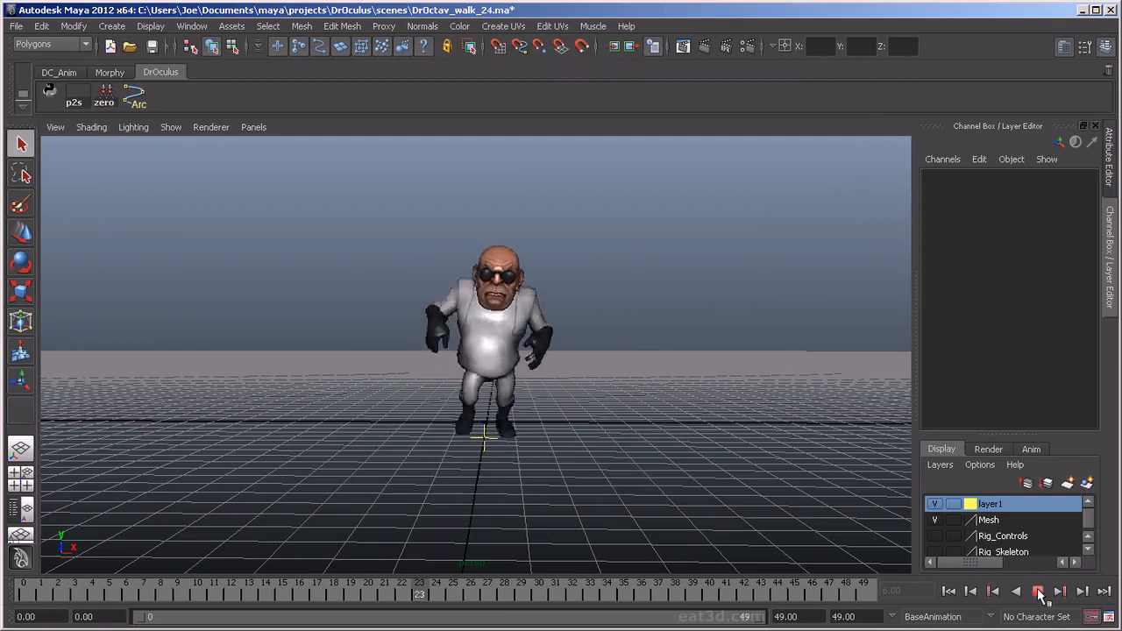
alt+drag(513, 333, 561, 331)
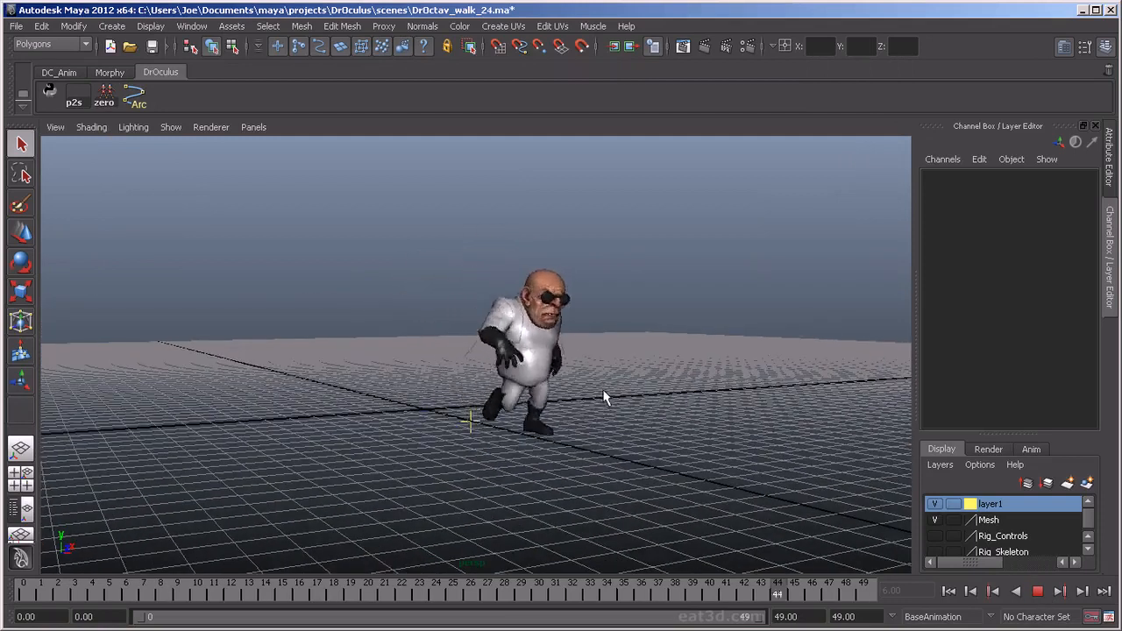
mouse_move(653, 423)
alt+mouse_down()
mouse_move(618, 424)
mouse_move(645, 433)
alt+mouse_up()
scroll(636, 439, up, 2)
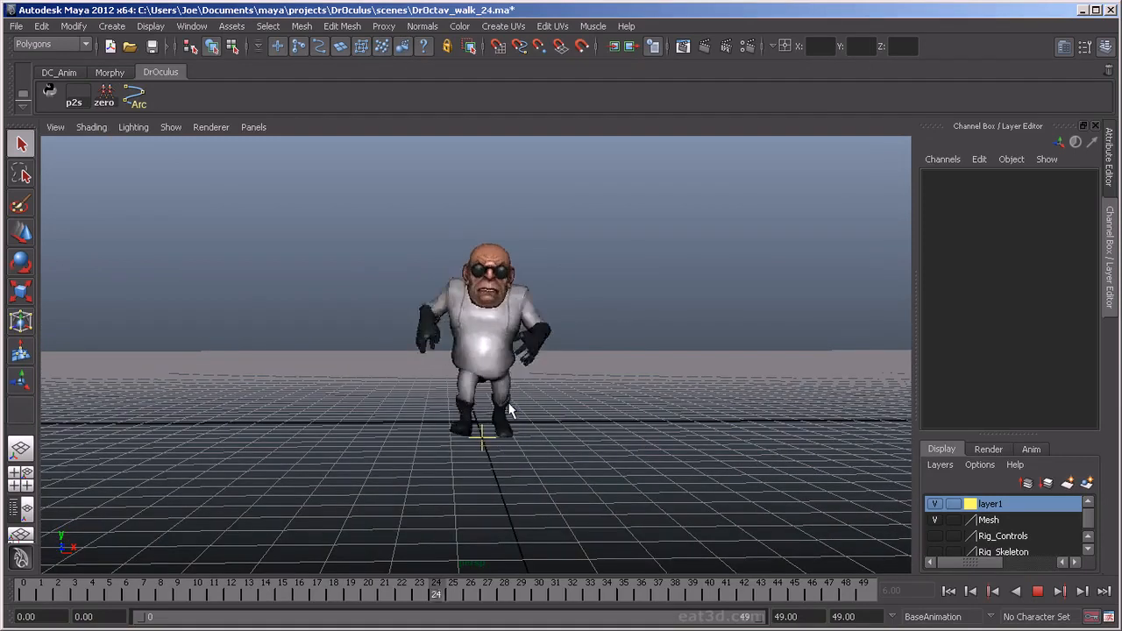
alt+drag(517, 452, 646, 459)
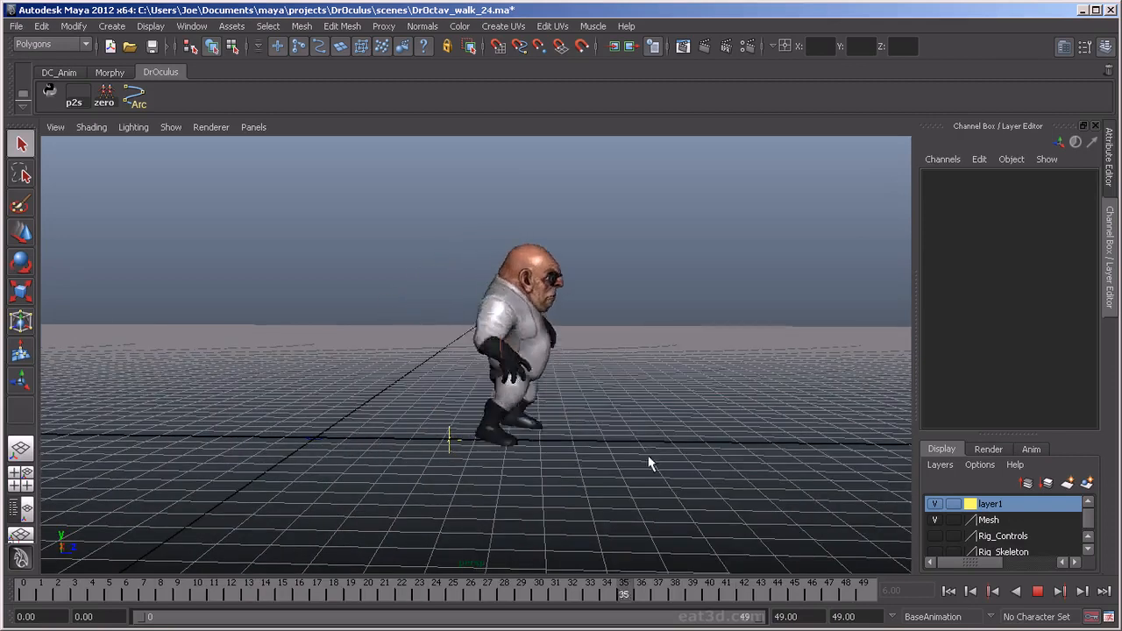
alt+drag(418, 487, 604, 479)
alt+drag(779, 533, 423, 528)
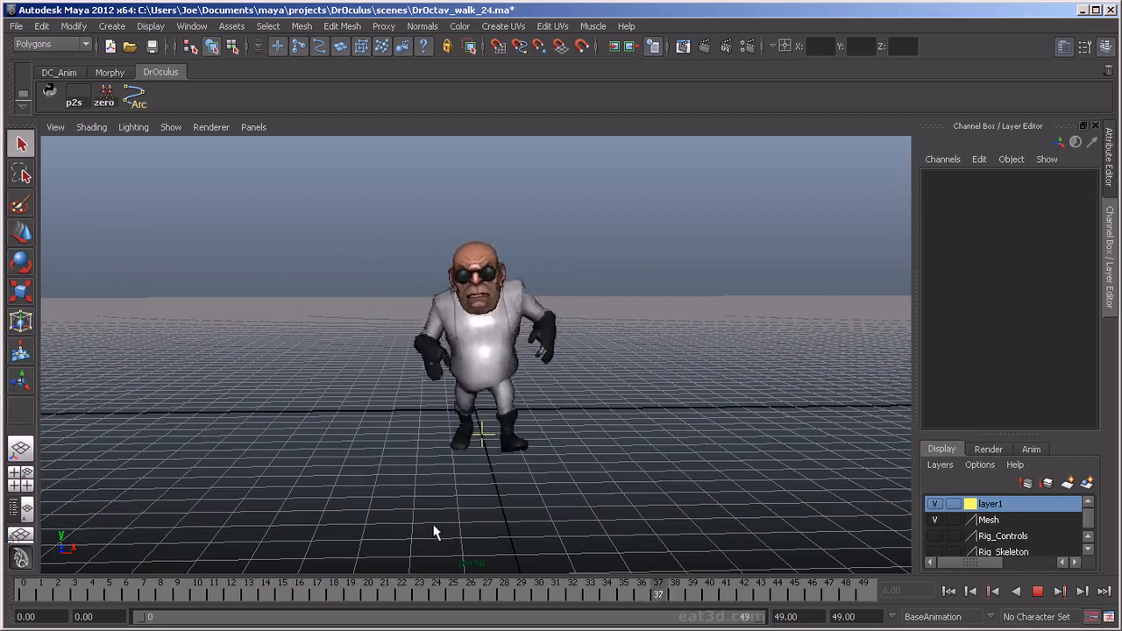
alt+drag(542, 428, 713, 476)
click(1037, 592)
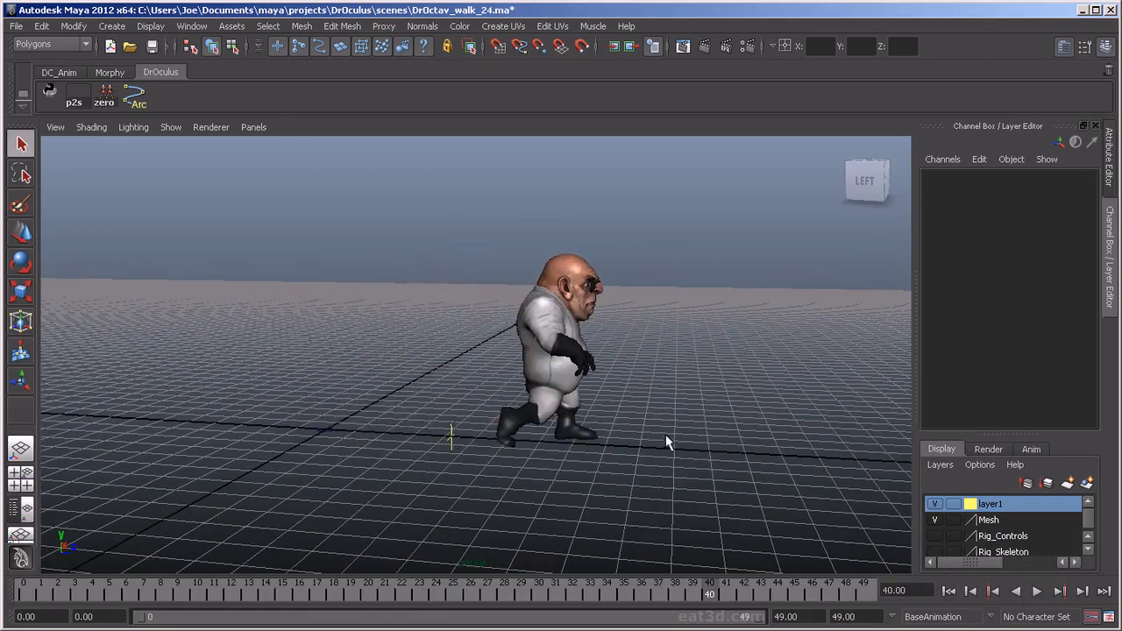
Return the timeline to frame 0, launch the Arc Tracker and dock it in the main window.
mouse_move(22, 599)
mouse_down()
mouse_move(383, 595)
mouse_move(19, 605)
mouse_up()
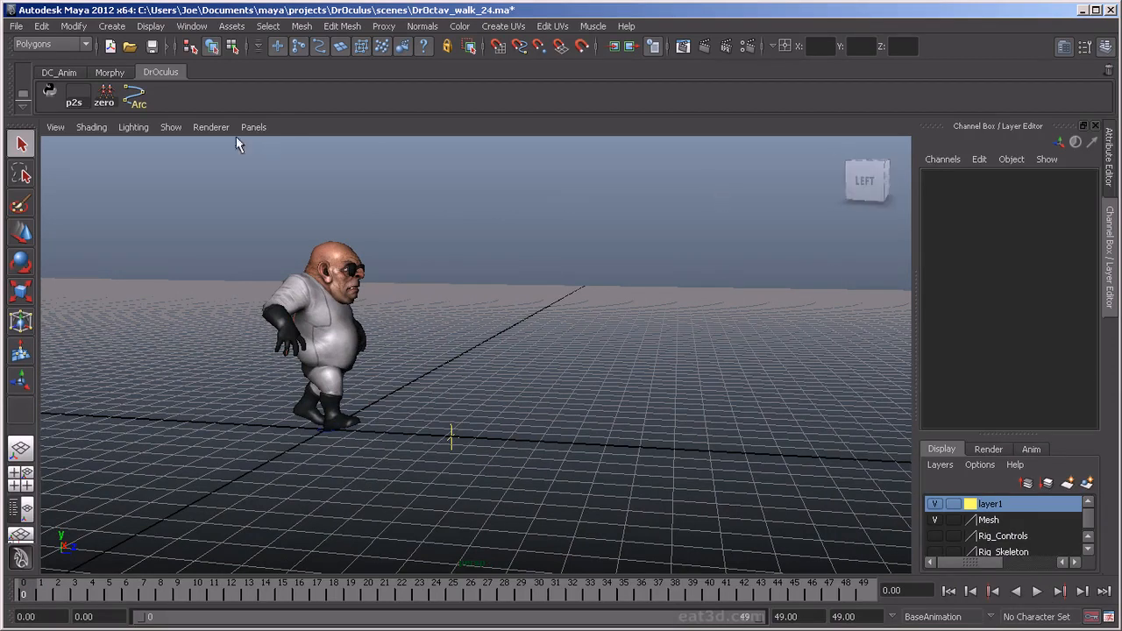
click(138, 101)
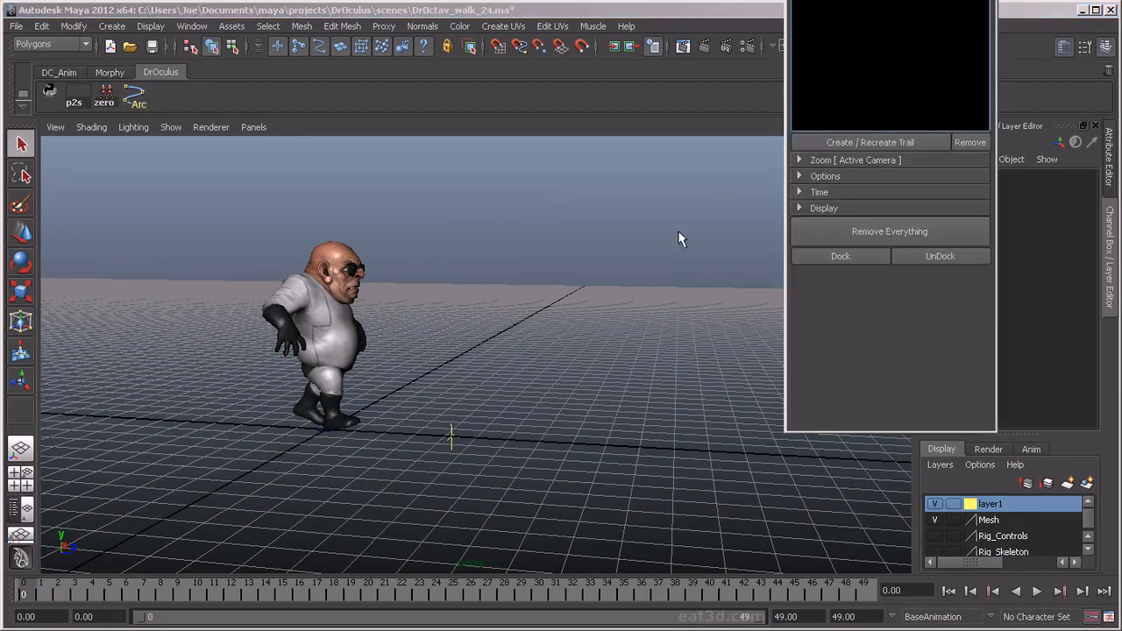
click(862, 255)
alt+drag(421, 433, 455, 476)
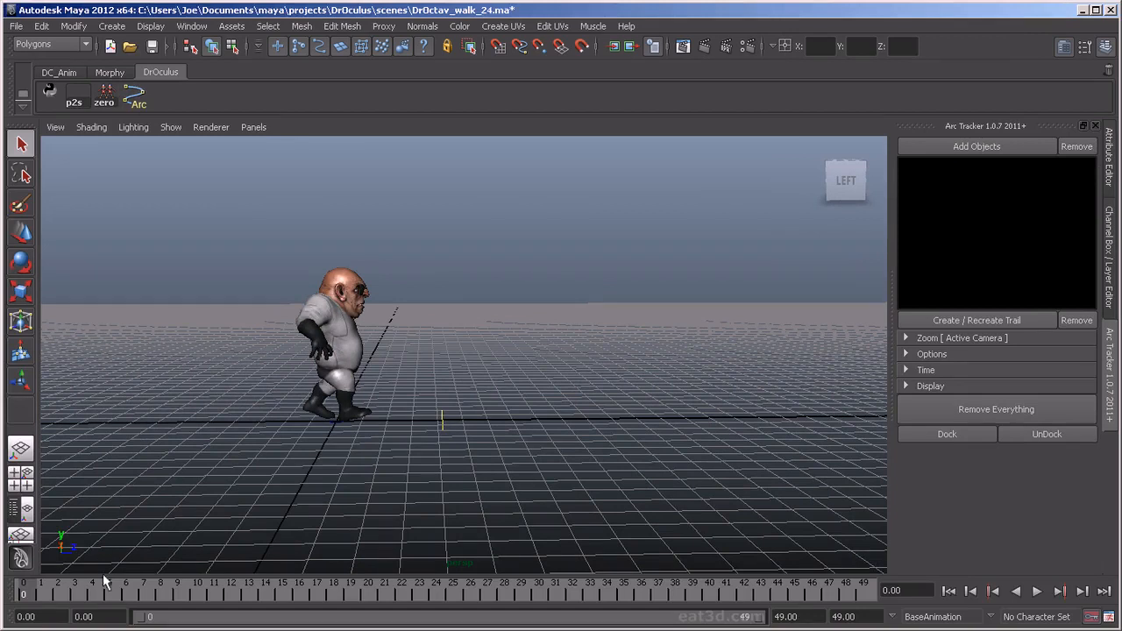
Make the Rig_Controls display layer visible and clear the mesh selection.
click(332, 374)
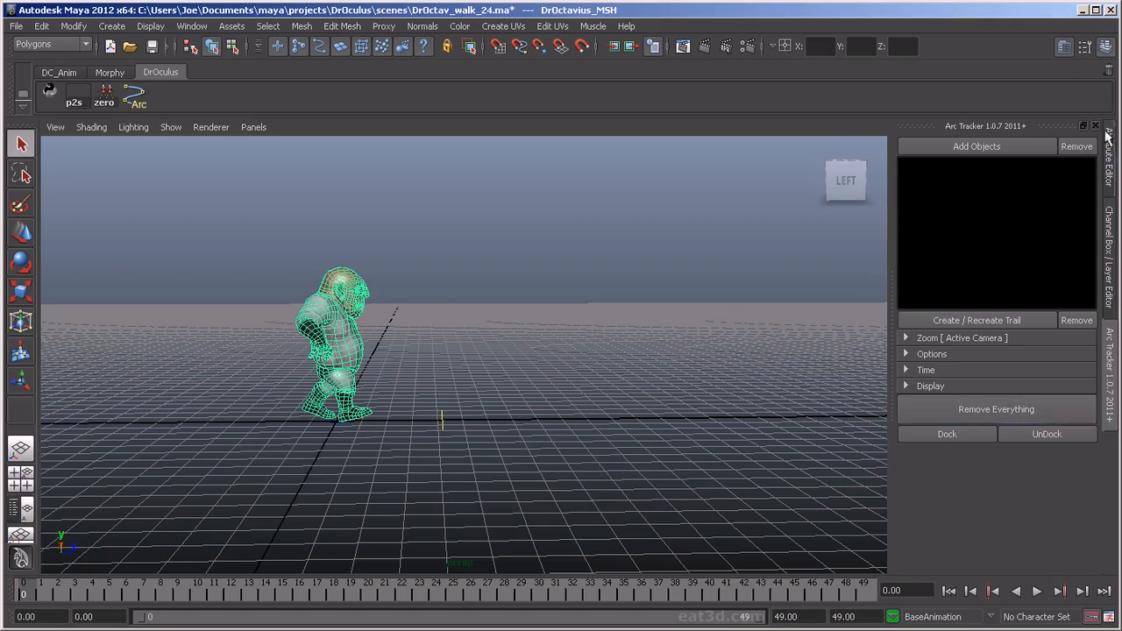
click(1109, 230)
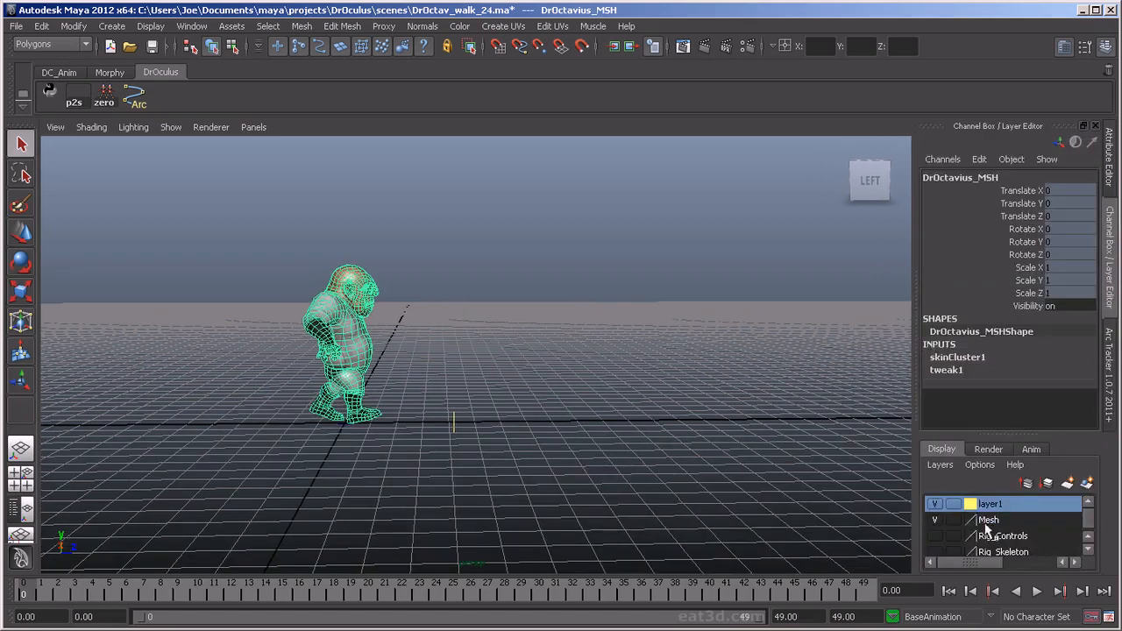
click(935, 535)
click(365, 255)
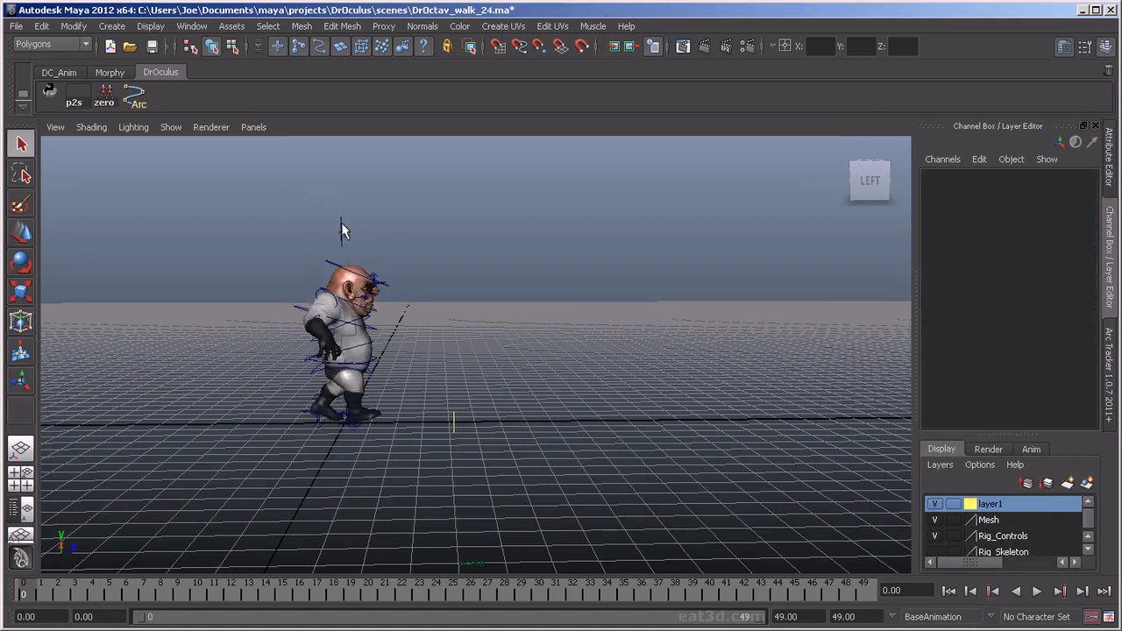
Select only the Master_Control above the character's head, and scrub and play back the walk's forward movement.
drag(320, 201, 451, 298)
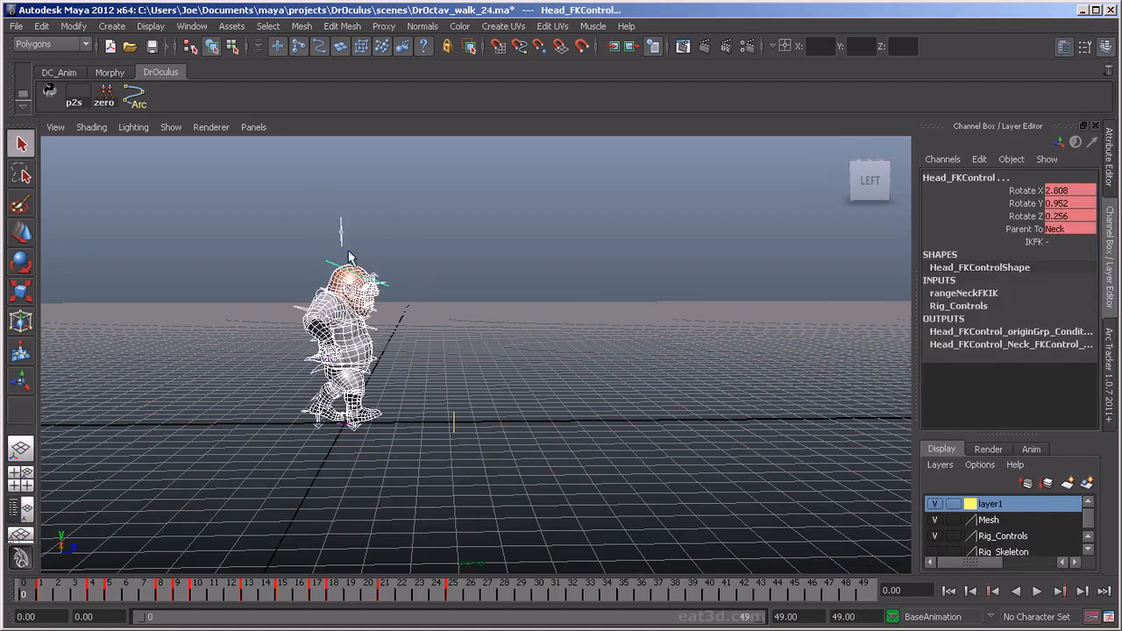
drag(319, 223, 375, 235)
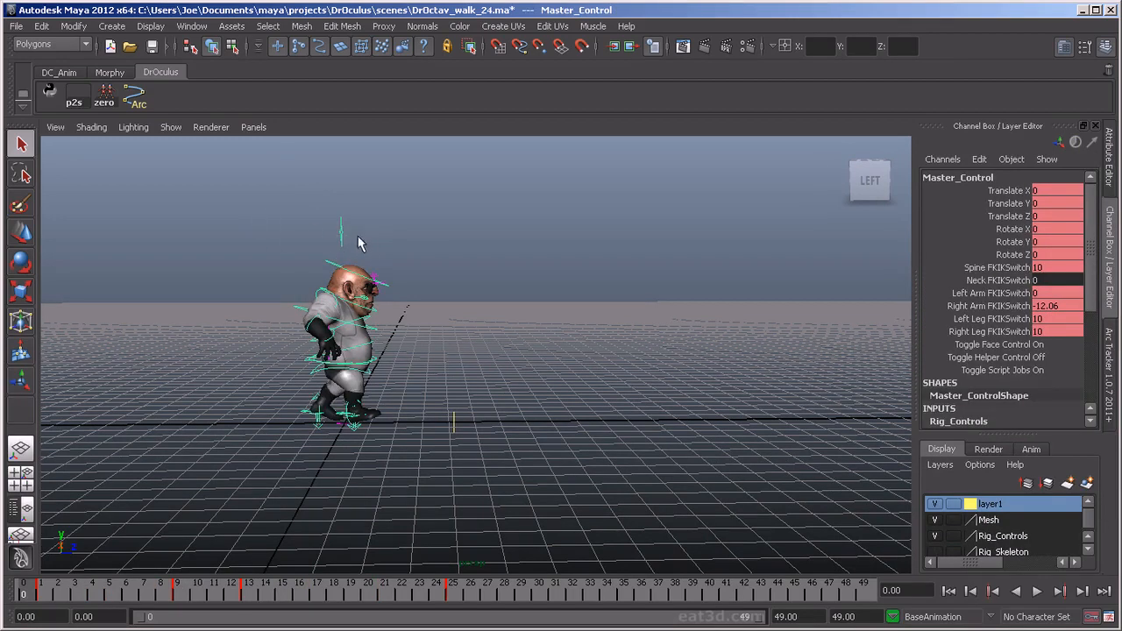
drag(70, 586, 149, 592)
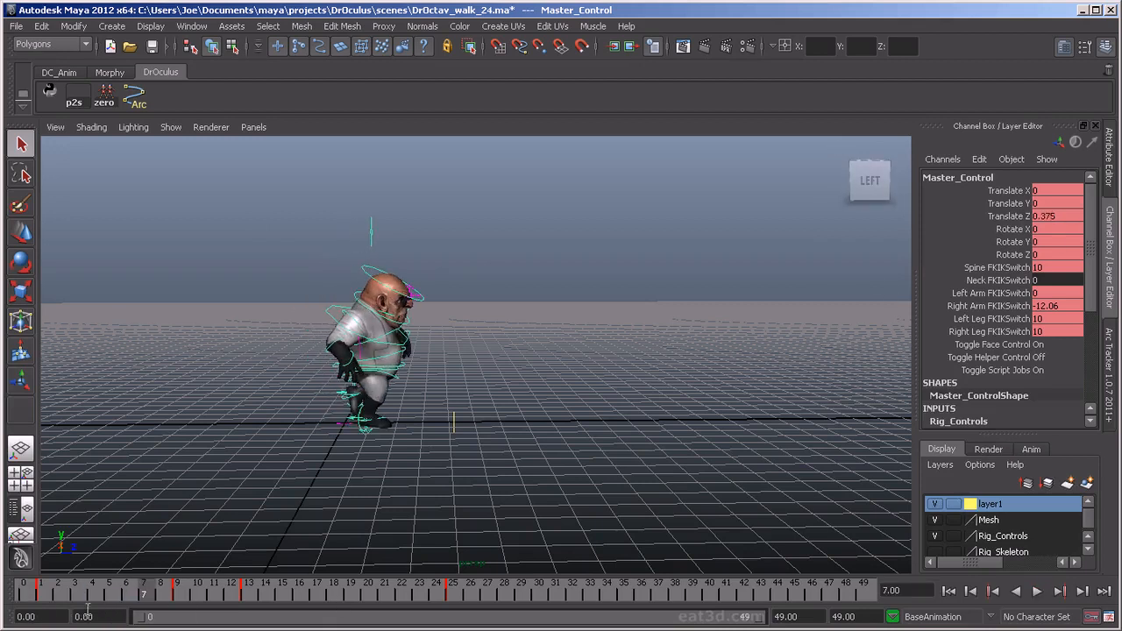
key(alt+v)
key(alt+v)
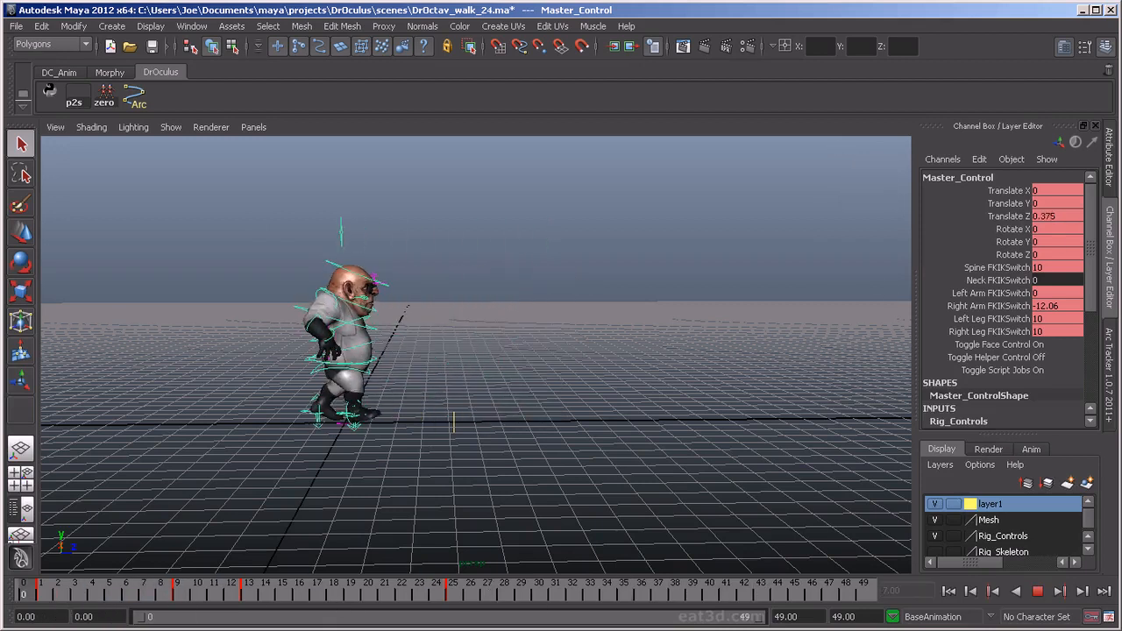
Mute the Translate Z channel of the Master_Control and play the walk cycle in place.
click(1020, 218)
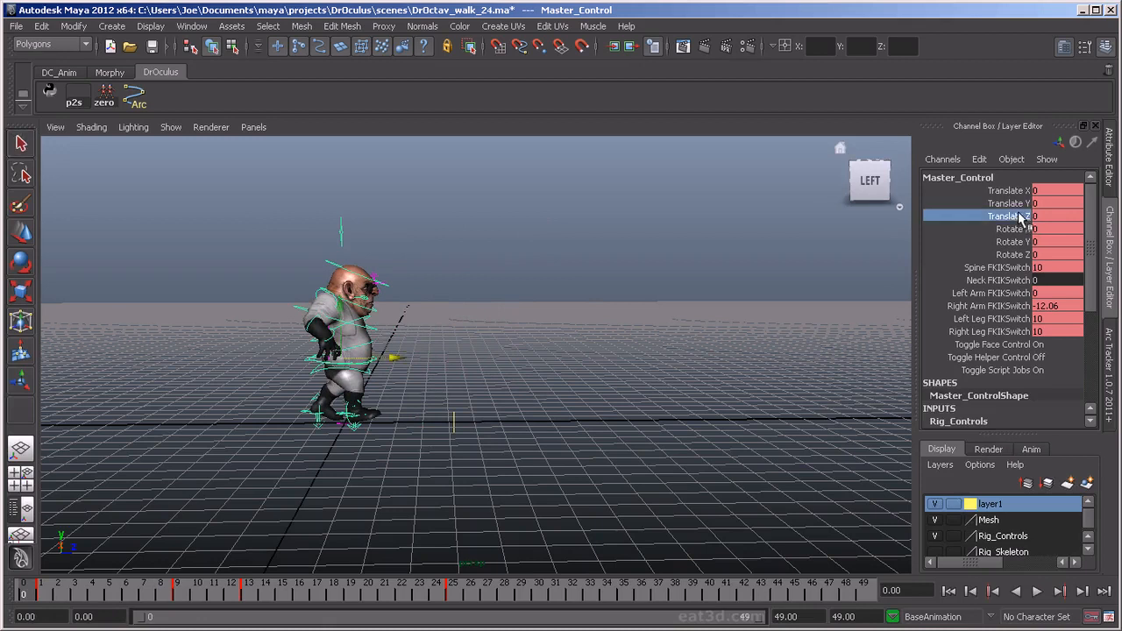
right_click(1020, 217)
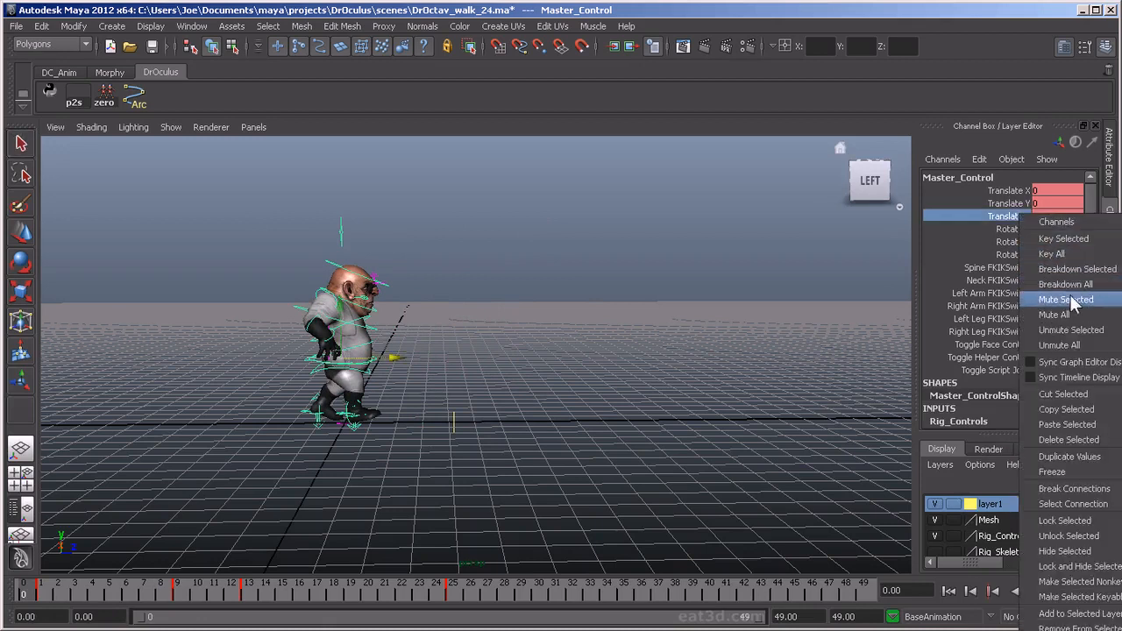
click(1066, 285)
click(1040, 592)
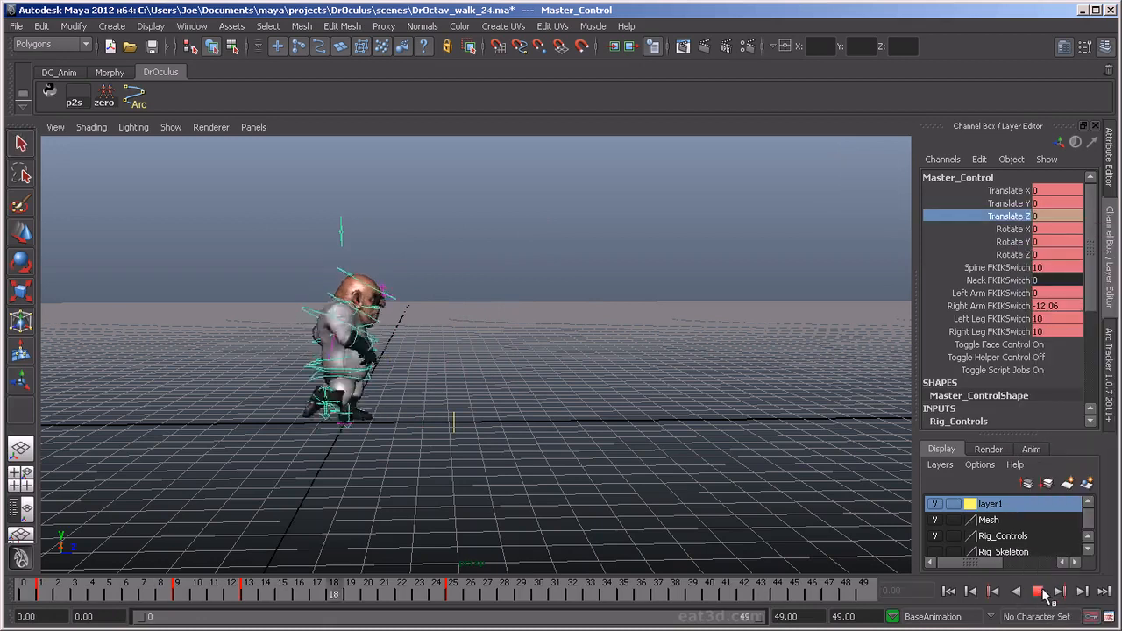
Stop the playback and limit the playback range to frames 1 to 25, with the current time at frame 1.
click(1039, 593)
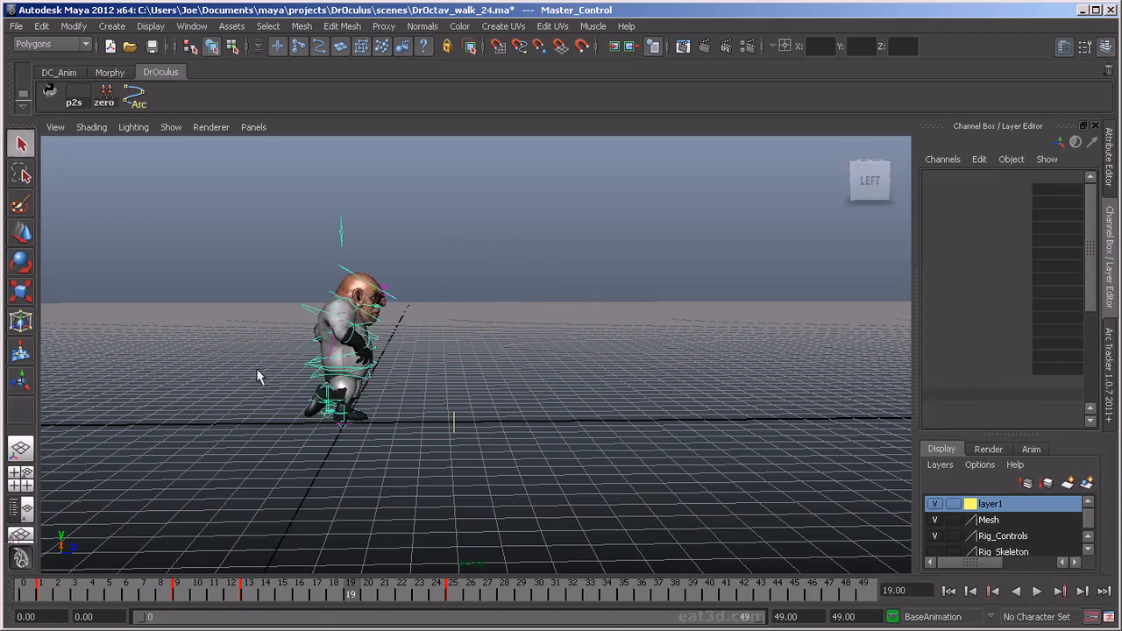
drag(61, 598, 453, 619)
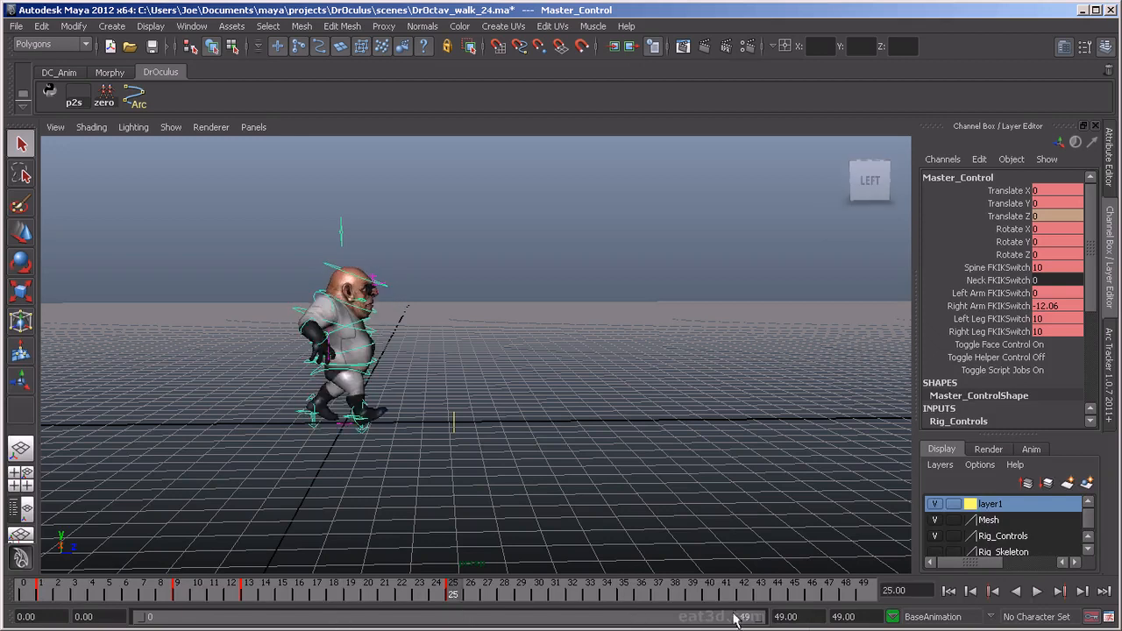
drag(754, 621, 455, 616)
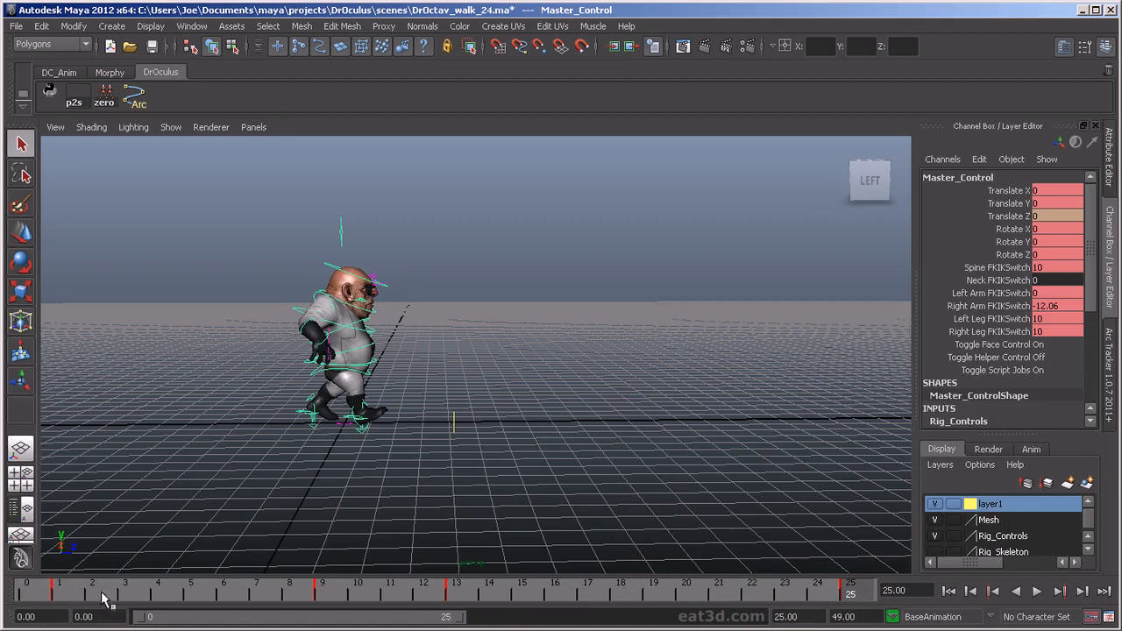
drag(30, 593, 61, 598)
drag(143, 619, 158, 620)
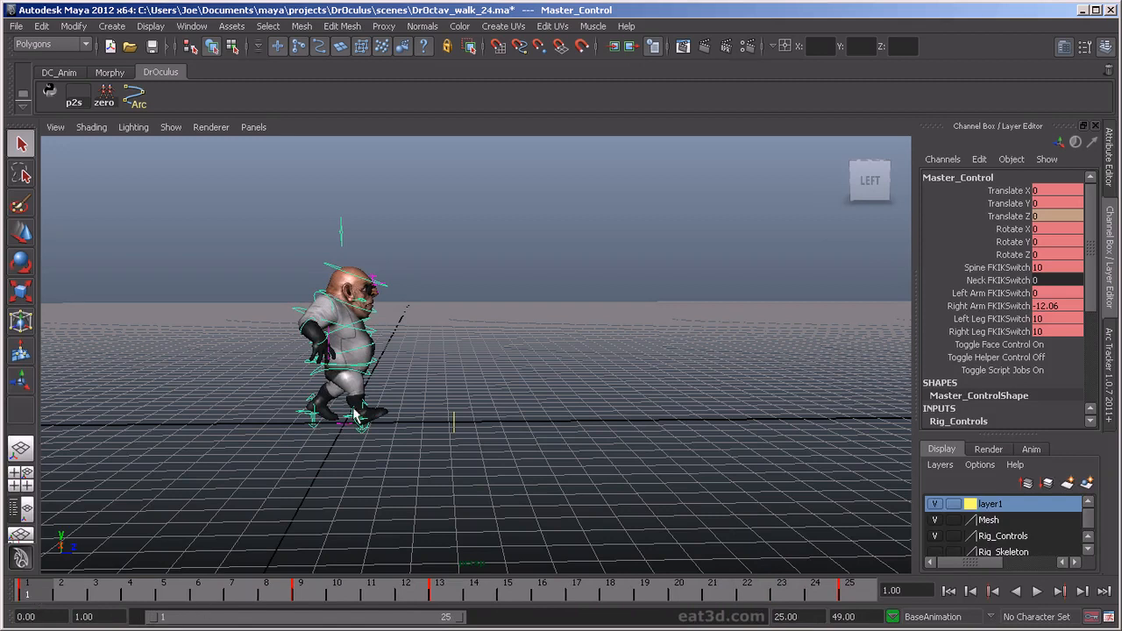
Launch the Arc Tracker again and dock it in the main window.
scroll(355, 416, up, 4)
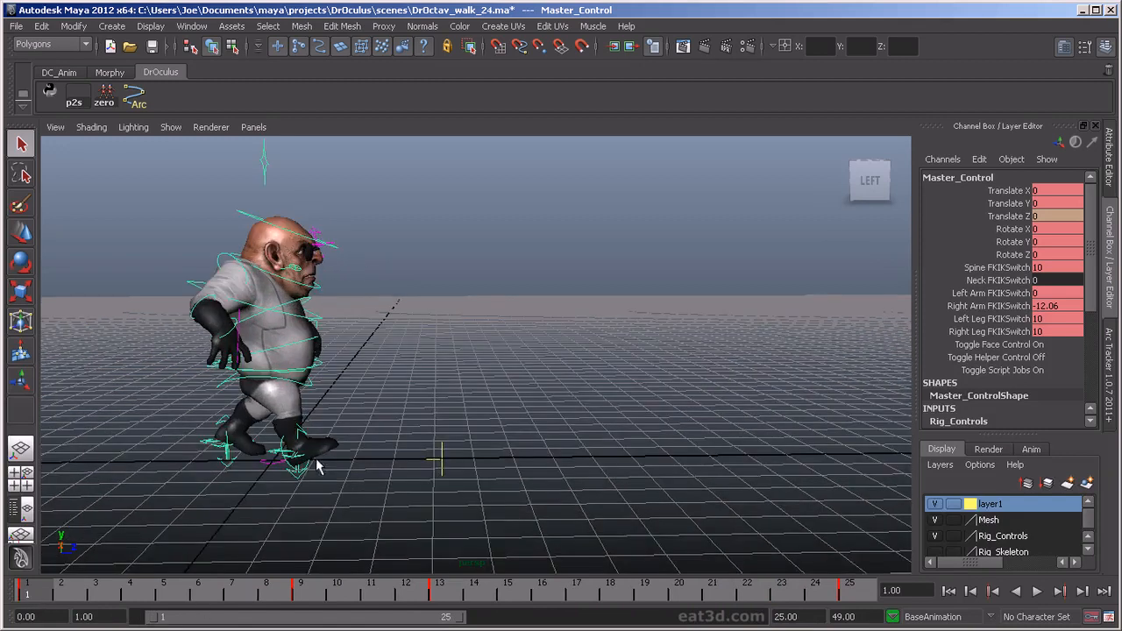
scroll(359, 436, up, 2)
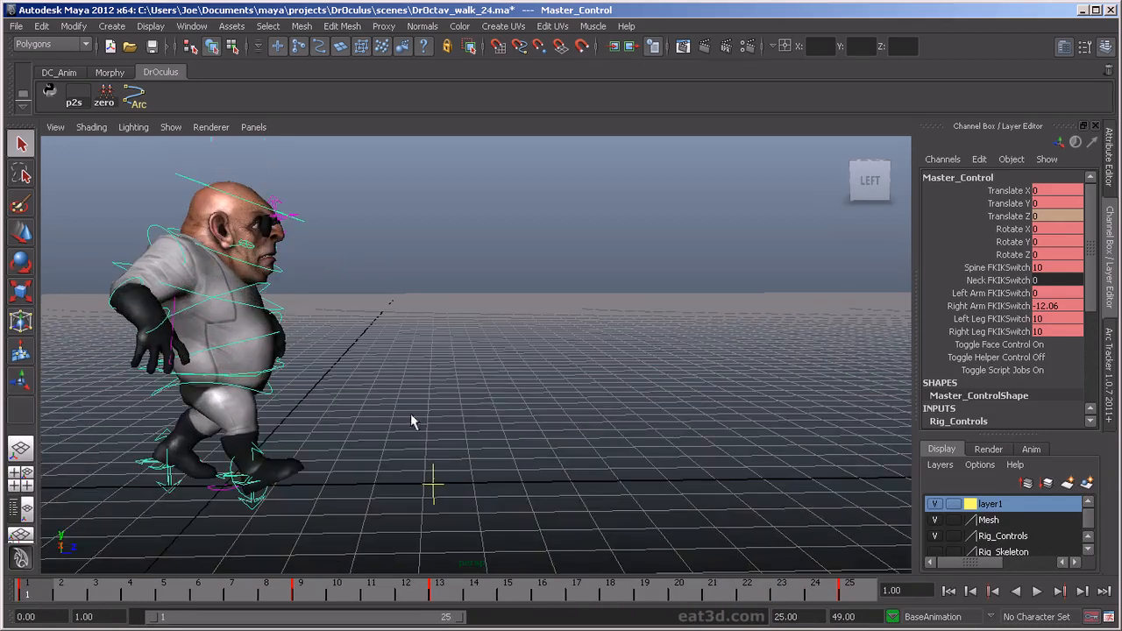
click(134, 98)
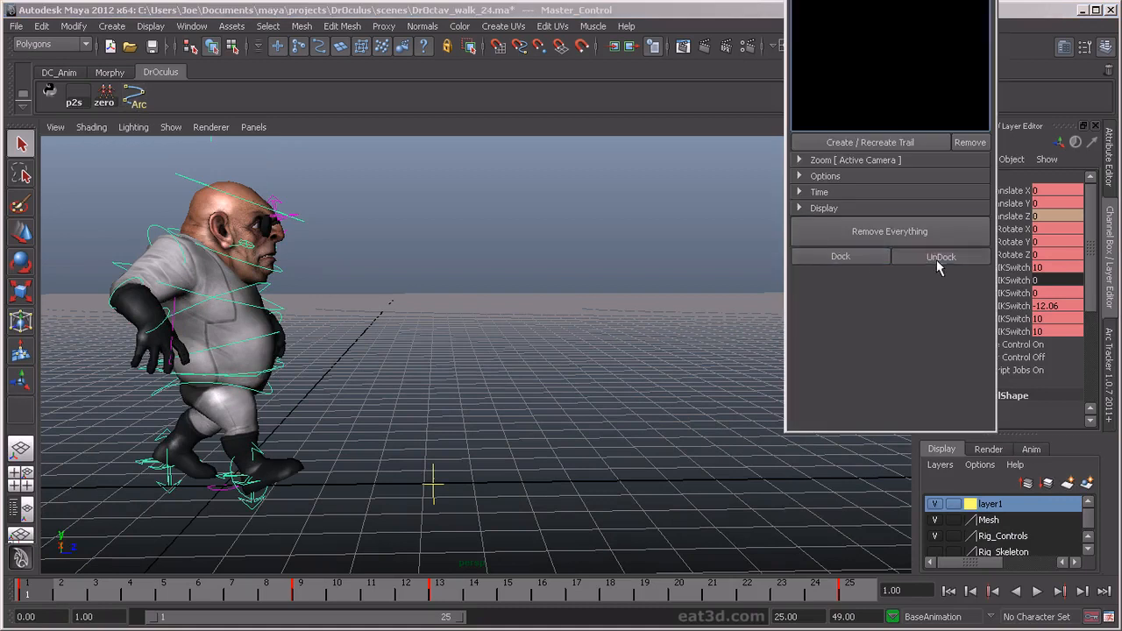
click(839, 256)
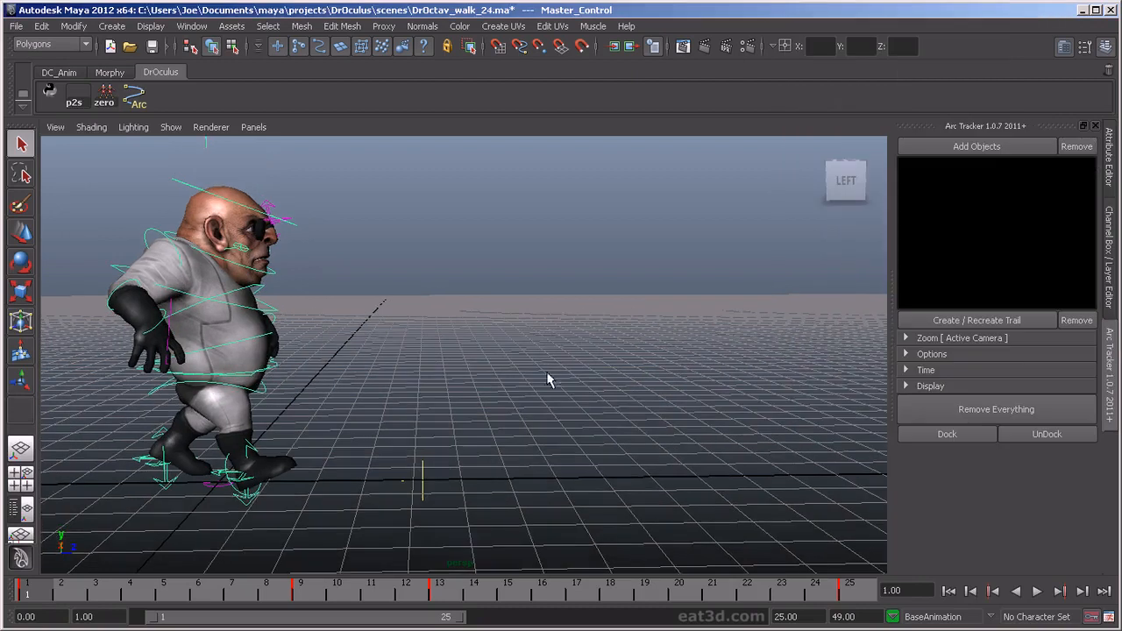
Select RightLeg_IKControl at the character's forward foot, add it to the Arc Tracker and create its trail.
alt+middle_drag(466, 370, 678, 357)
alt+right_drag(625, 411, 689, 421)
mouse_move(566, 455)
alt+mouse_down()
mouse_move(561, 446)
mouse_move(580, 451)
alt+mouse_up()
alt+right_drag(580, 450, 591, 469)
alt+middle_drag(591, 472, 684, 293)
alt+right_drag(683, 293, 689, 325)
click(614, 336)
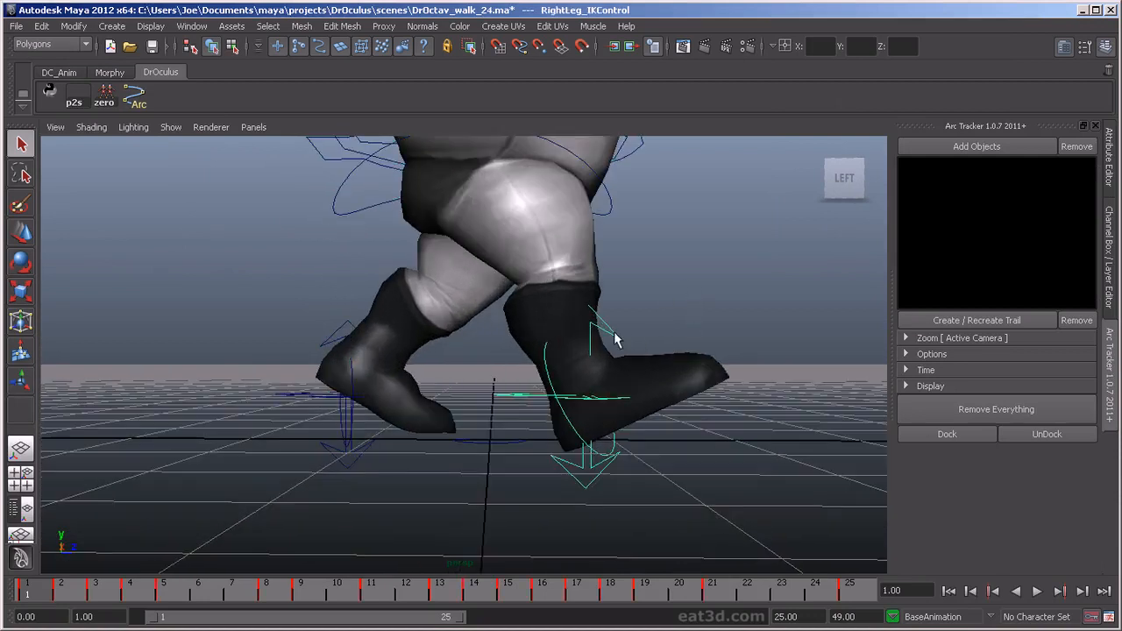
click(1006, 149)
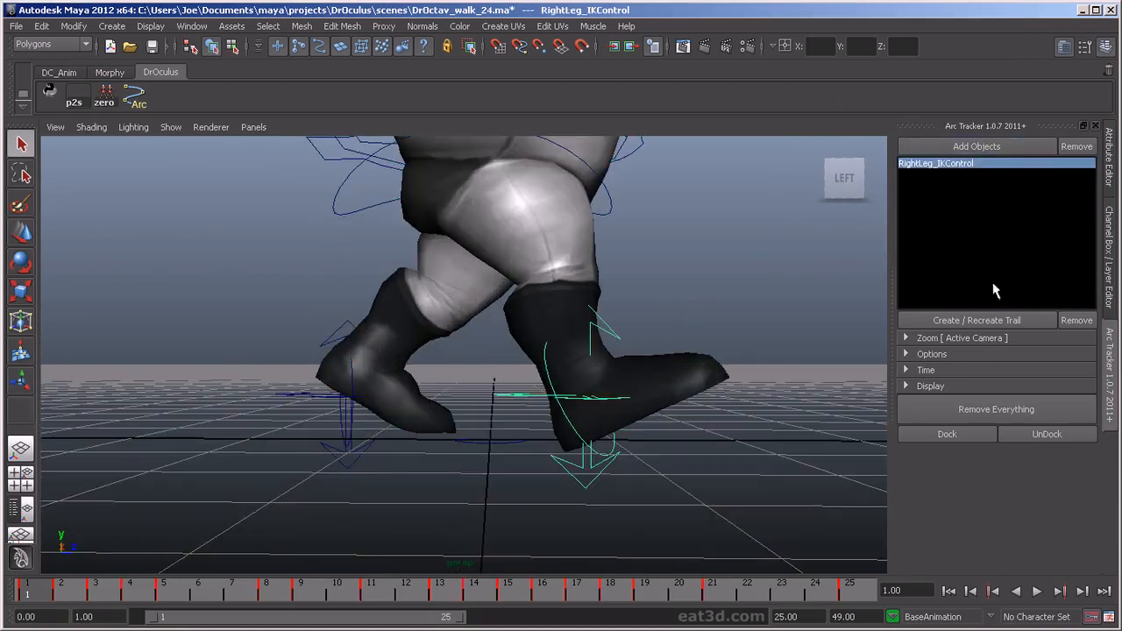
click(988, 320)
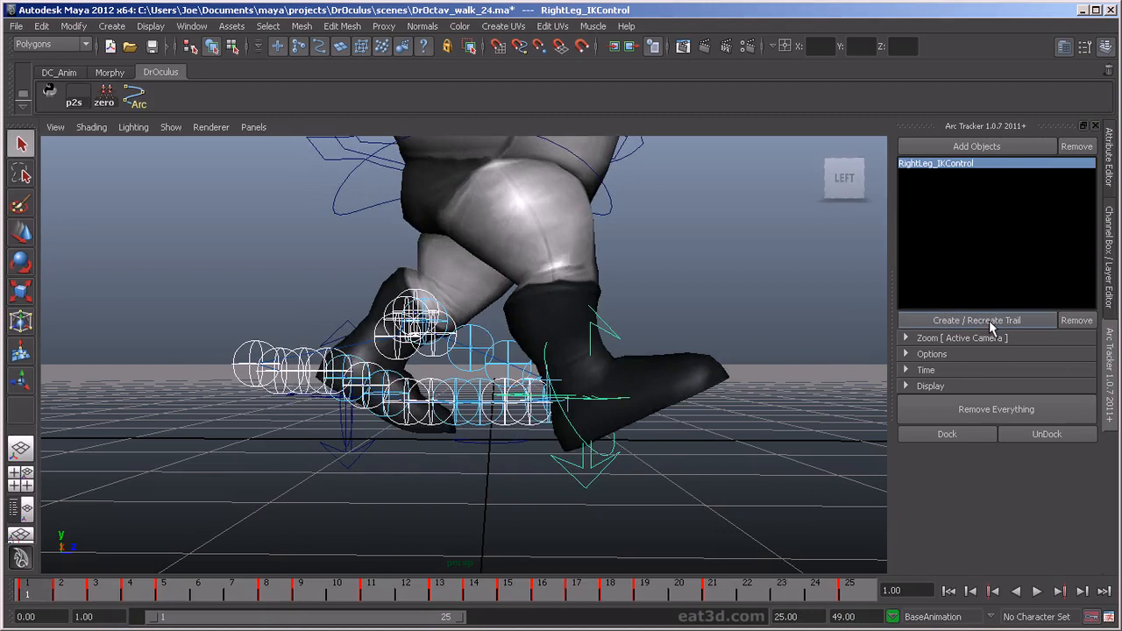
Play the walk cycle to compare the foot's motion with the trail, and return to frame 1.
key(alt+v)
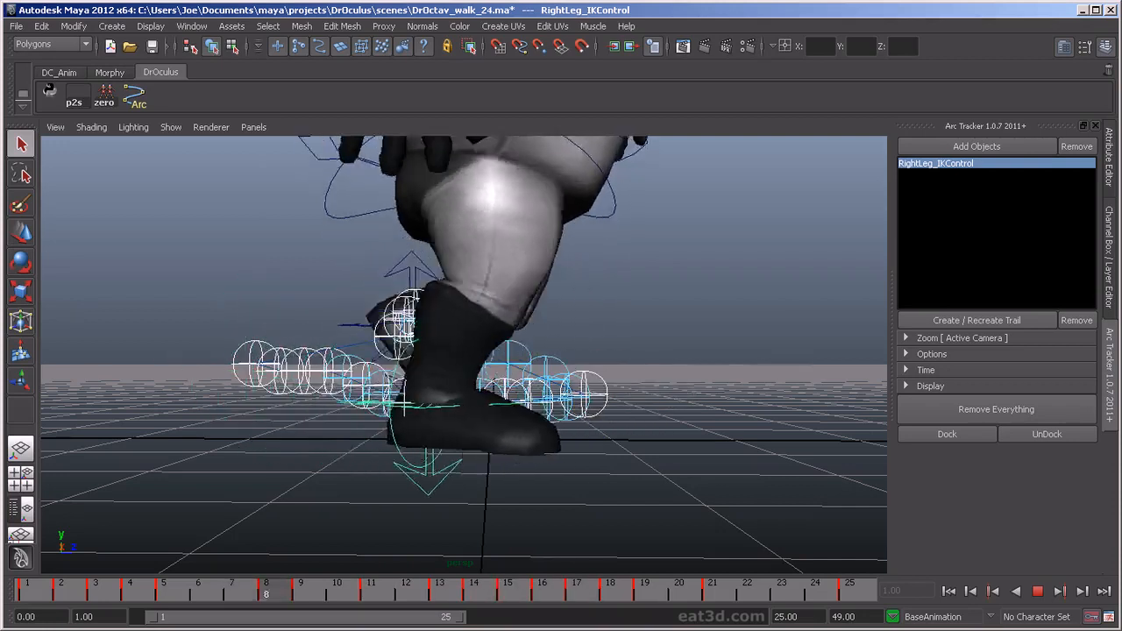
key(Escape)
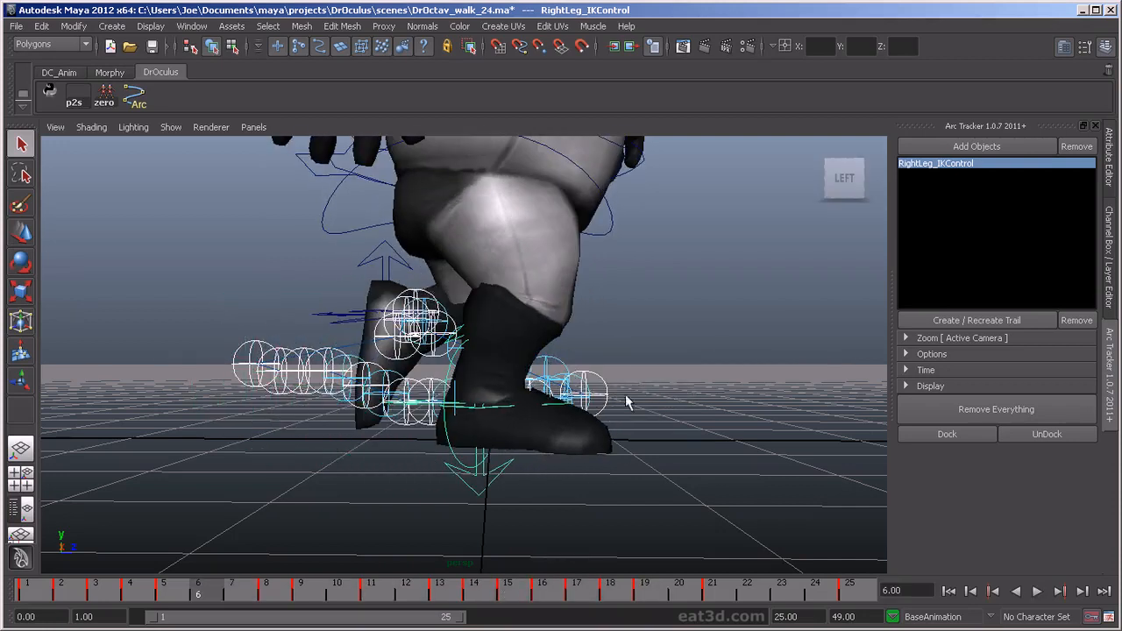
drag(38, 585, 10, 621)
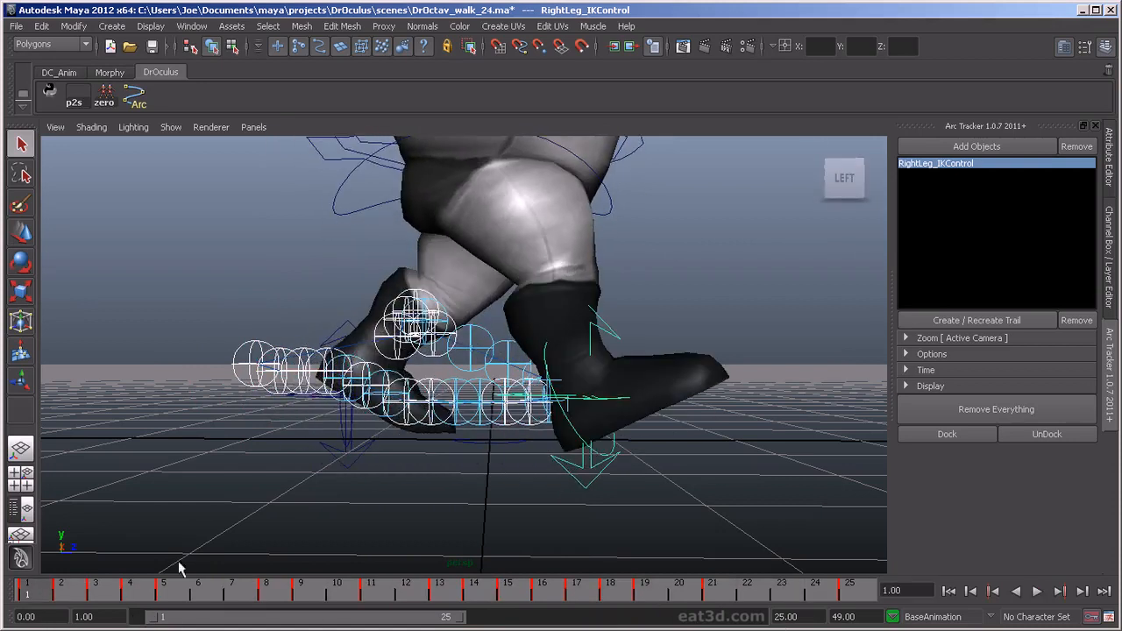
Remove RightLeg_IKControl and its trail from the Arc Tracker.
click(1083, 147)
click(1074, 321)
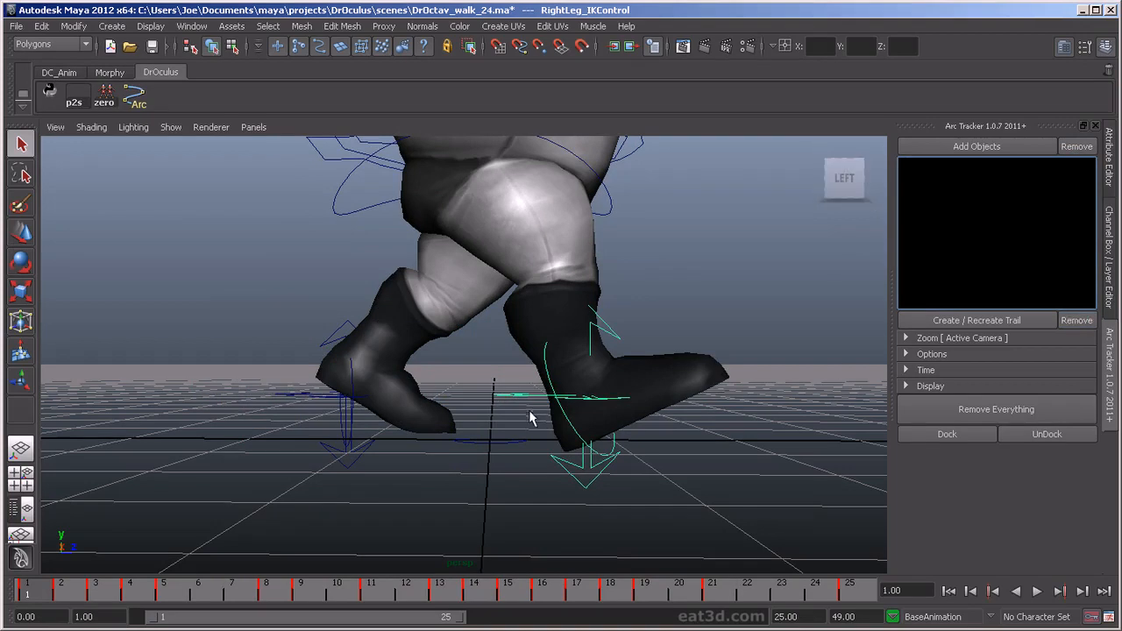
Bring back the Channel Box / Layer Editor and make the Rig_Skeleton display layer visible.
scroll(568, 436, up, 2)
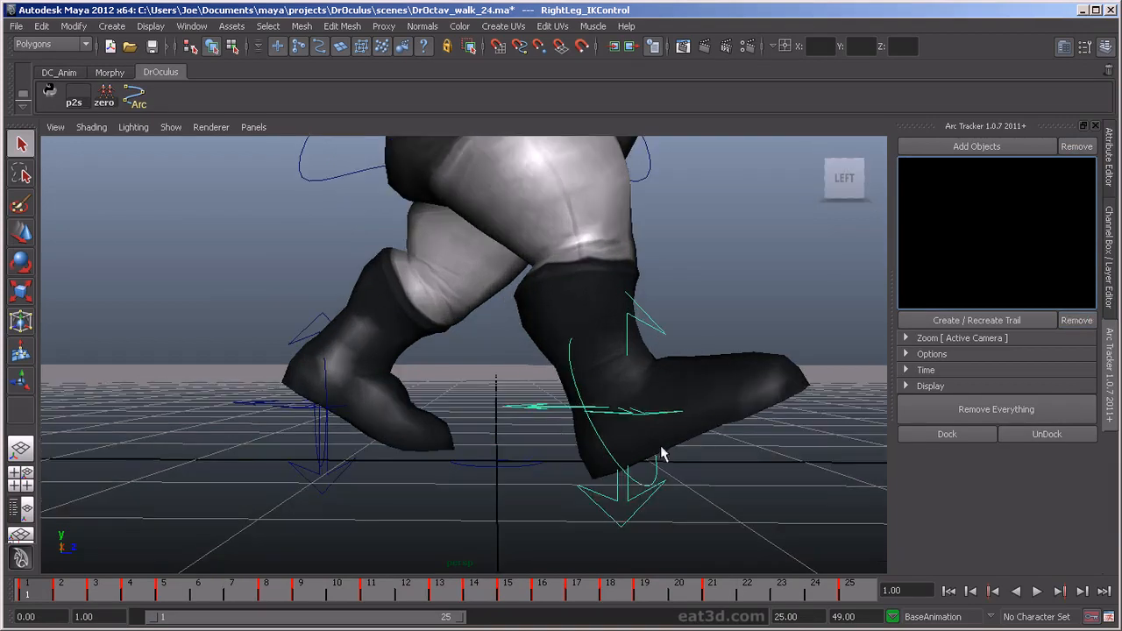
click(1110, 252)
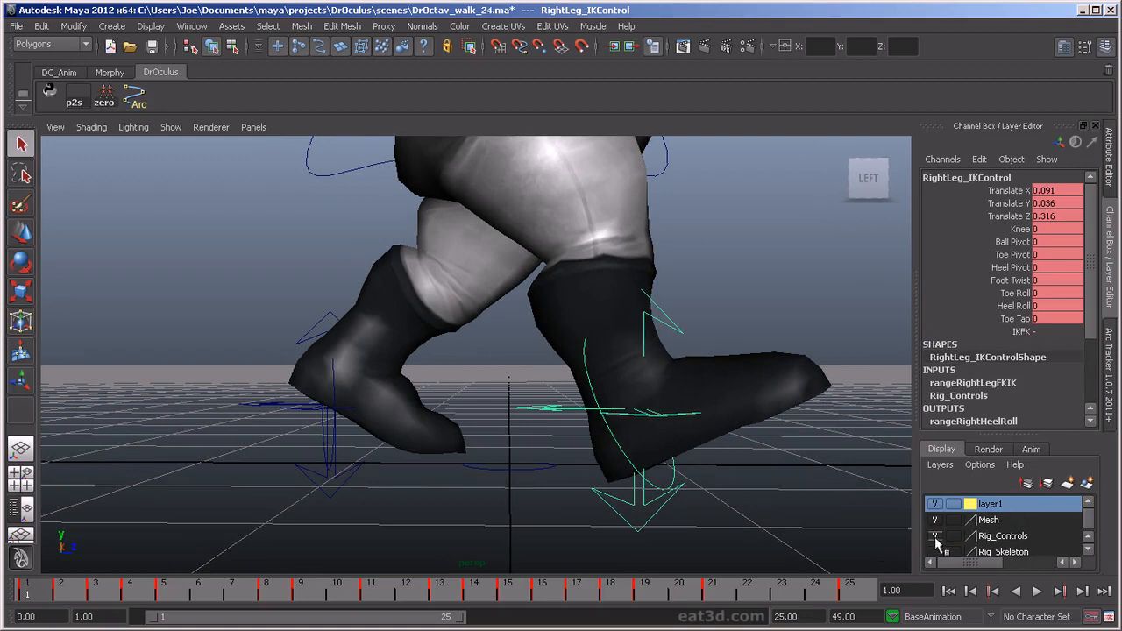
click(934, 552)
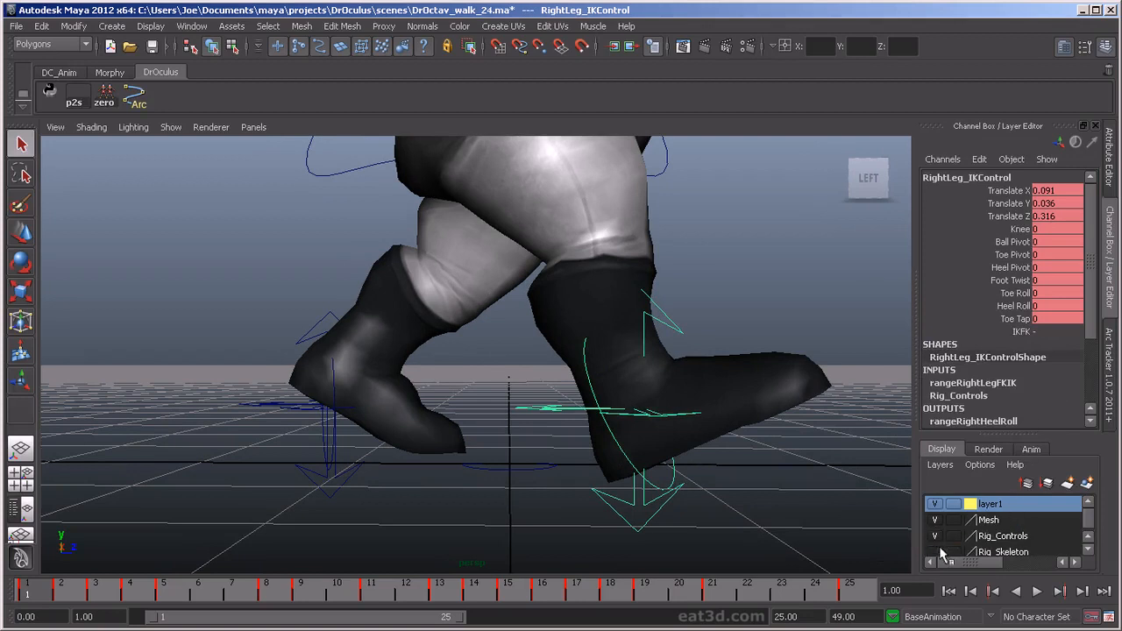
Exclude handles from viewport selection and pick the joint rigRightAnkle_RIK at the right ankle instead of the IK handle.
click(636, 409)
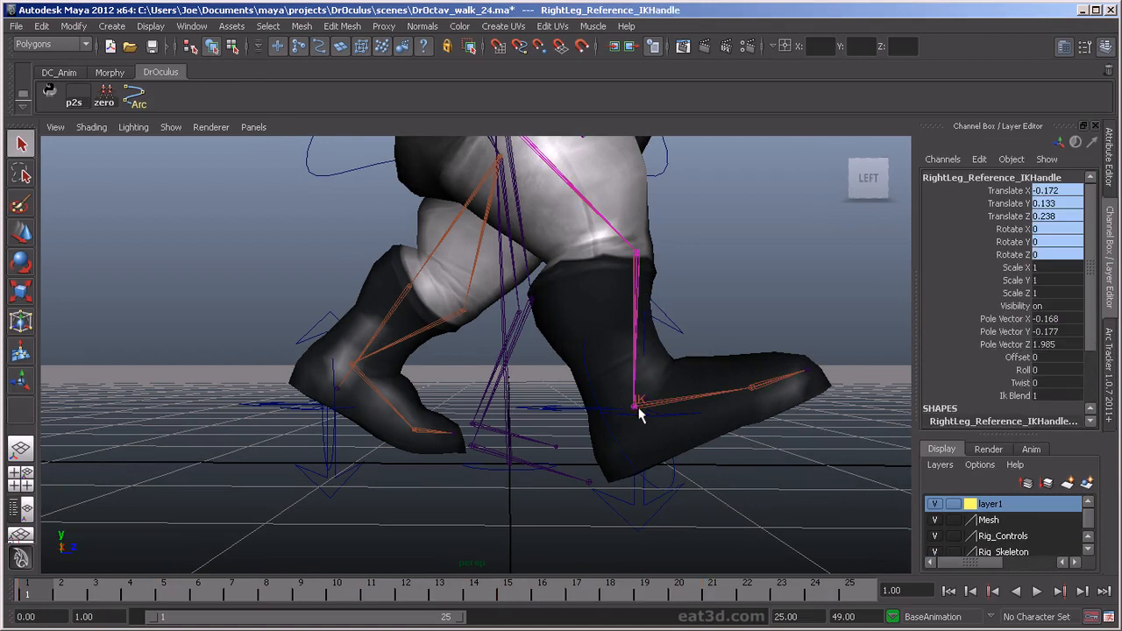
drag(297, 252, 345, 235)
click(298, 47)
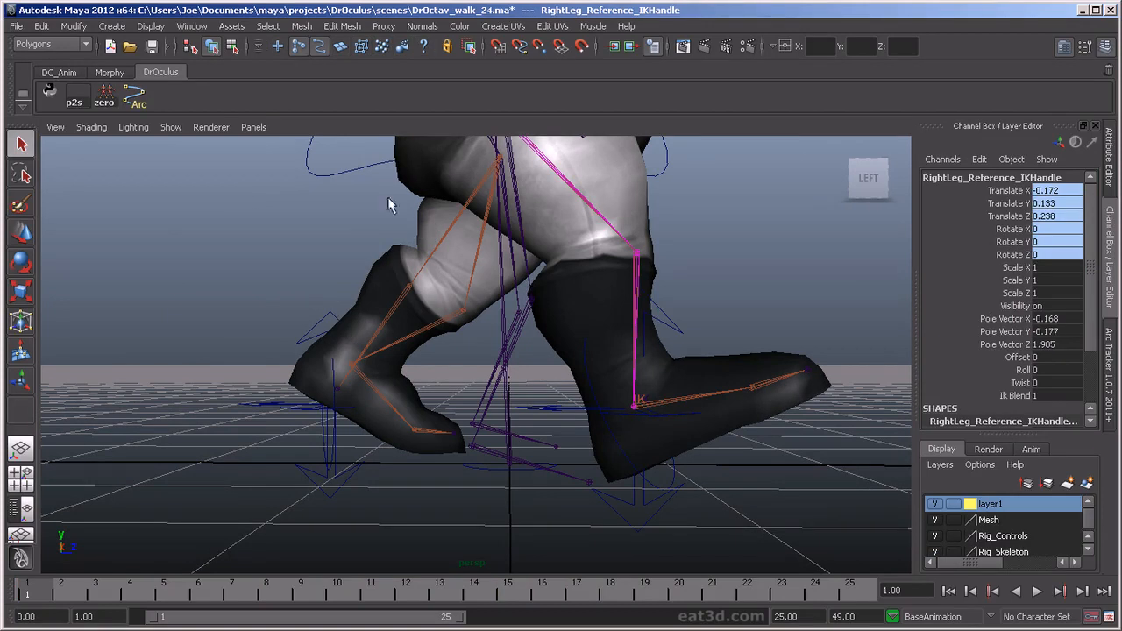
click(634, 409)
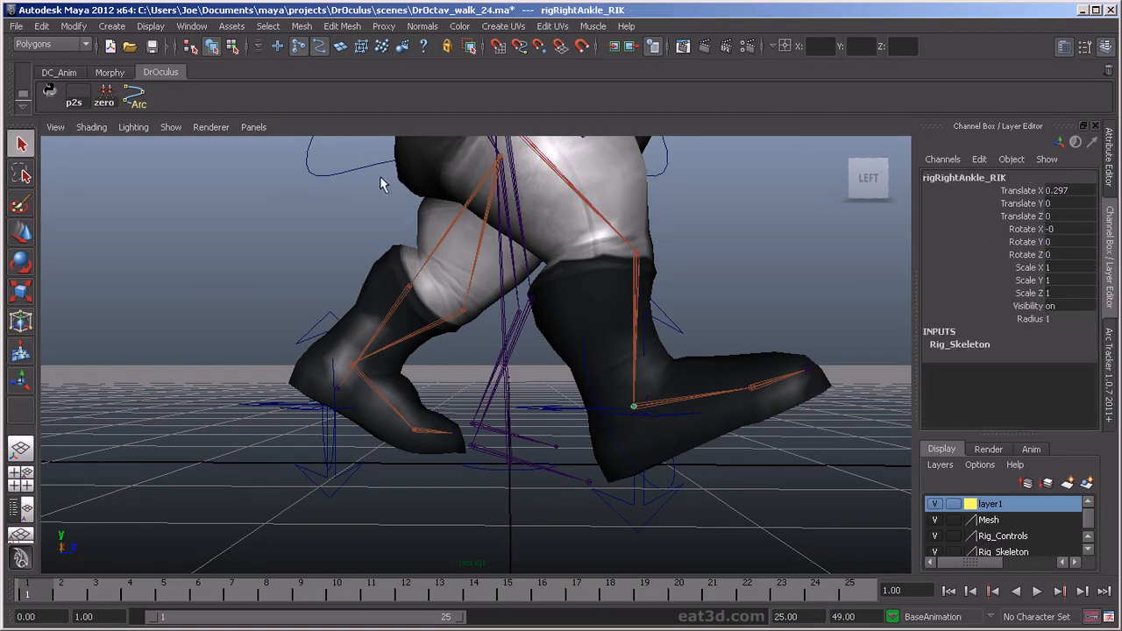
Play the walk cycle to check whether the selected ankle joint follows the boot, and stop at frame 16.
click(320, 51)
key(alt+v)
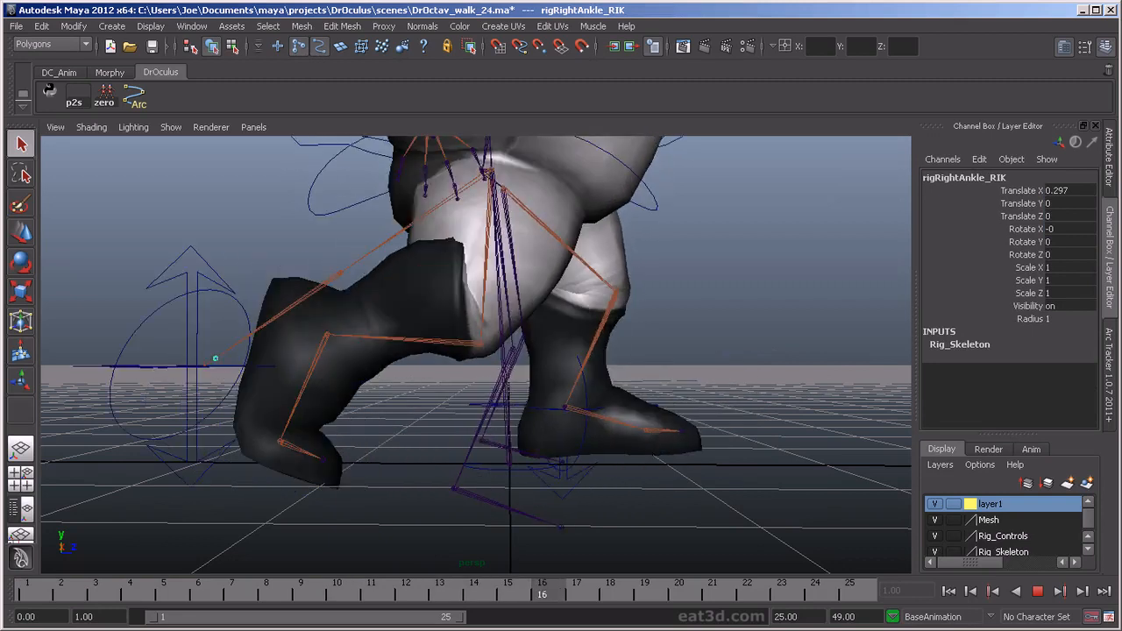
key(alt+v)
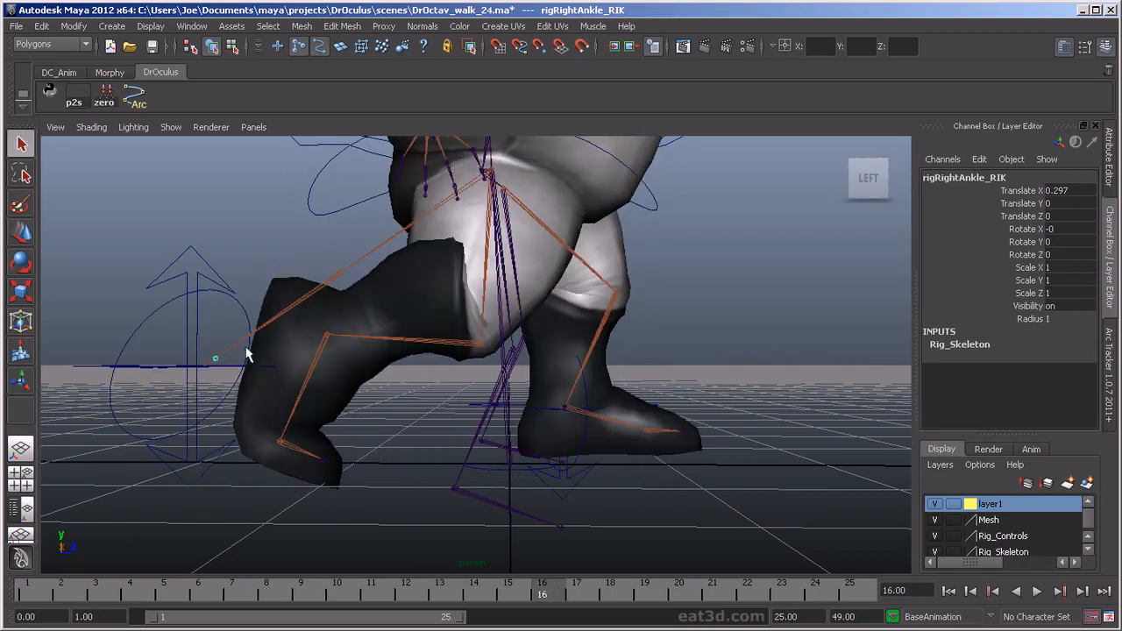
Select the overlapping right ankle joints inside the boot, including rigRightAnkle_IK, and play the cycle to check that they follow the foot.
click(326, 340)
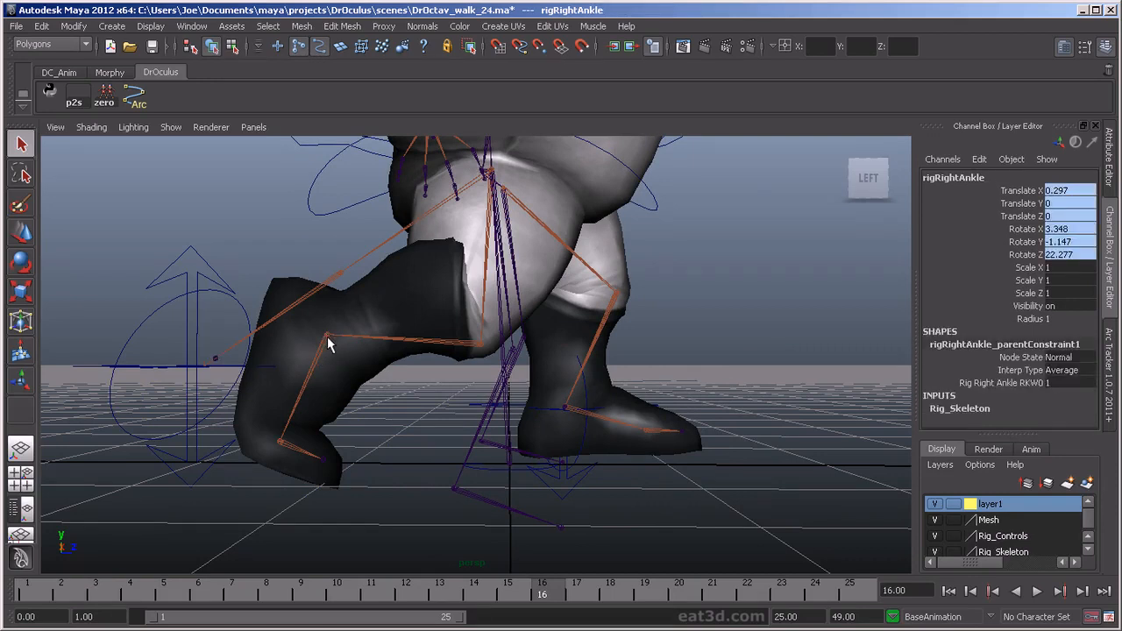
scroll(329, 344, up, 4)
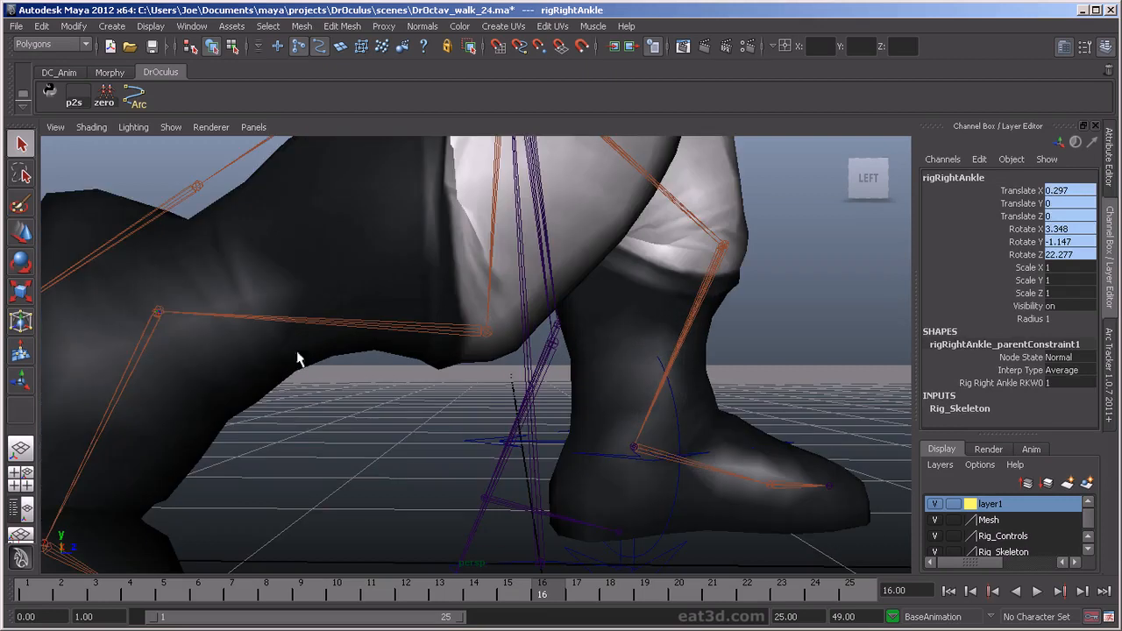
click(159, 315)
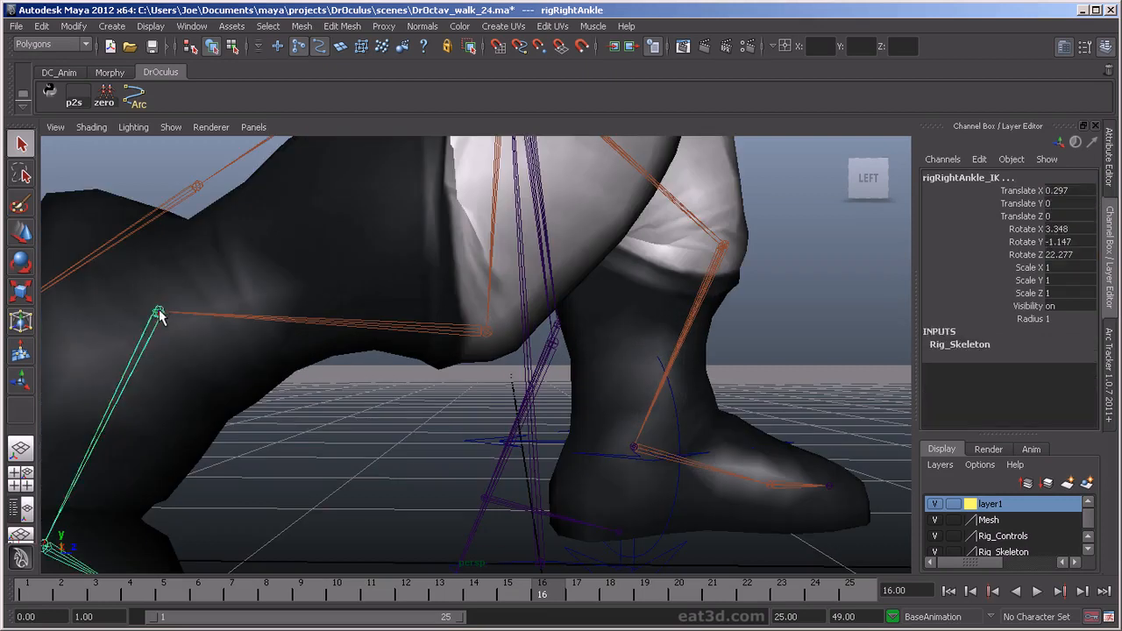
scroll(195, 365, down, 5)
key(w)
key(alt+v)
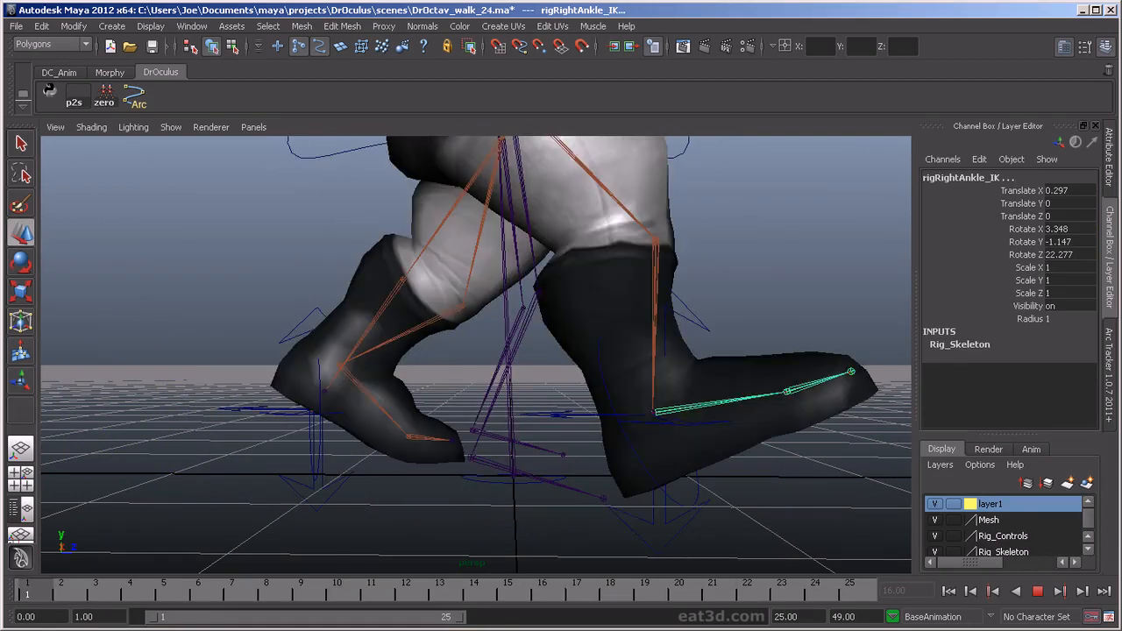
key(Escape)
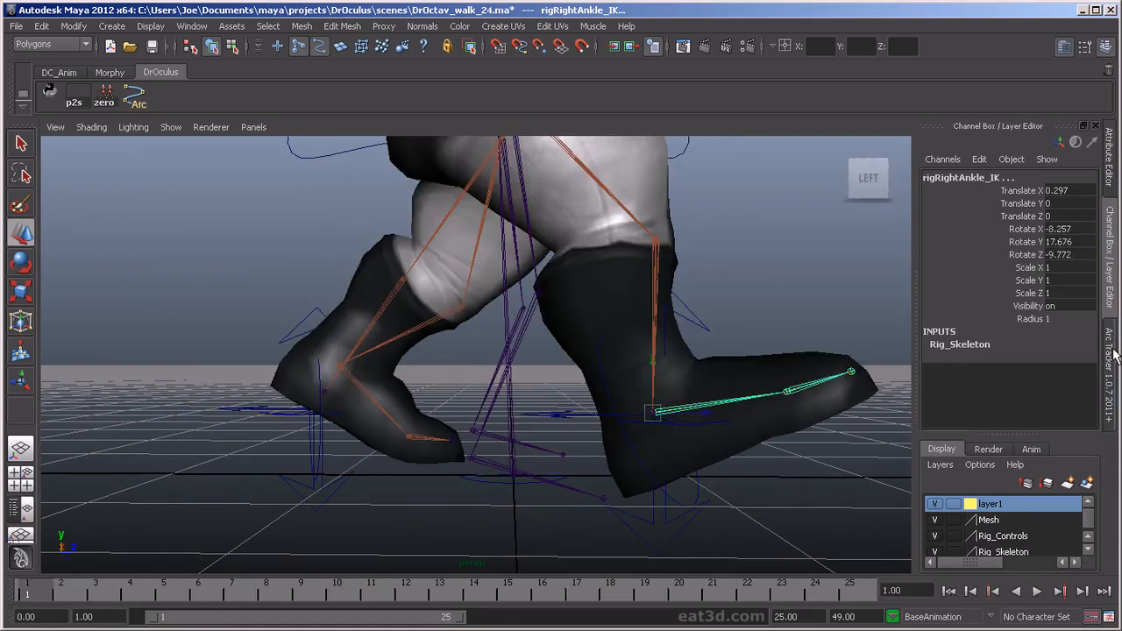
Add the selected right ankle joints to the Arc Tracker and create the trail for rigRightAnkle.
click(1109, 360)
click(970, 149)
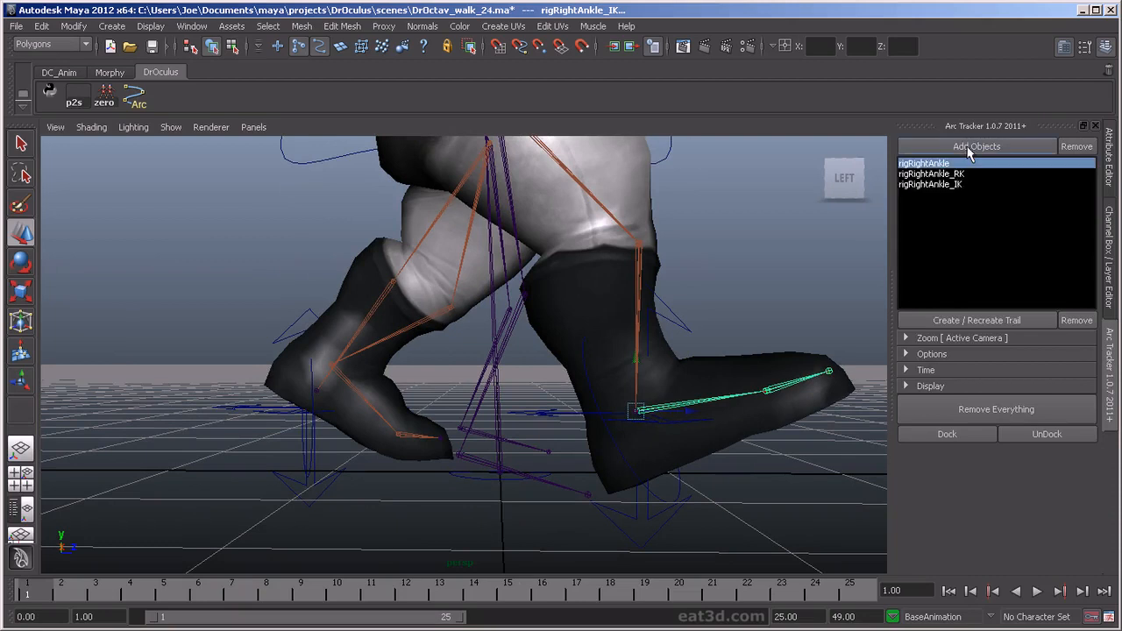
click(964, 321)
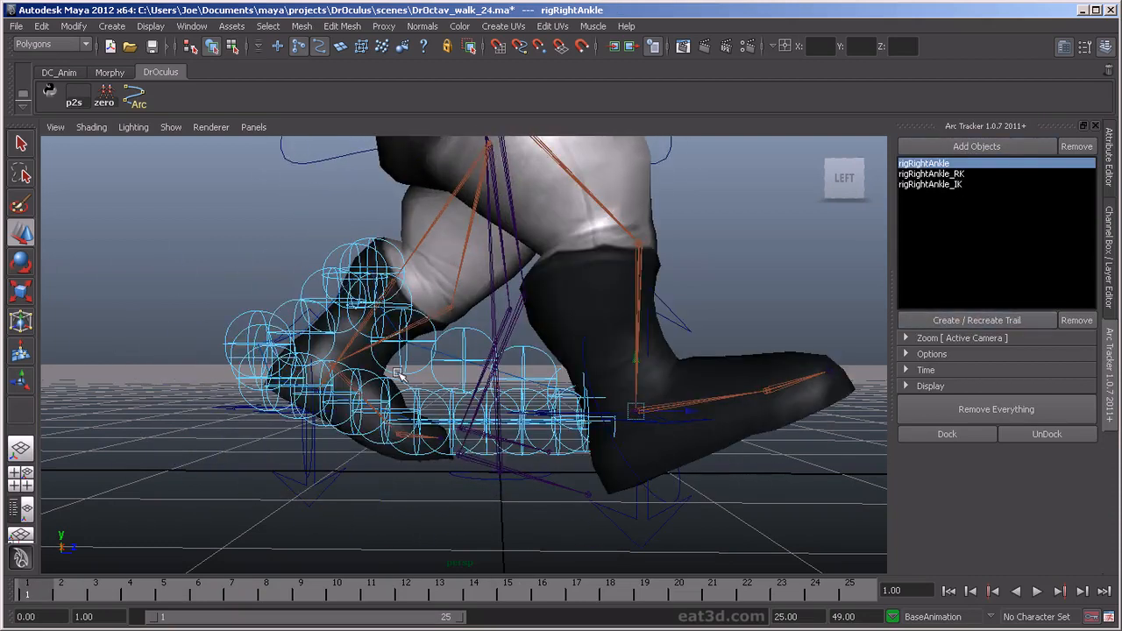
Inspect a trail marker and the Arc Tracker's option groups, and reduce the track marker size to 0.09.
scroll(441, 391, up, 5)
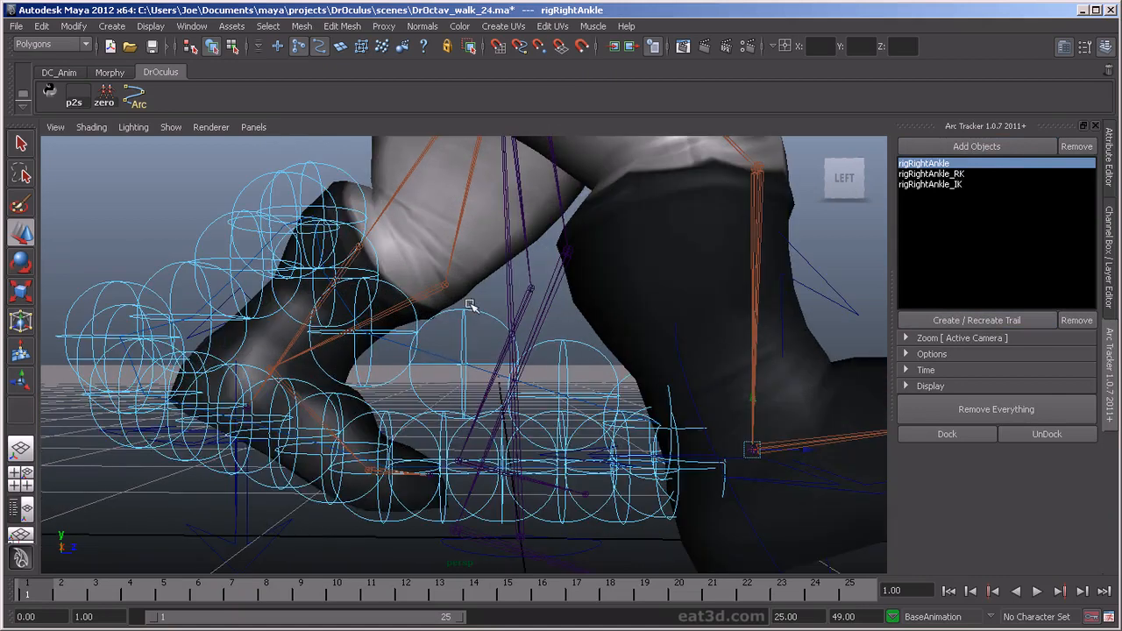
click(462, 325)
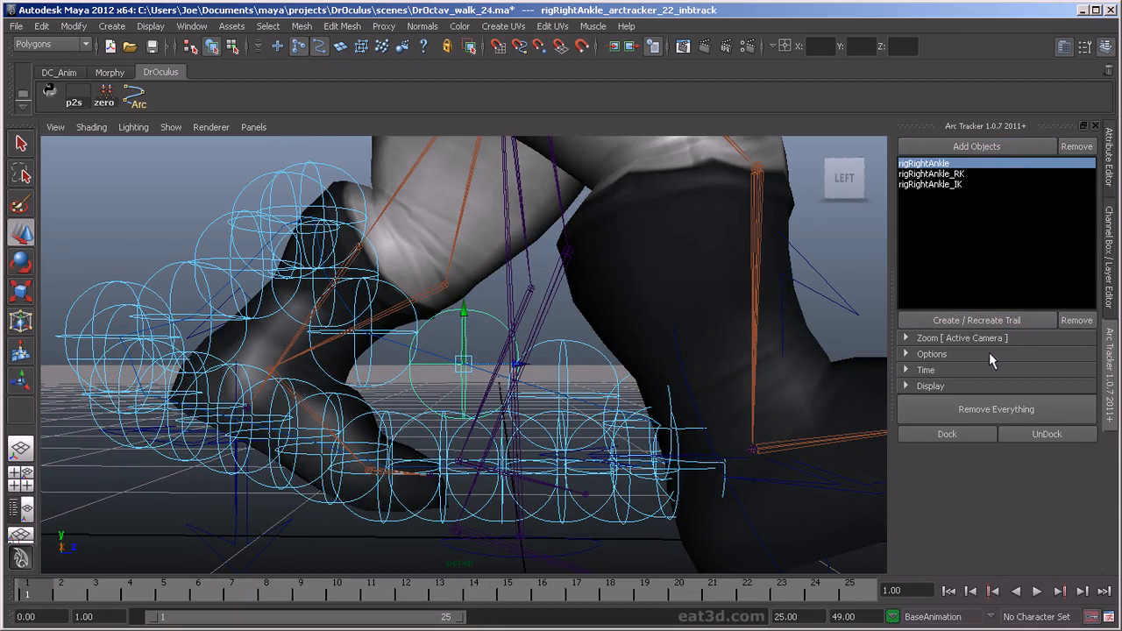
click(927, 356)
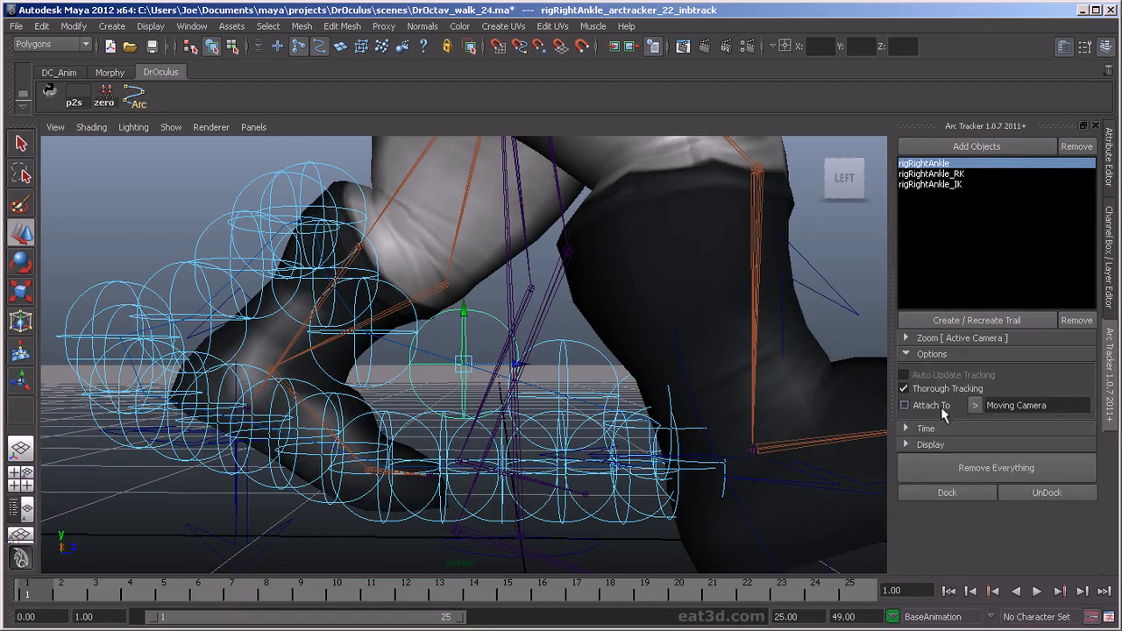
click(926, 428)
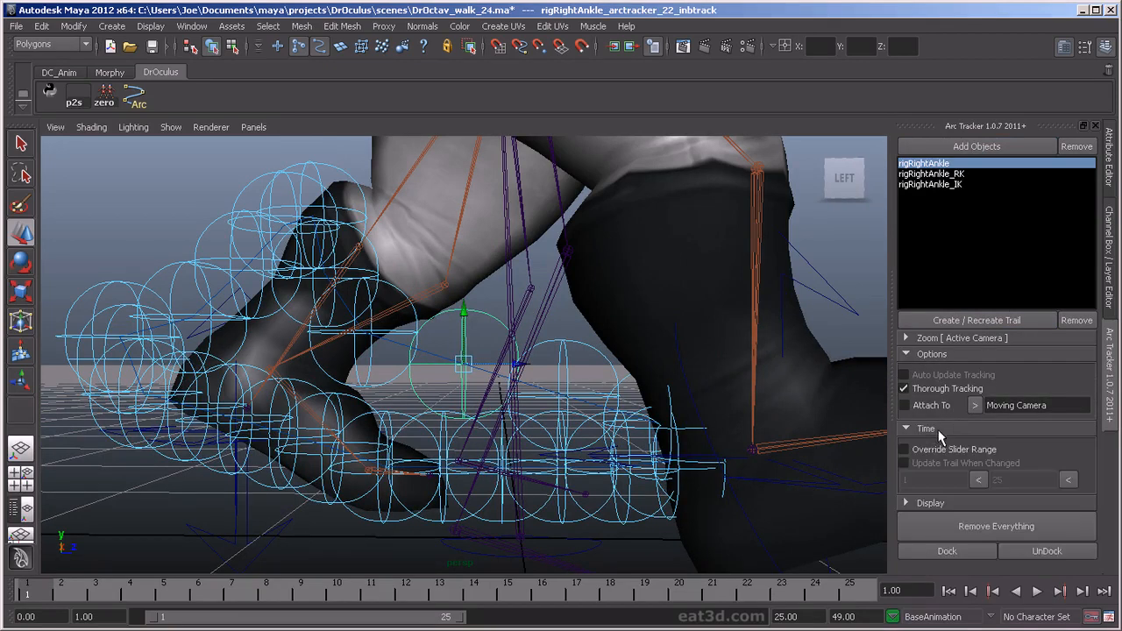
click(928, 428)
click(940, 445)
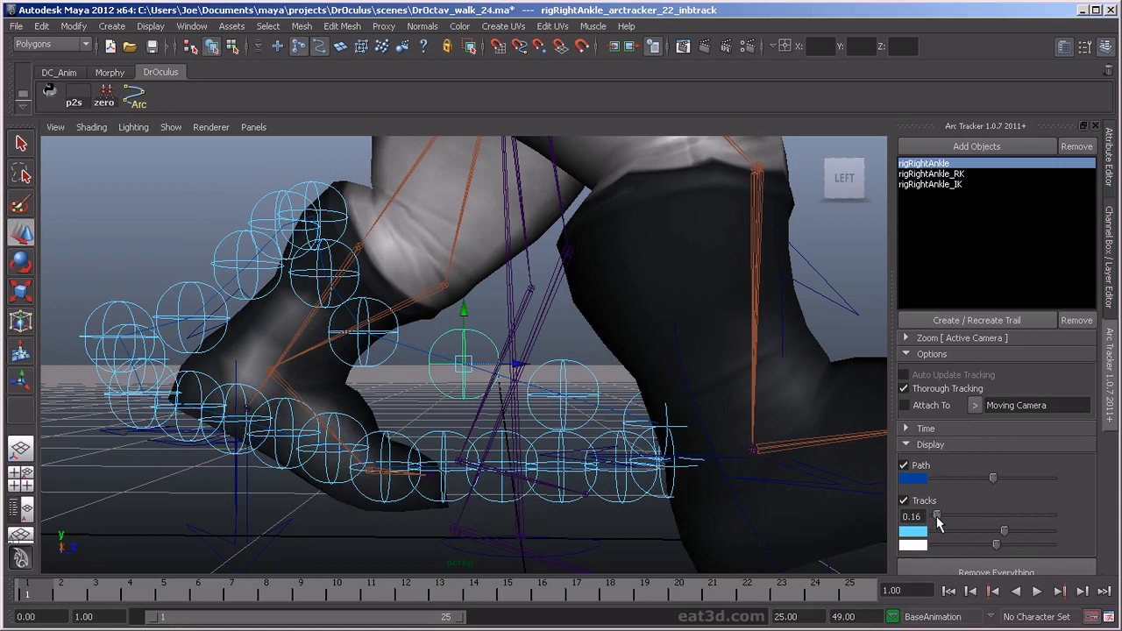
drag(936, 517, 934, 517)
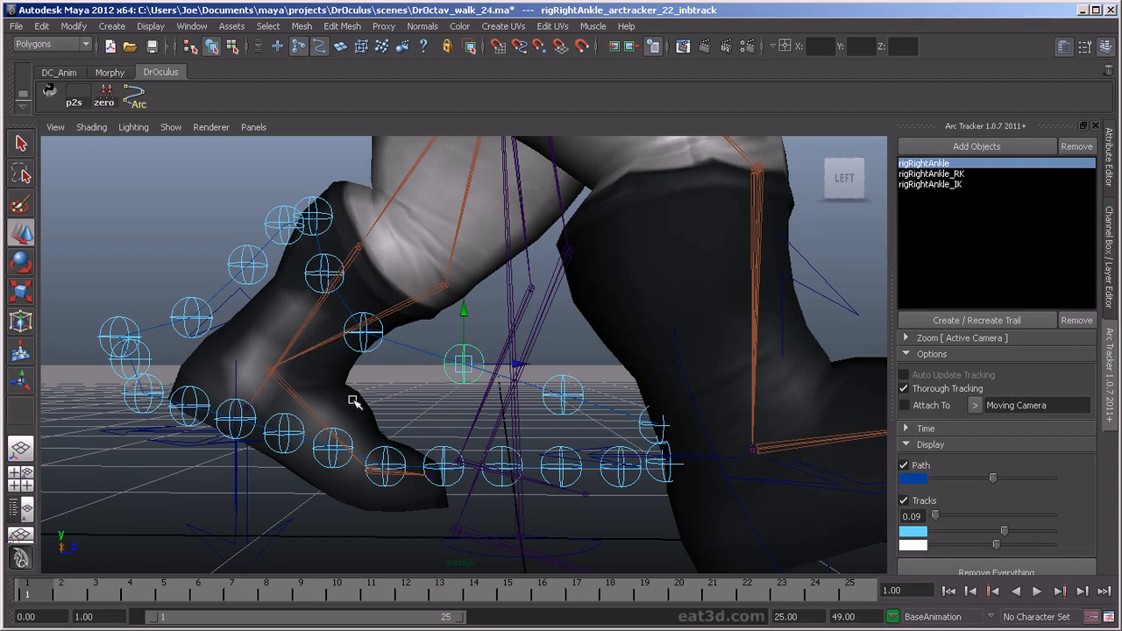
Scrub the walk cycle between frames 1 and 12 to compare the right ankle's motion with the trail markers.
drag(81, 598, 35, 622)
drag(54, 594, 268, 613)
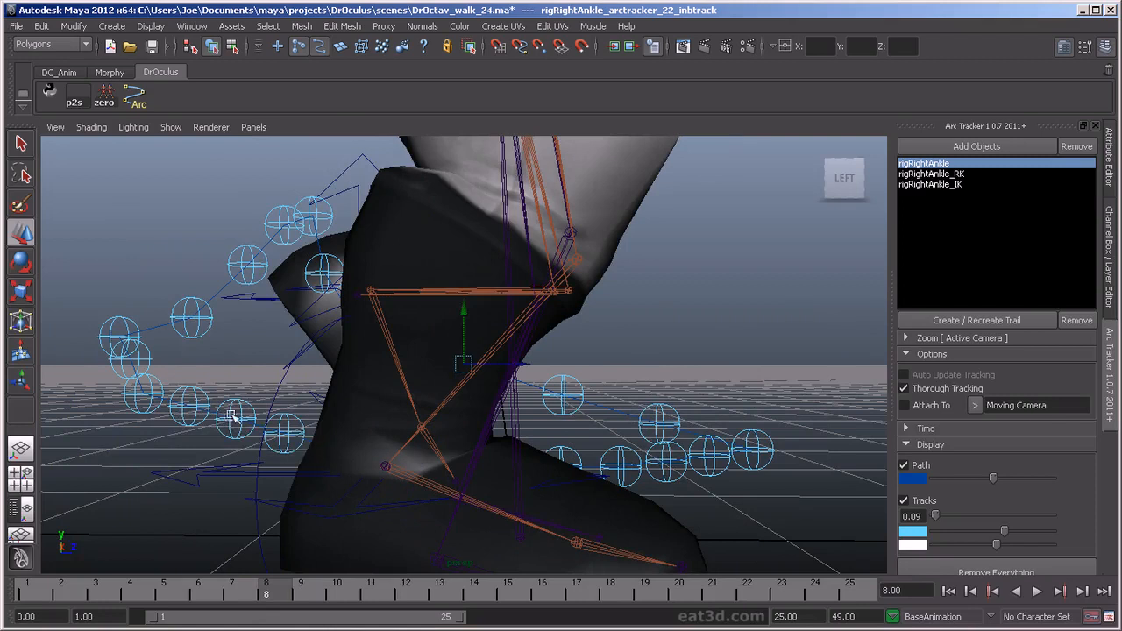
drag(92, 603, 27, 598)
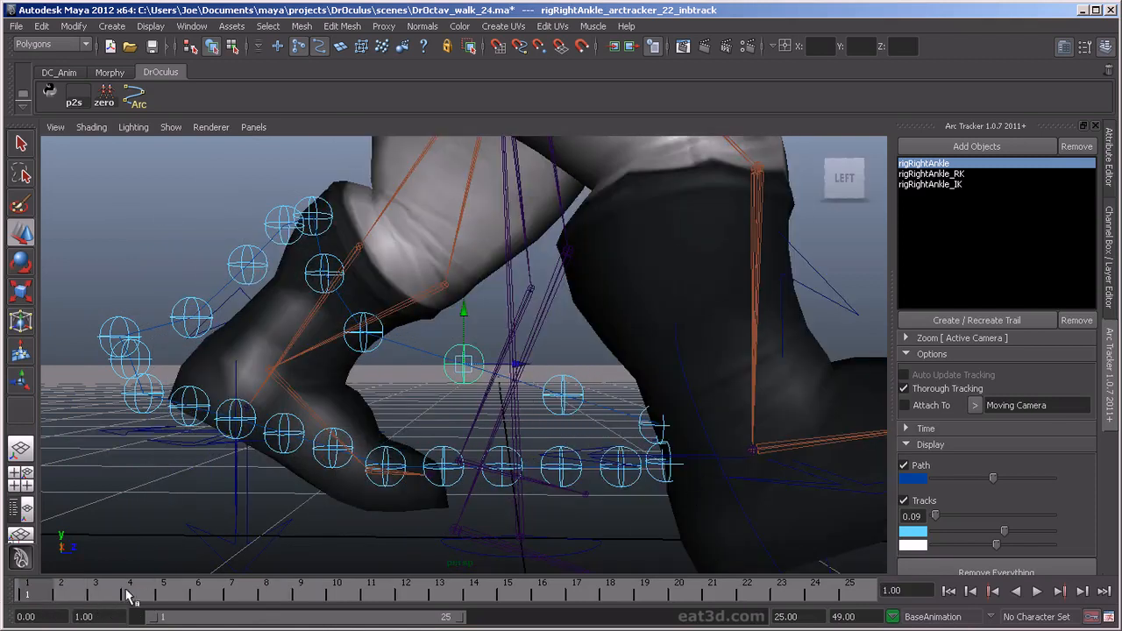
alt+middle_drag(638, 454, 550, 402)
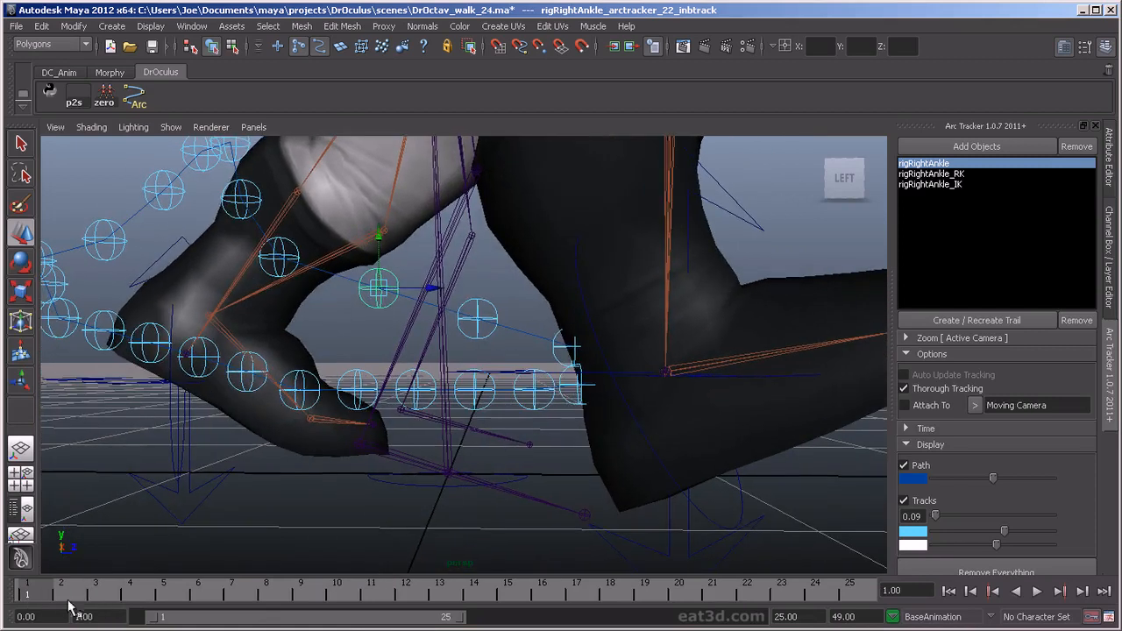
drag(70, 605, 405, 594)
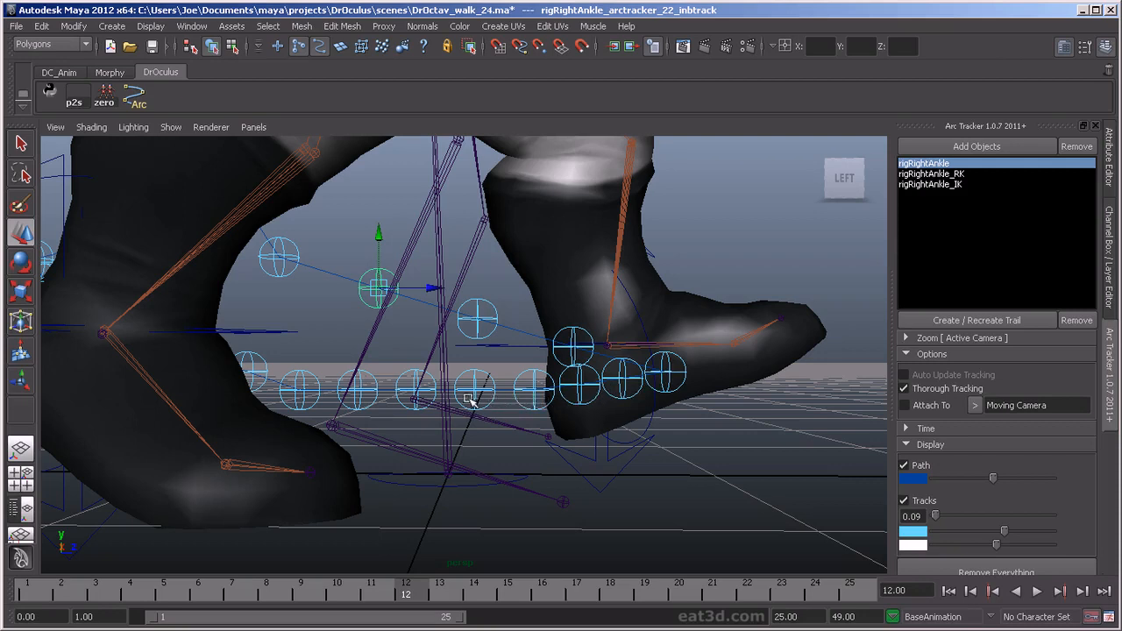
Nudge the trail markers rigRightAnkle_arctracker_4_inbtrack and rigRightAnkle_arctracker_3_inbtrack slightly backward along Z.
click(532, 386)
click(531, 382)
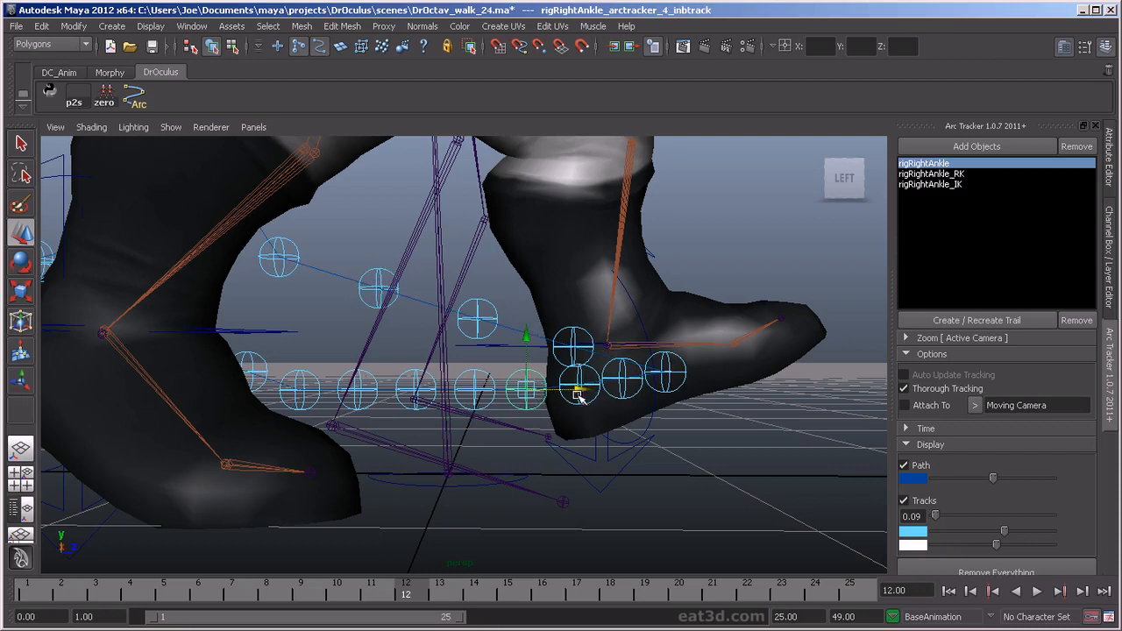
click(583, 379)
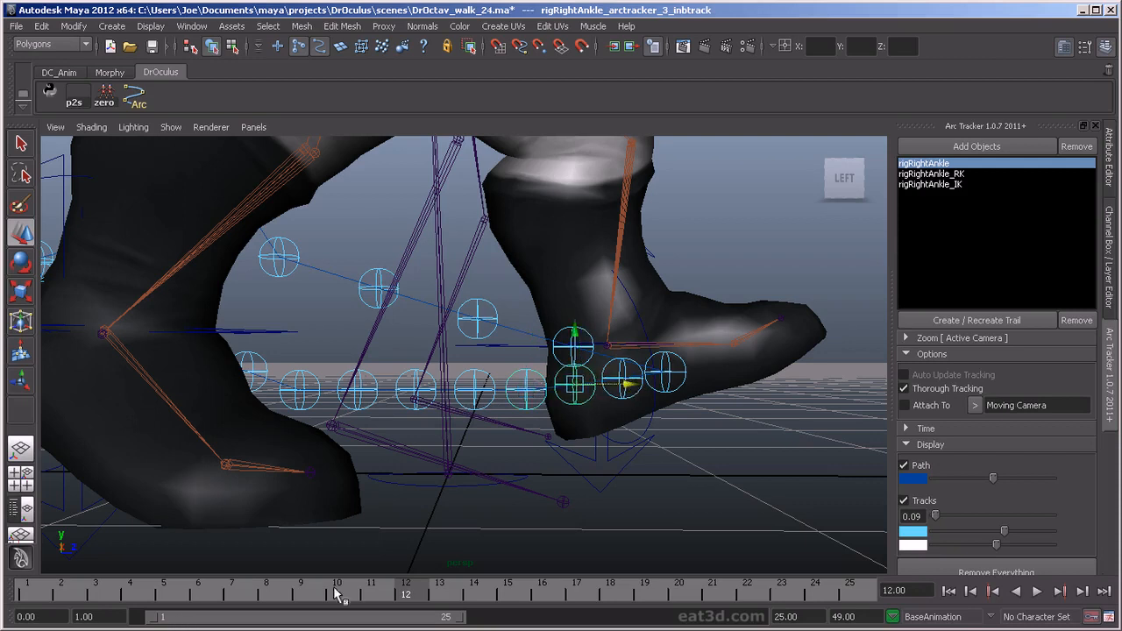
Scrub back and forth between frames 1 and 11 to check the foot's spacing against the shifted markers.
drag(417, 599, 28, 596)
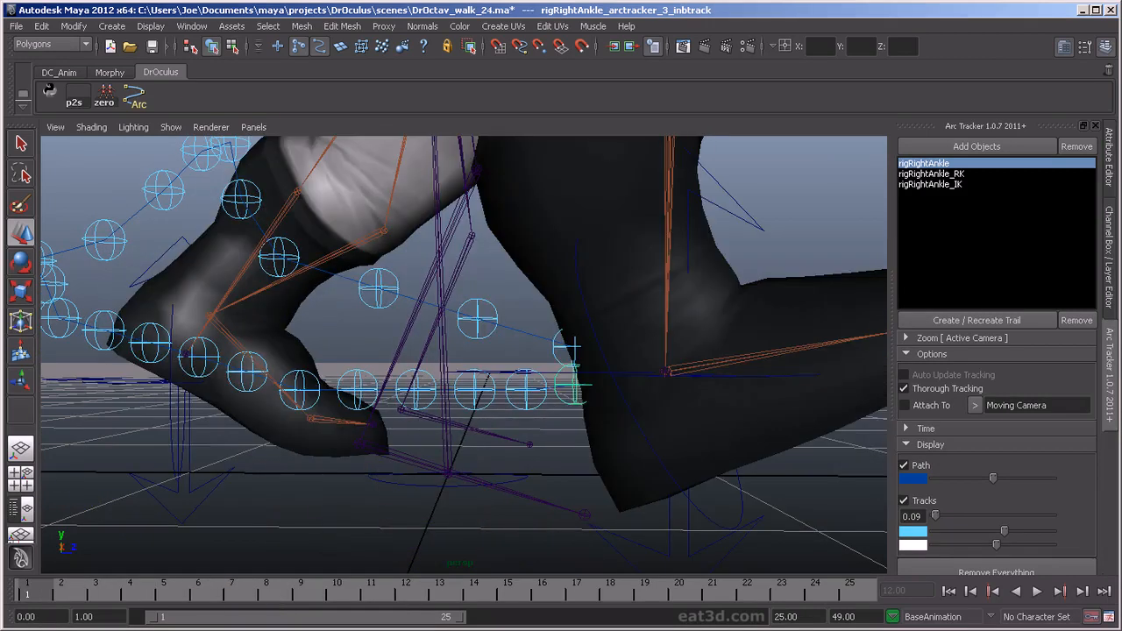
drag(28, 596, 371, 535)
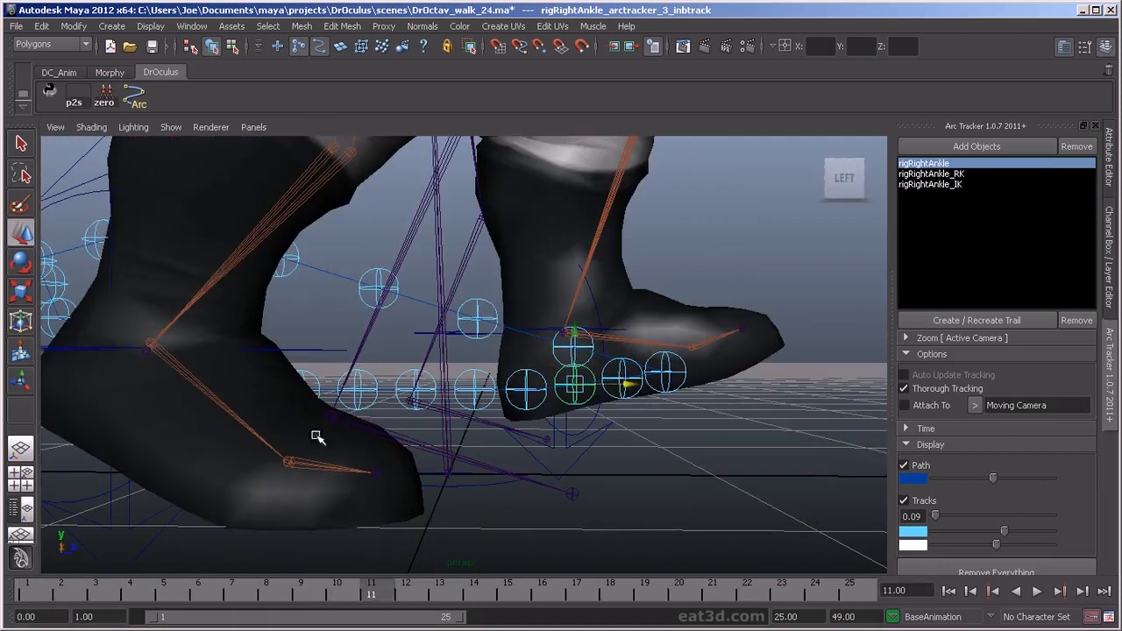
drag(166, 607, 9, 608)
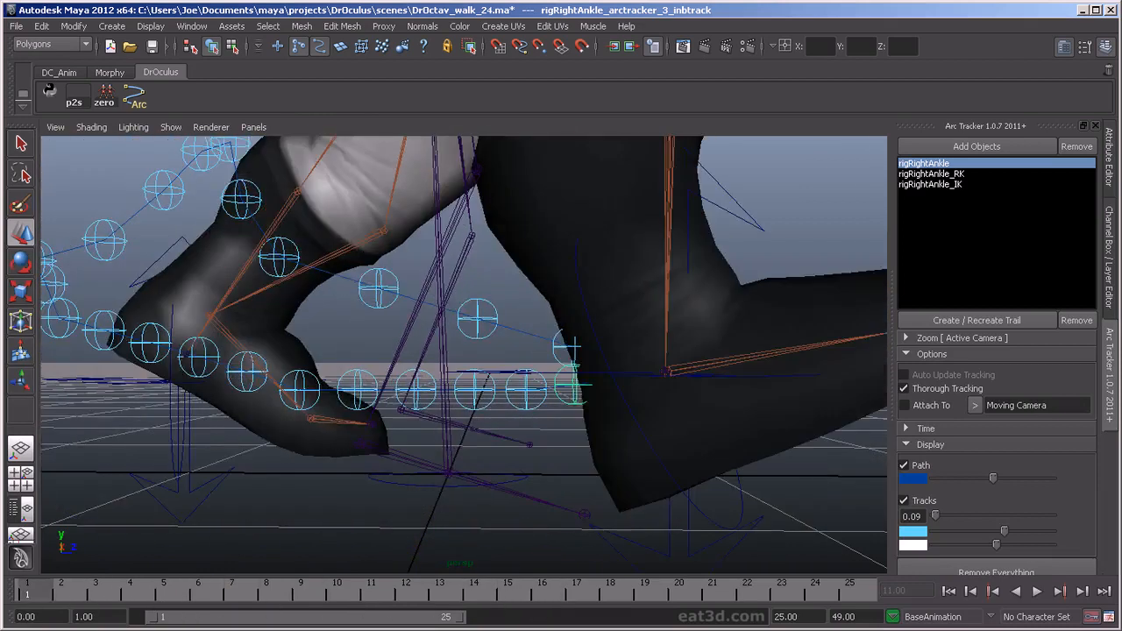
drag(60, 582, 17, 596)
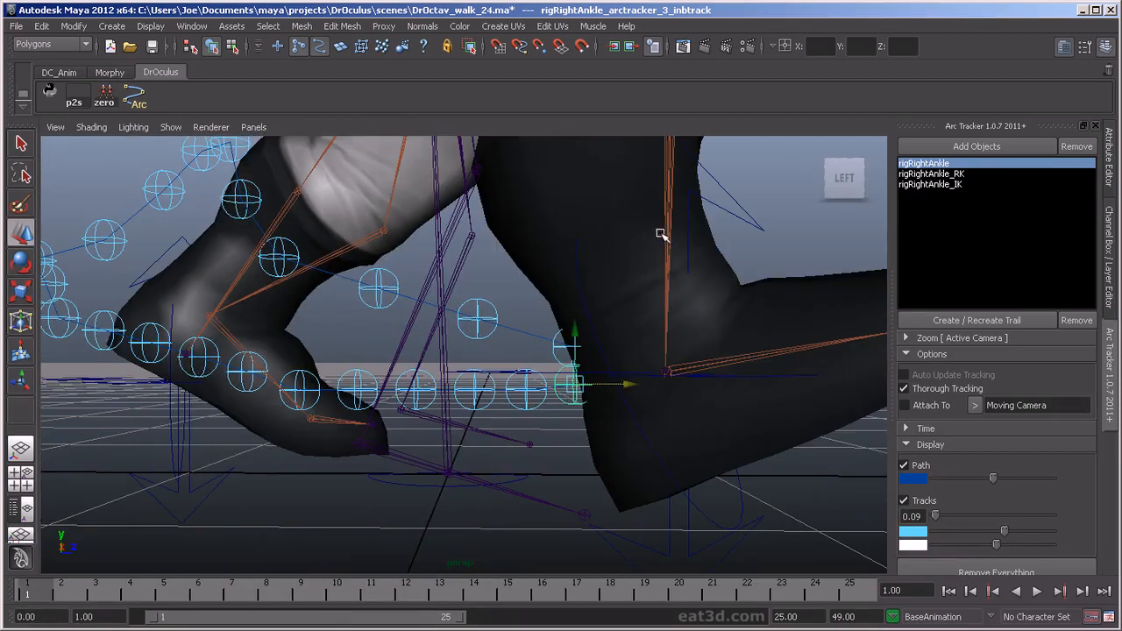
Select RightLeg_IKControl, scrub through its keys past frame 11, and recreate the rigRightAnkle trail.
click(744, 209)
click(740, 209)
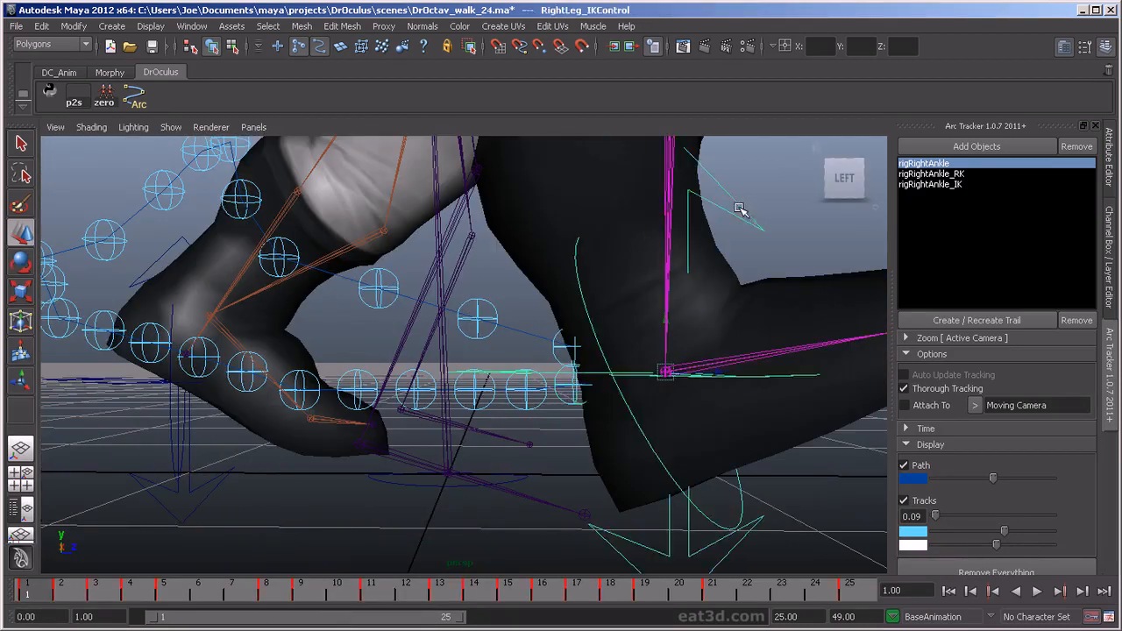
drag(70, 601, 368, 599)
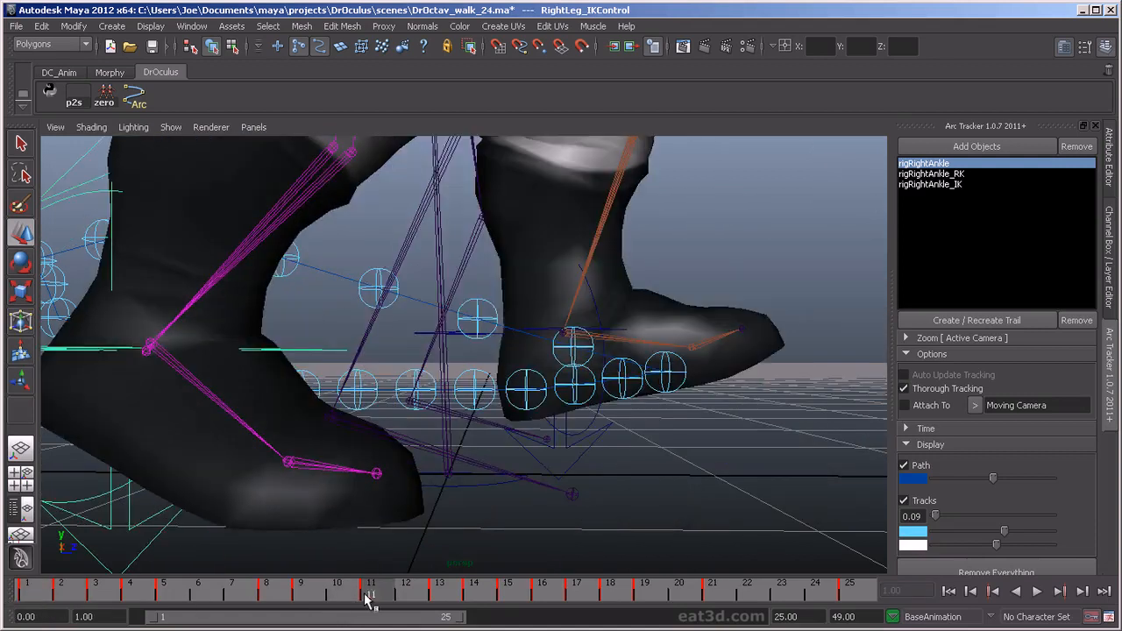
click(964, 320)
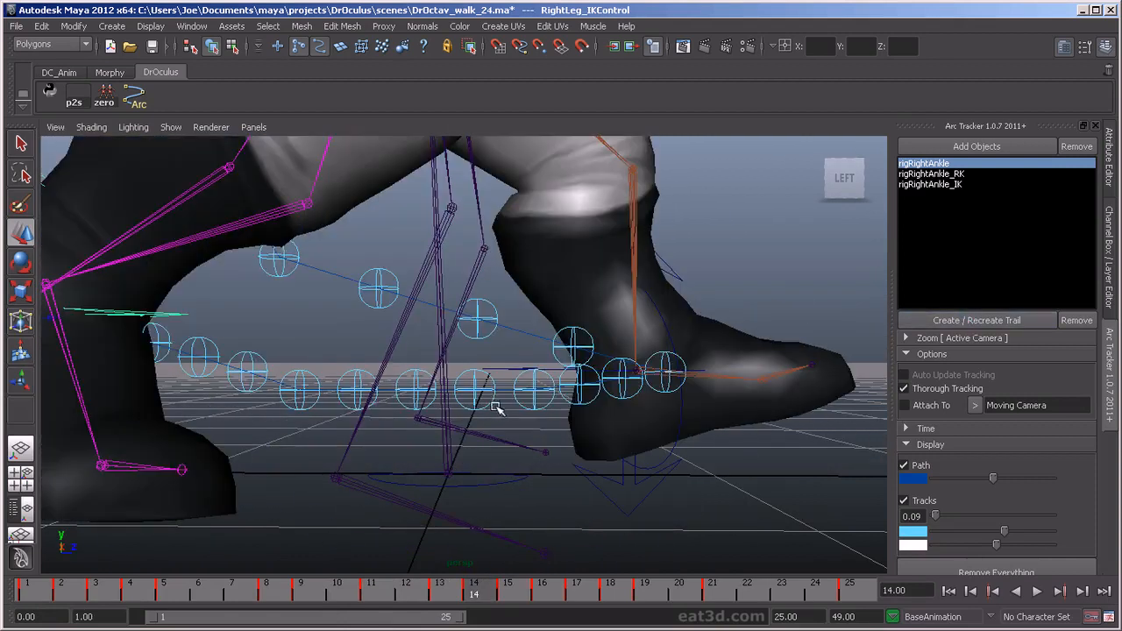
Try shifting marker rigRightAnkle_arctracker_4_inbtrack slightly backward along Z, select marker 3, and recreate the trail from the animation.
click(526, 402)
drag(589, 392, 579, 393)
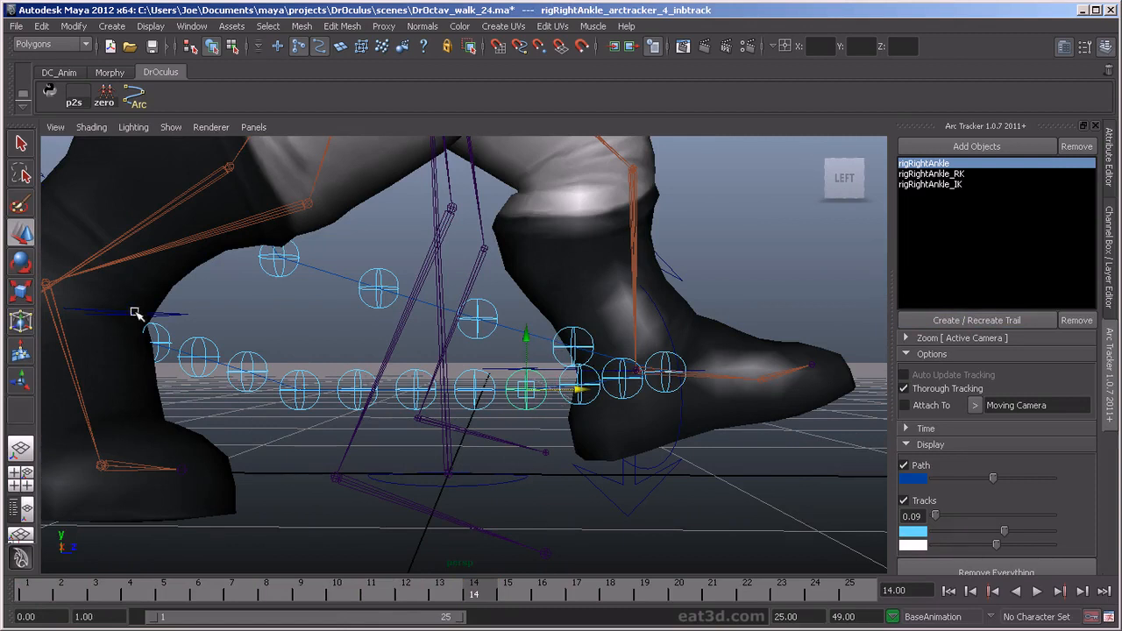
click(568, 401)
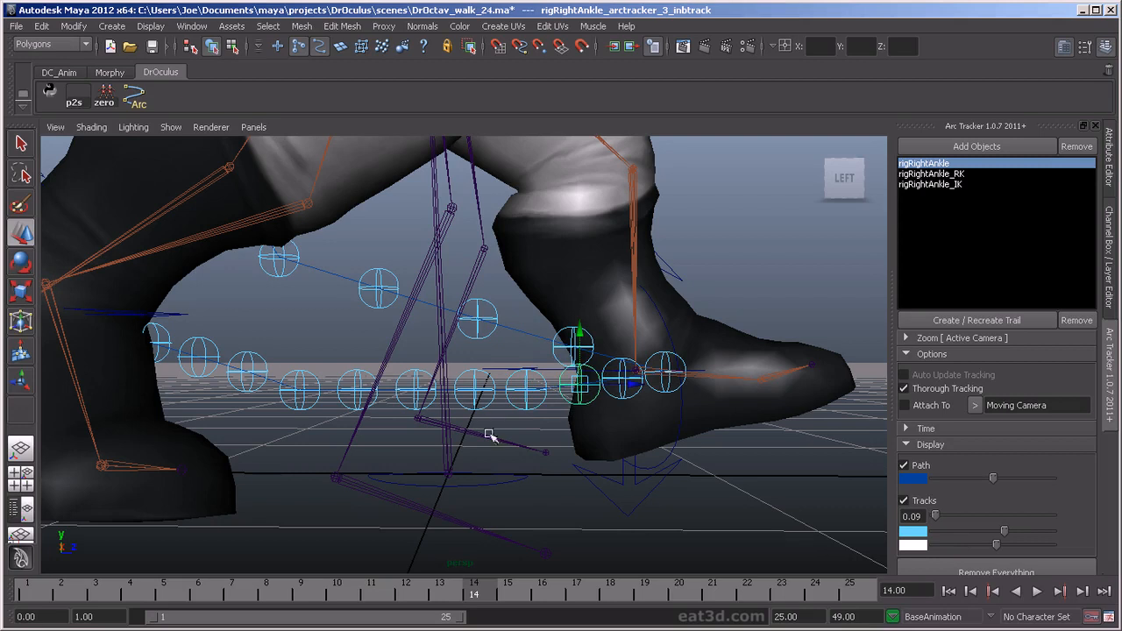
drag(24, 608, 232, 590)
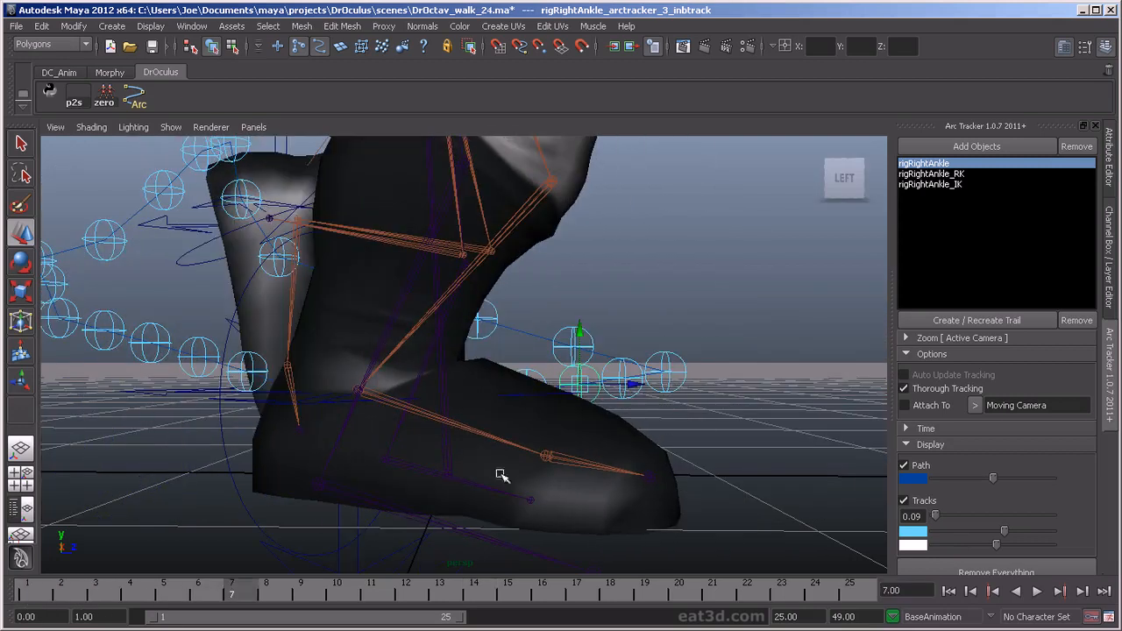
click(1029, 320)
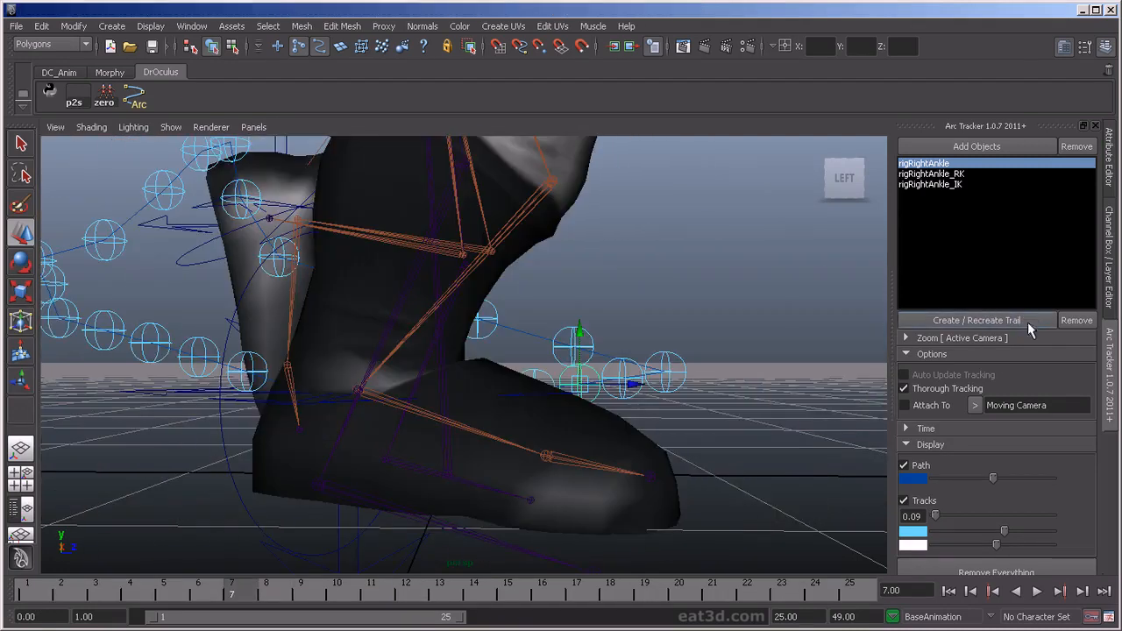
Scrub between frames 3 and 15 and examine the lower part of the right ankle's trail for uneven spots.
drag(103, 600, 508, 594)
scroll(470, 501, down, 2)
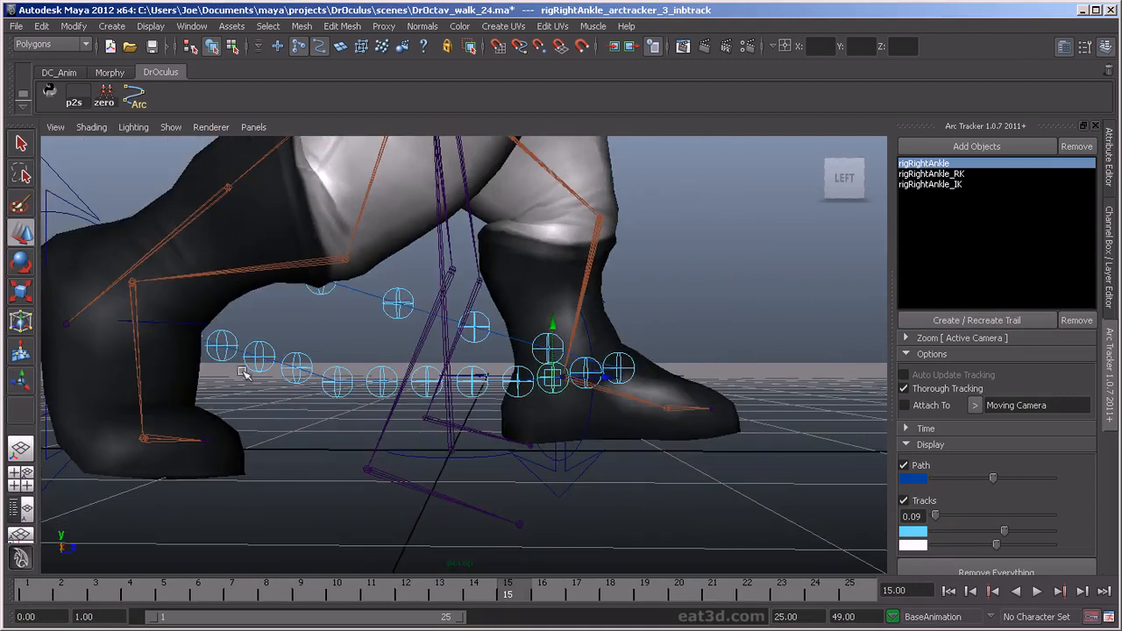
alt+middle_drag(192, 323, 473, 338)
alt+right_drag(473, 338, 552, 383)
alt+middle_drag(786, 453, 535, 466)
drag(386, 603, 96, 596)
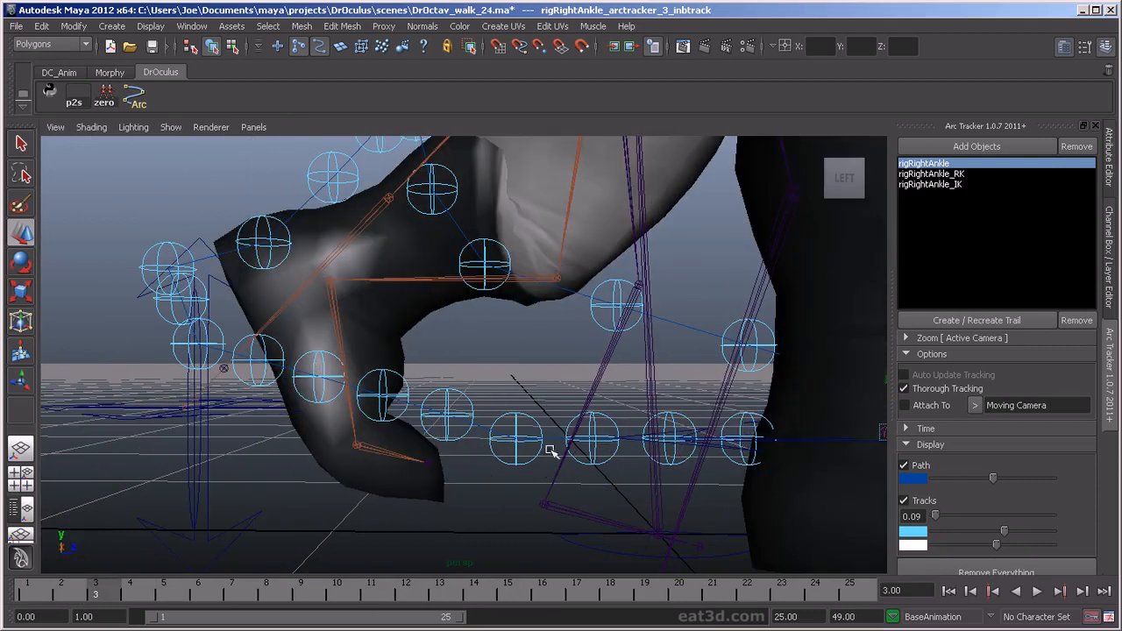
At frame 9, set the Heel Roll of RightLeg_IKControl to 0.2.
drag(108, 593, 306, 630)
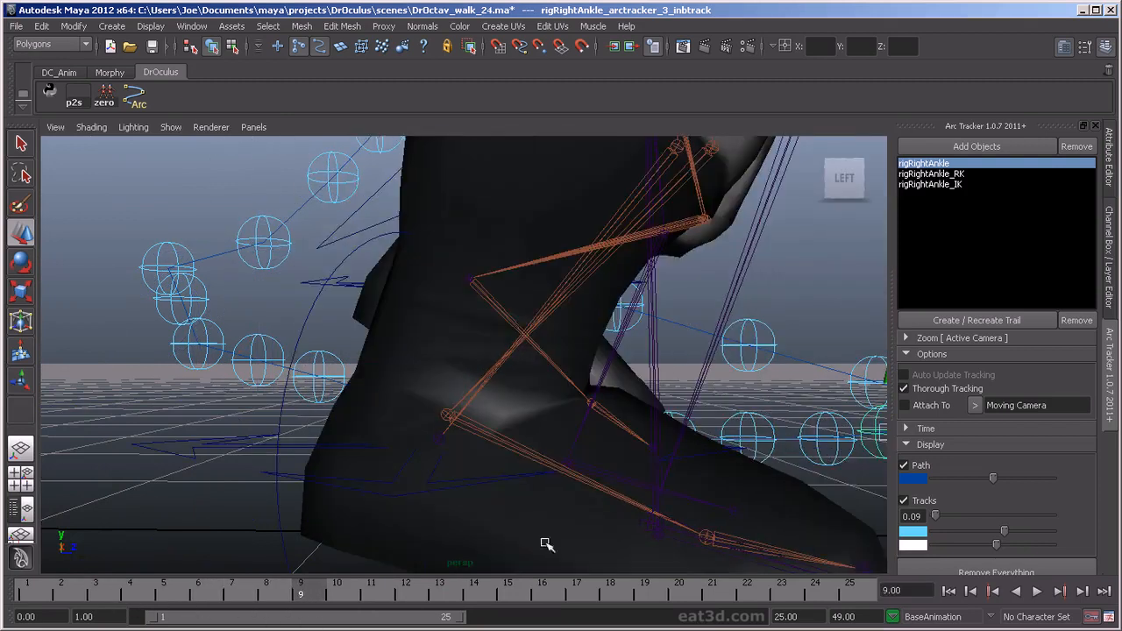
scroll(539, 510, down, 2)
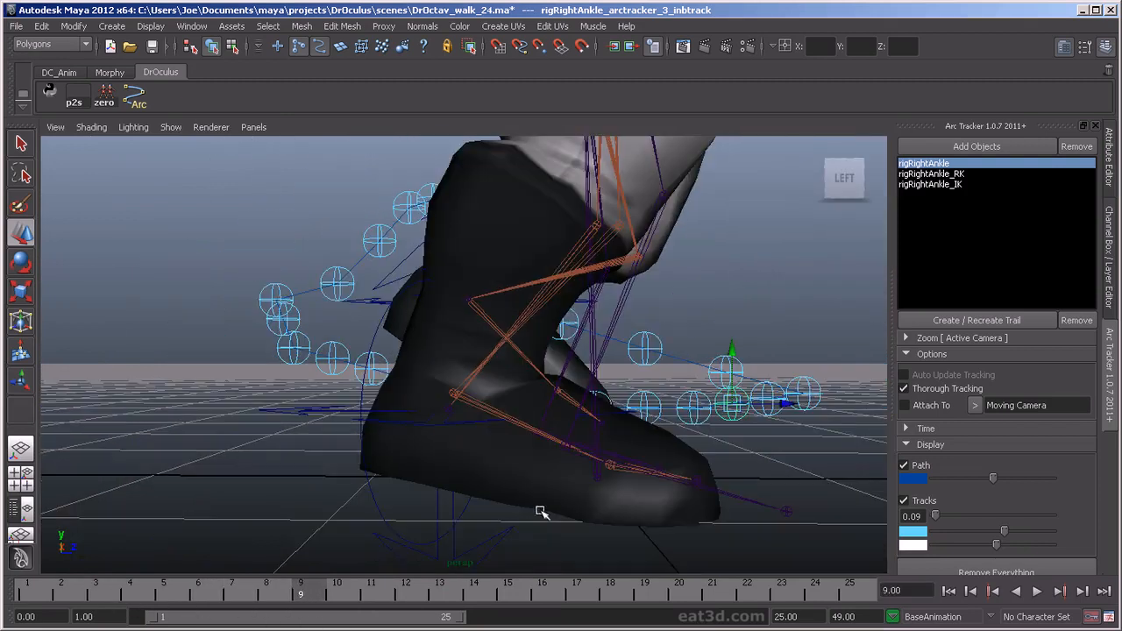
click(334, 412)
click(1109, 252)
click(1013, 307)
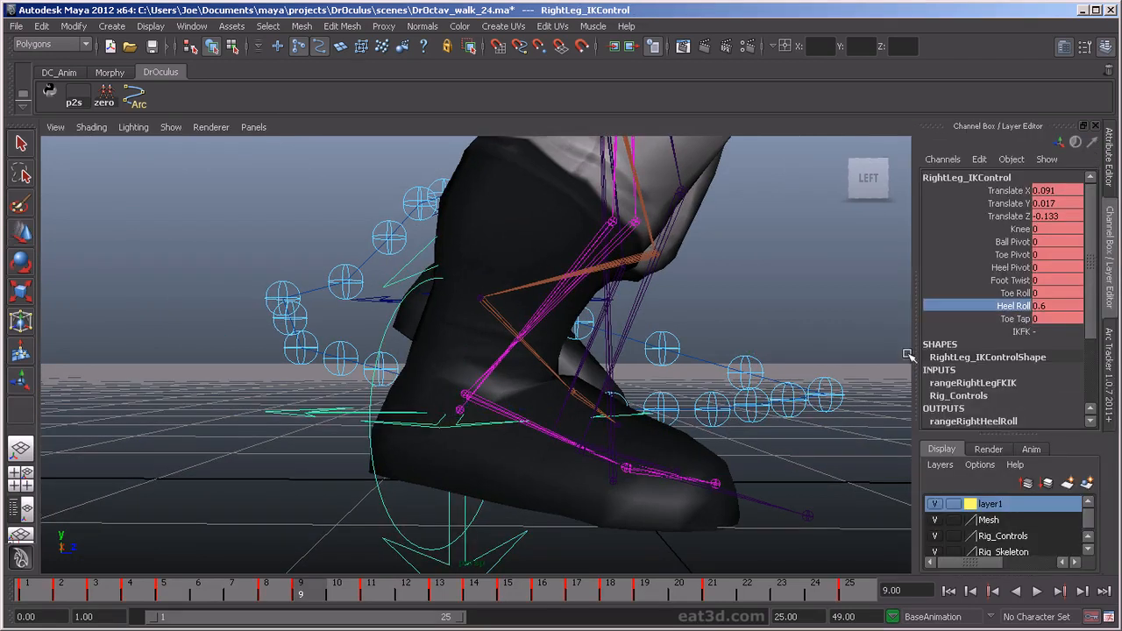
middle_drag(905, 353, 905, 354)
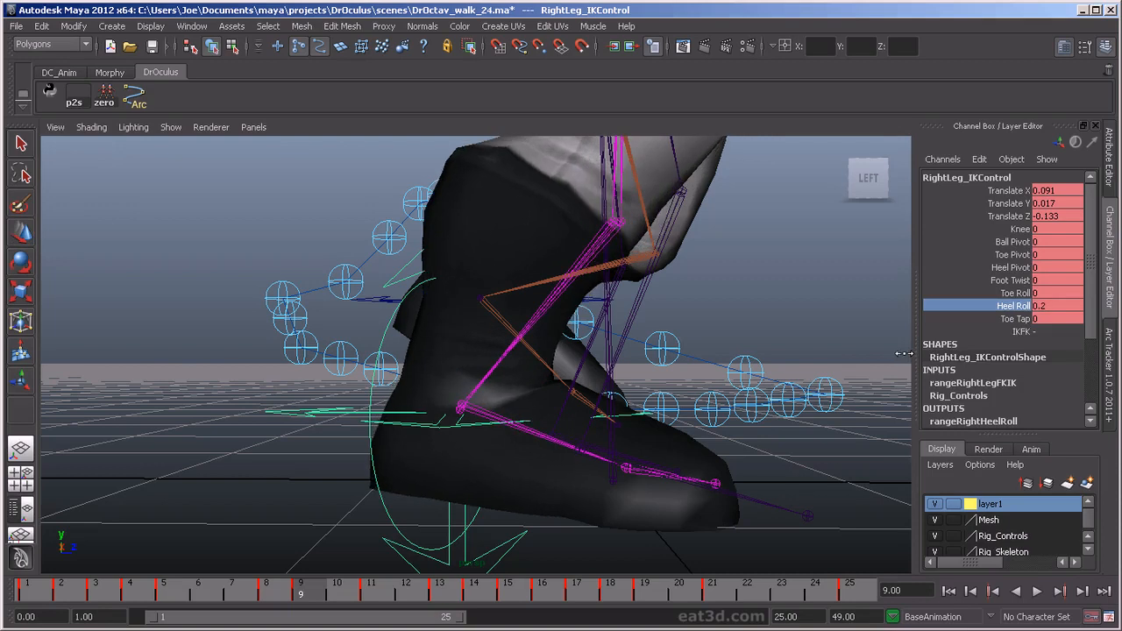
Scrub on to frame 14 and recreate the rigRightAnkle trail to reflect the new heel roll.
drag(313, 593, 541, 594)
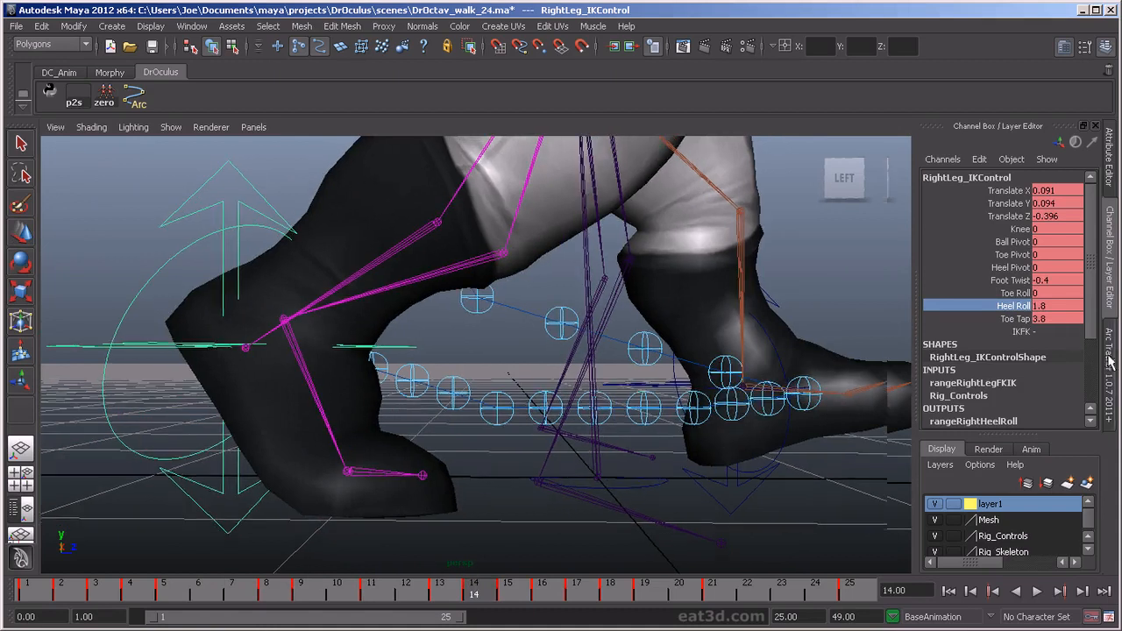
click(1110, 360)
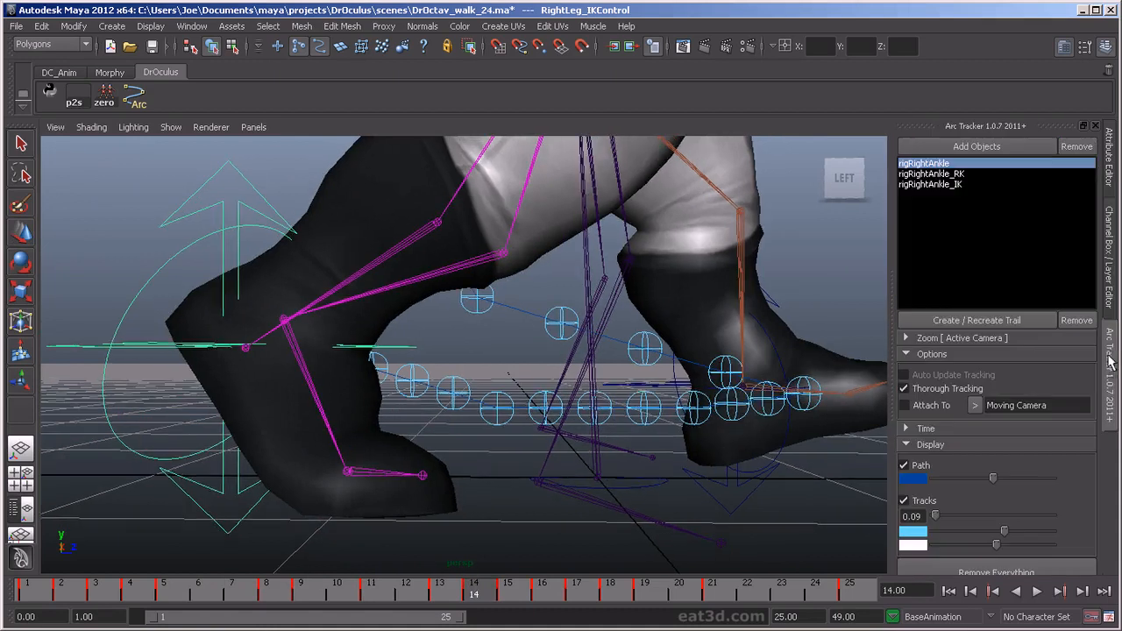
click(1016, 321)
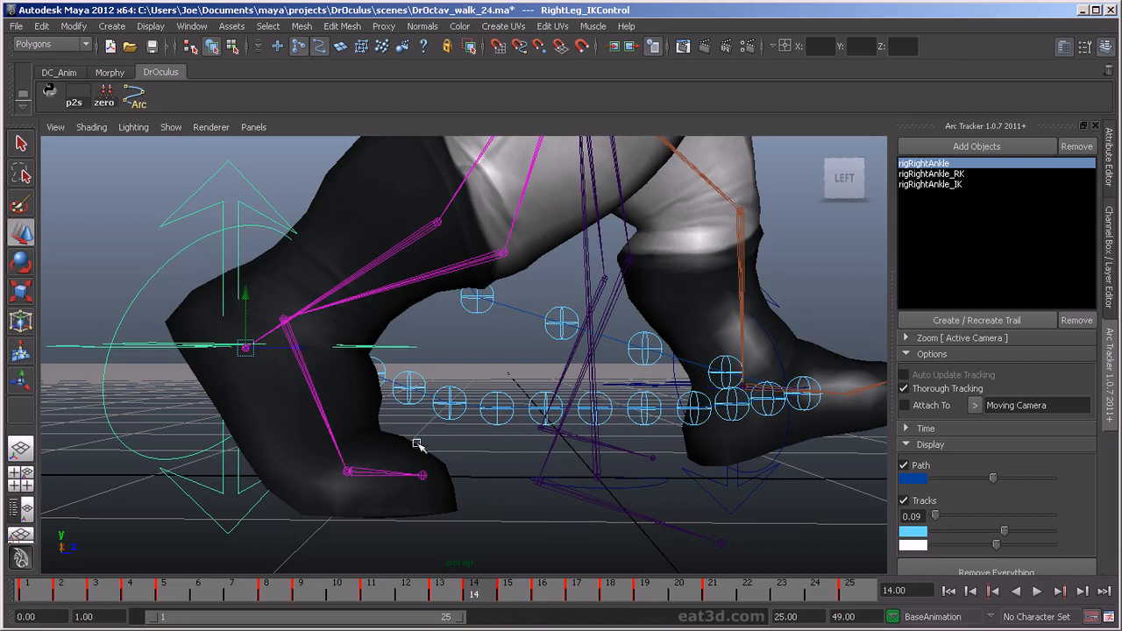
Scrub the cycle to frame 12 to check the ankle against the updated trail, and select the right knee joint rigRightKnee_RIK.
scroll(449, 451, down, 2)
drag(284, 585, 473, 599)
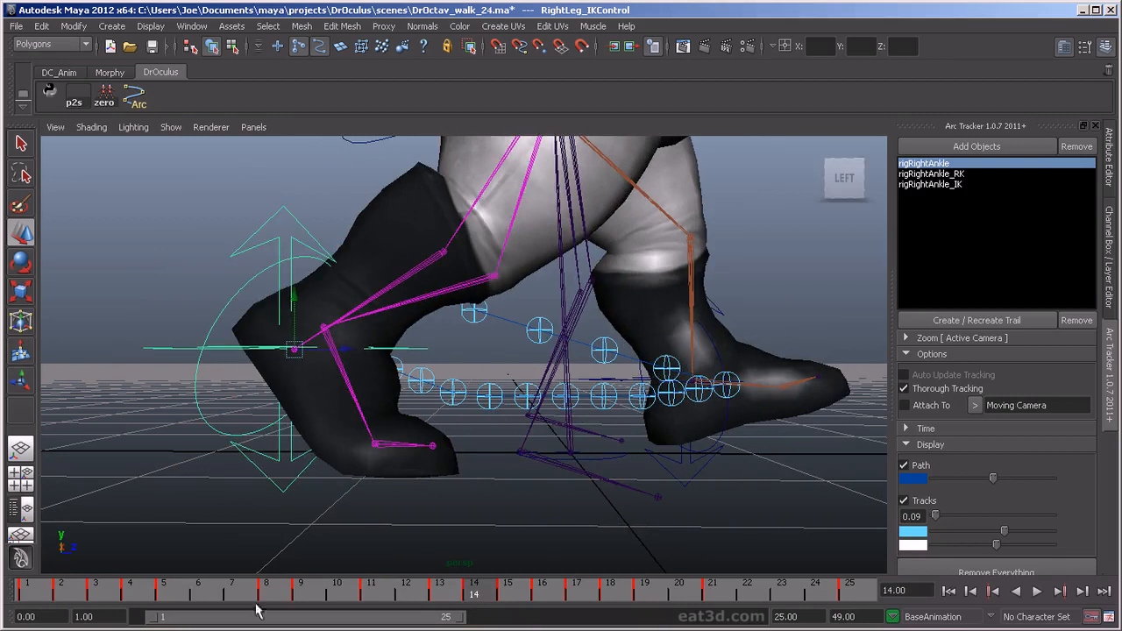
drag(73, 599, 405, 599)
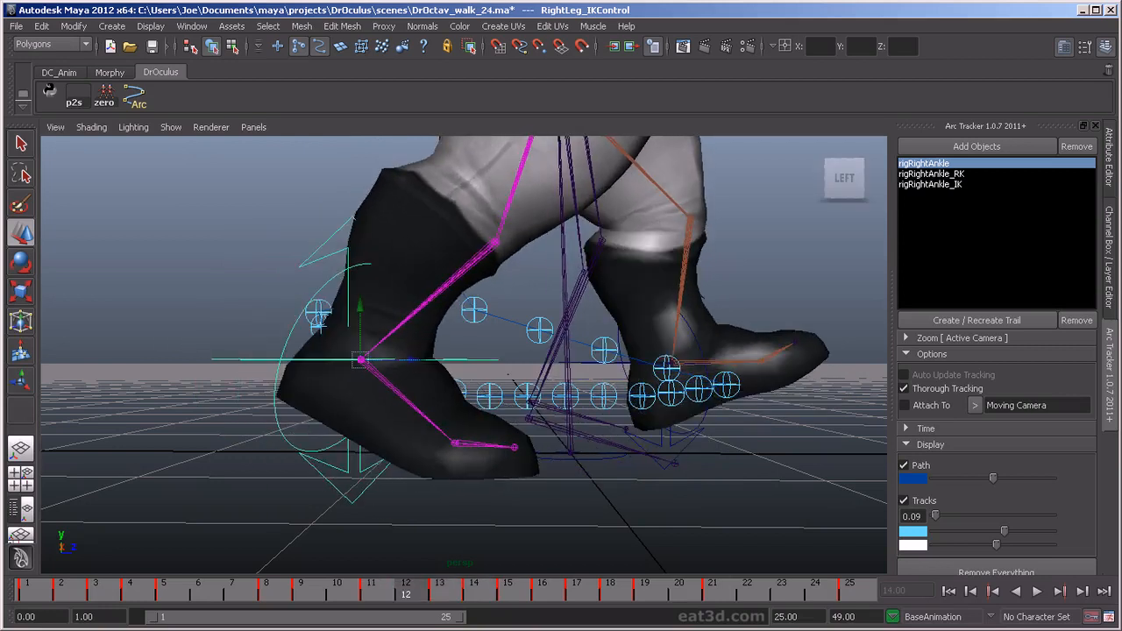
click(494, 245)
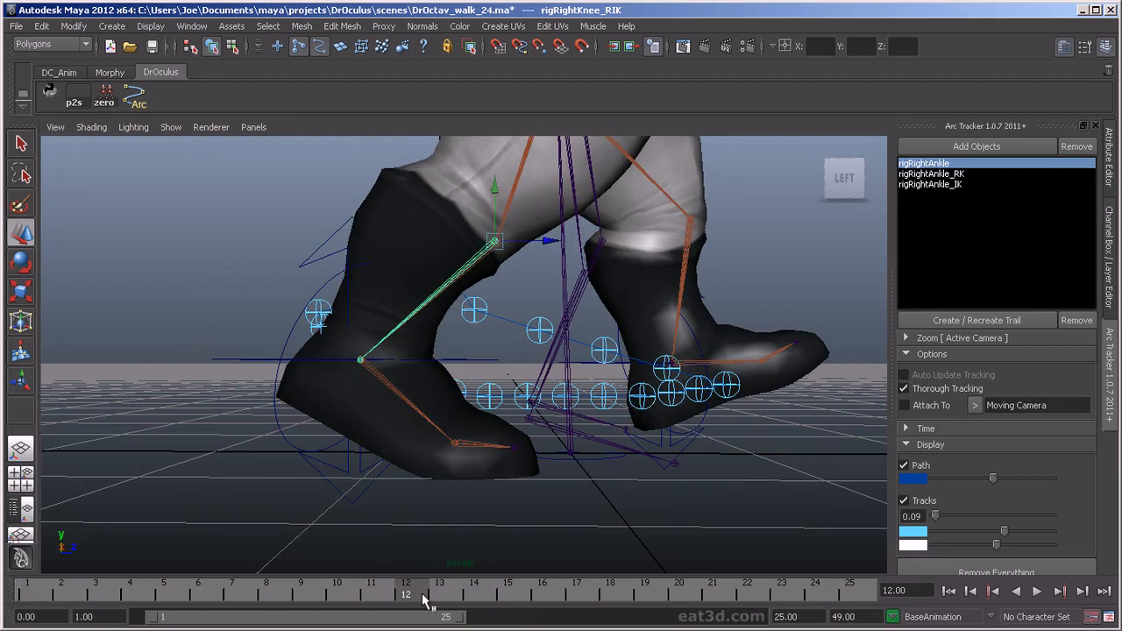
Go to frame 14, select the rigRightKnee joint and bring up its channel values.
drag(423, 598, 476, 598)
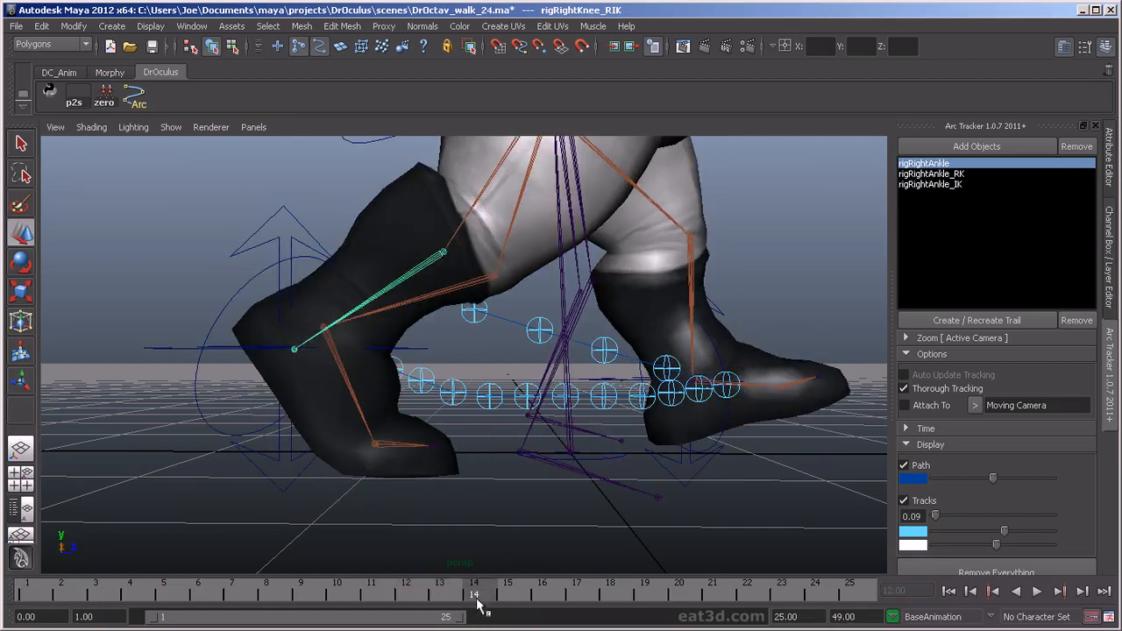
click(496, 274)
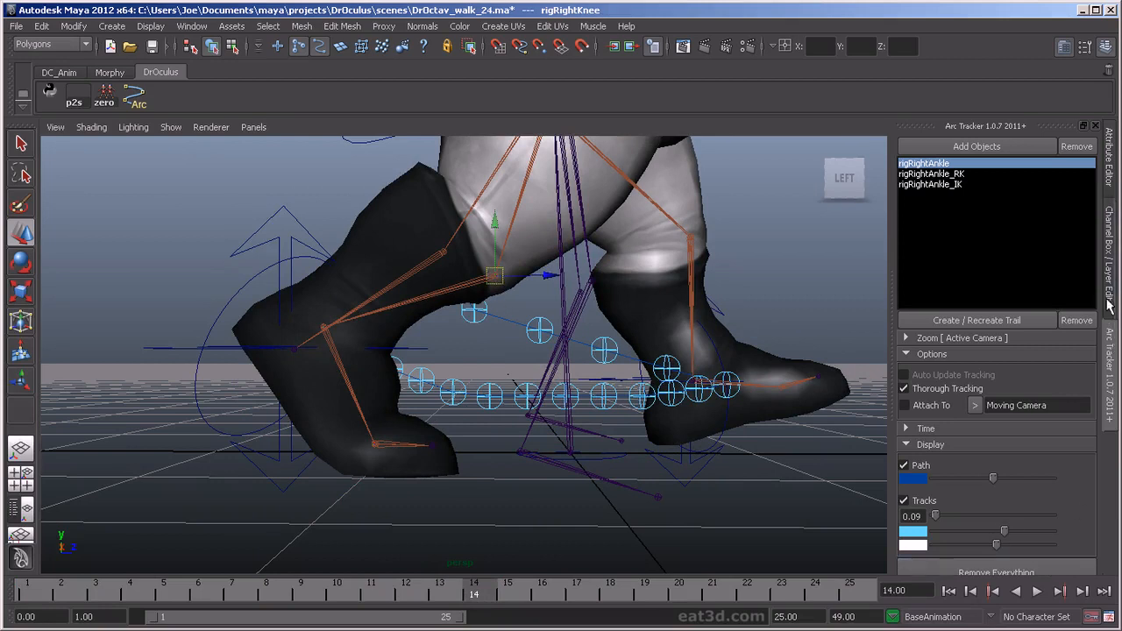
click(1109, 263)
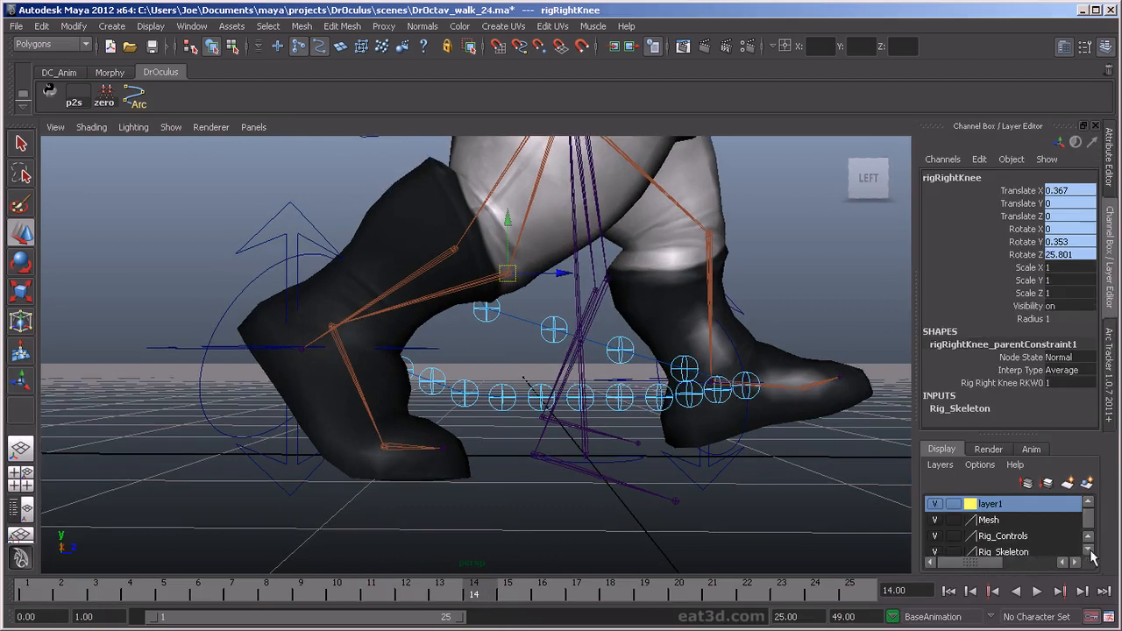
Toggle the visibility of the Export_Skeleton and Rig_Skeleton display layers to compare which joints belong to each skeleton.
click(1092, 551)
click(932, 545)
click(933, 544)
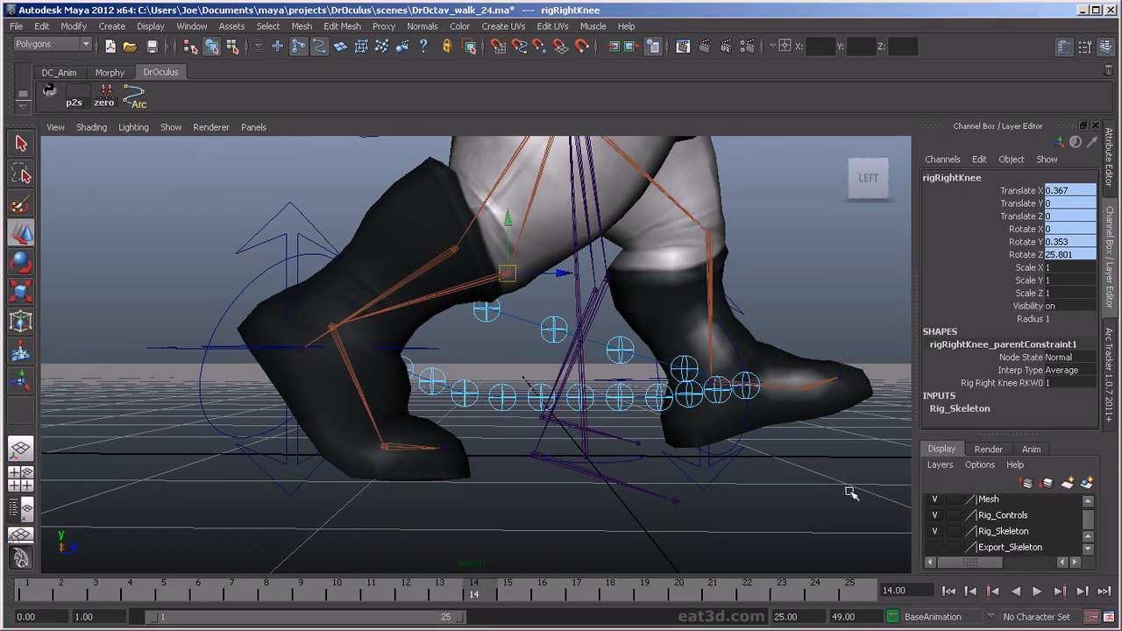
click(934, 547)
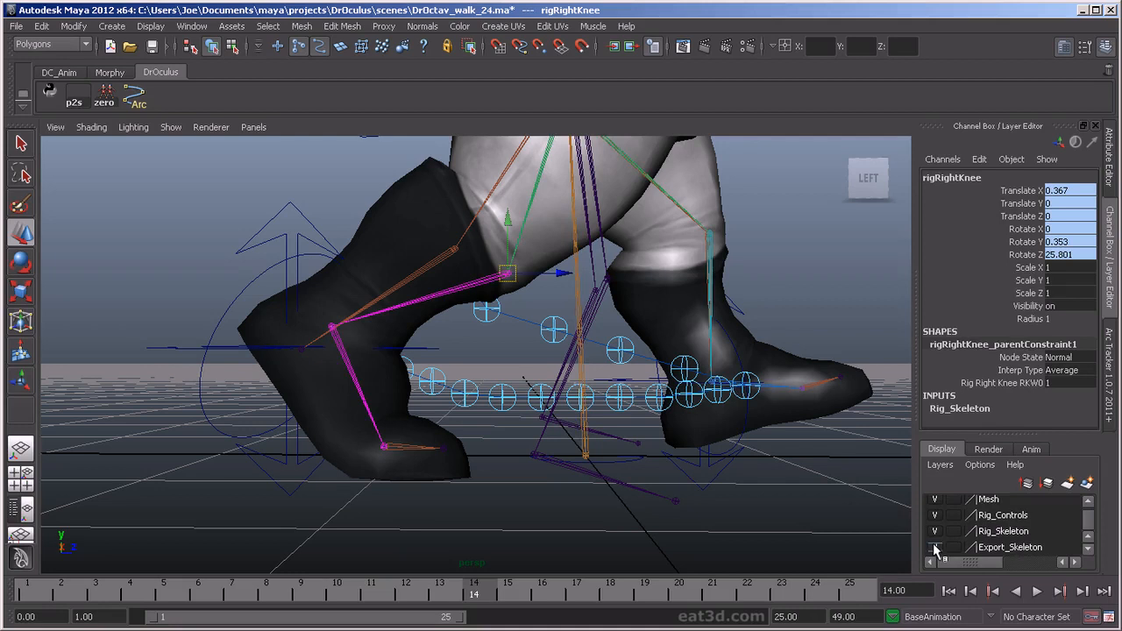
click(935, 547)
click(933, 531)
click(932, 531)
Select RightLeg_IKControl and set its Heel Roll to 0.5 at frame 11.
drag(495, 596, 336, 595)
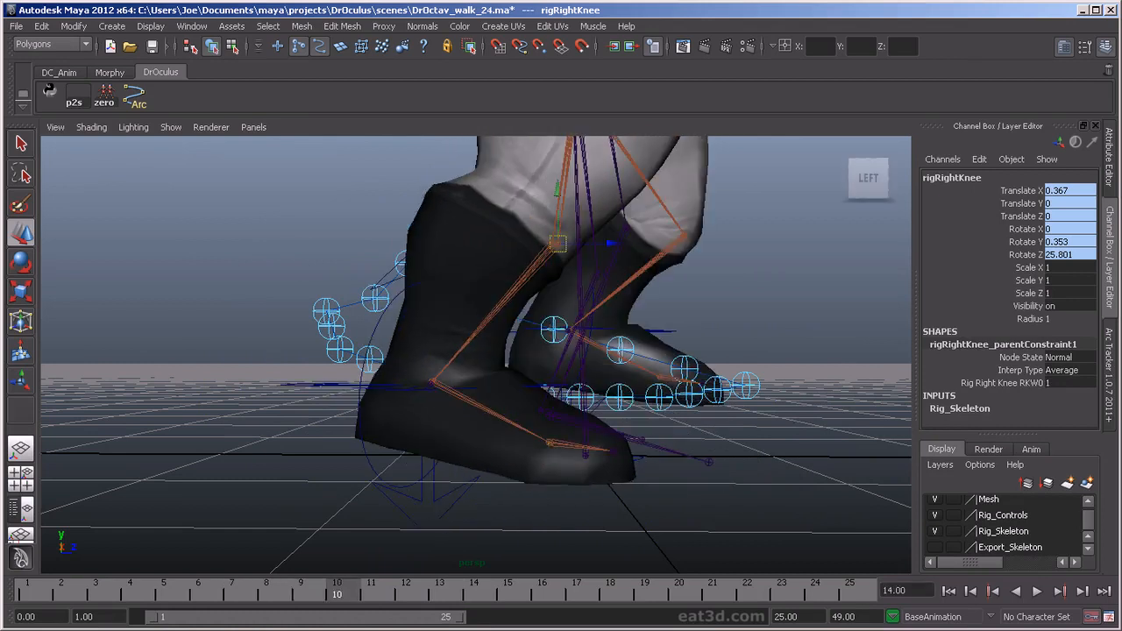
click(424, 502)
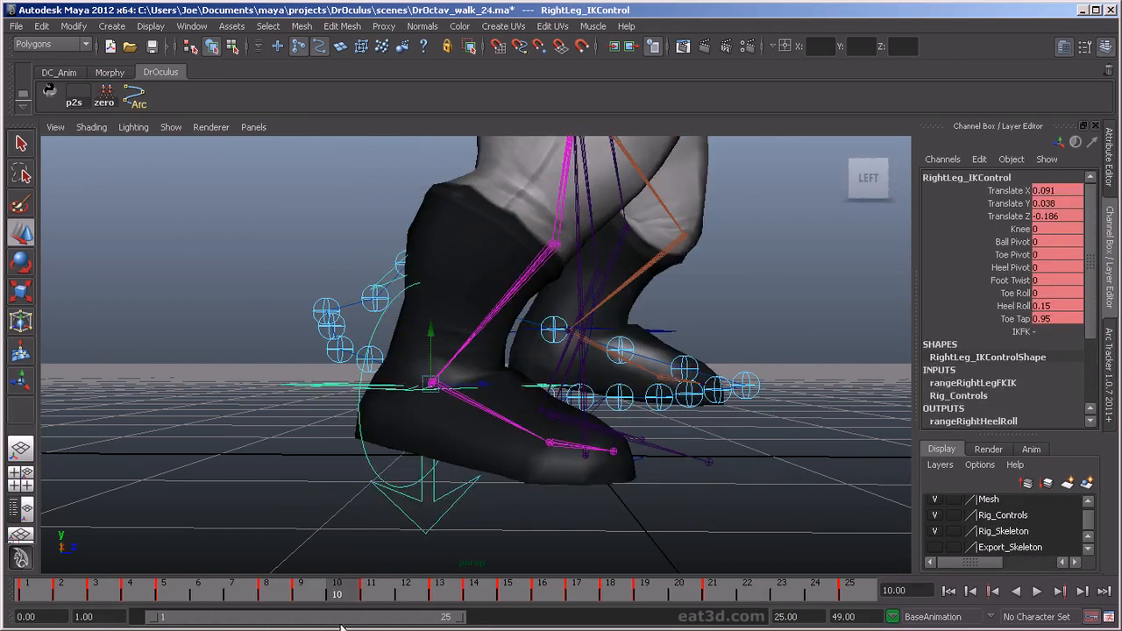
drag(350, 596, 379, 628)
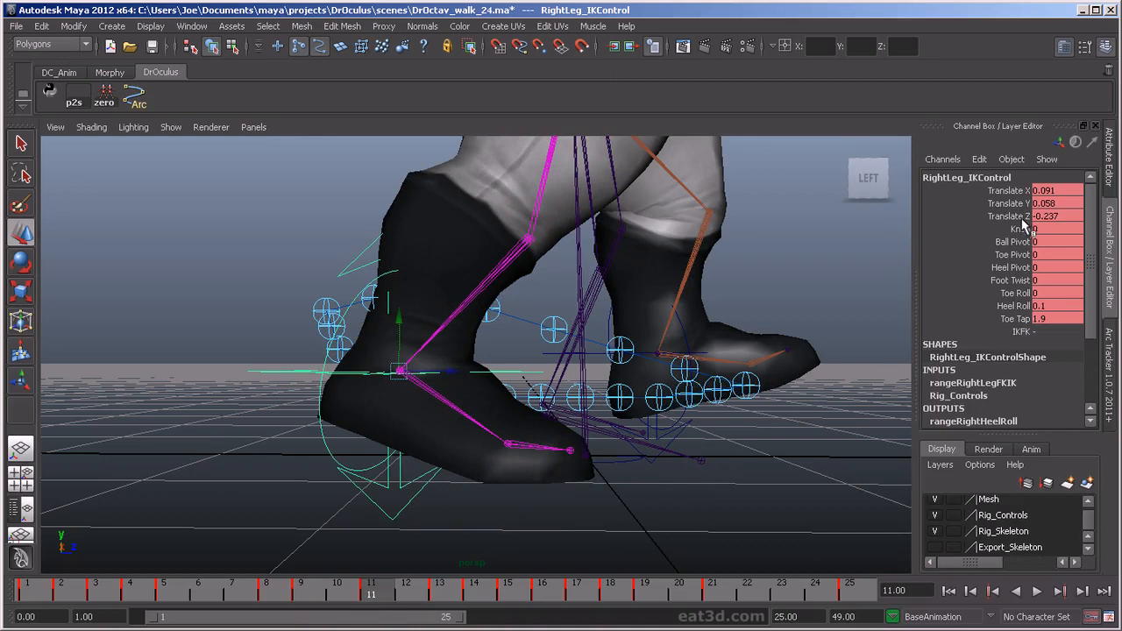
click(1017, 306)
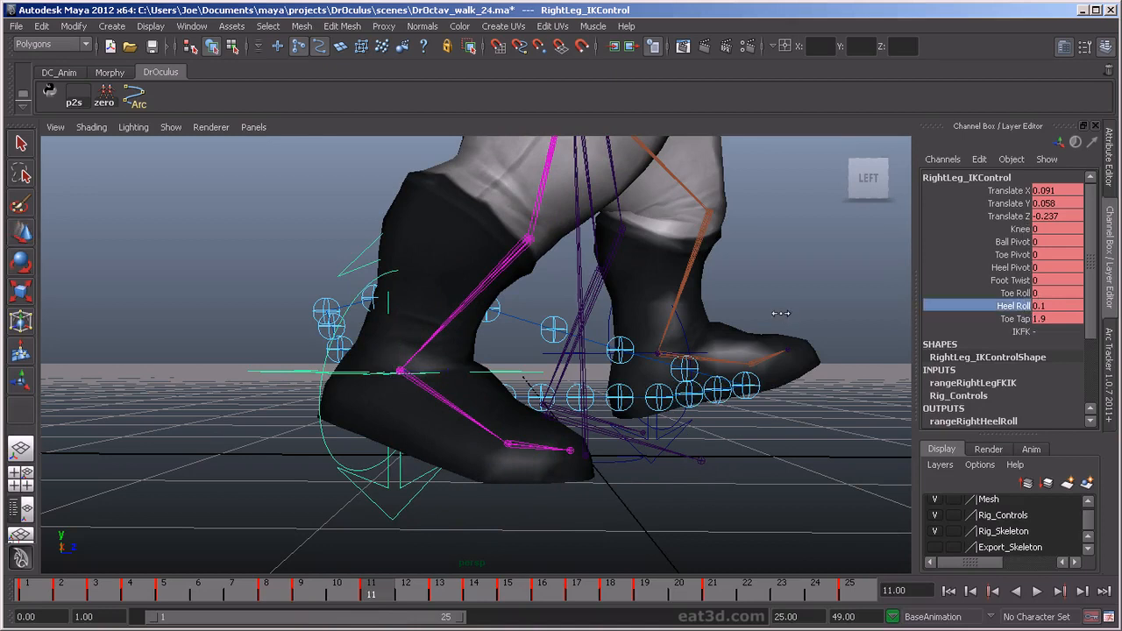
middle_drag(780, 313, 784, 313)
scroll(784, 313, up, 2)
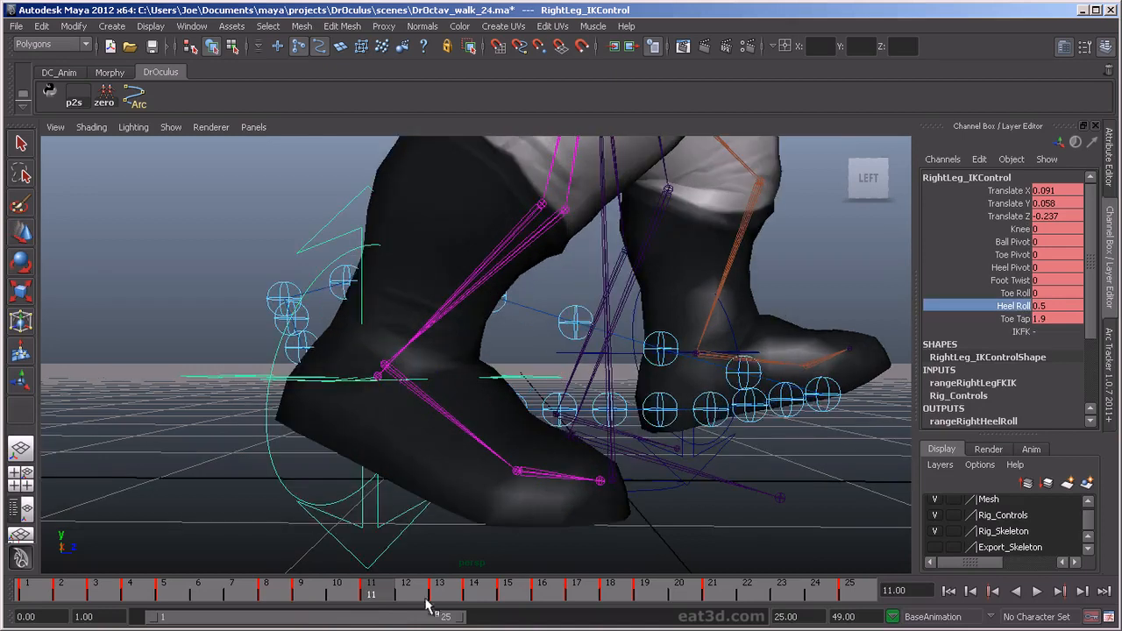
At frame 13, set the Heel Roll of RightLeg_IKControl to 0.6.
mouse_move(363, 594)
mouse_down()
mouse_move(250, 594)
mouse_move(369, 624)
mouse_move(474, 626)
mouse_move(439, 627)
mouse_move(371, 593)
mouse_up()
click(442, 594)
mouse_move(517, 456)
middle_down()
mouse_move(544, 456)
mouse_move(520, 455)
middle_up()
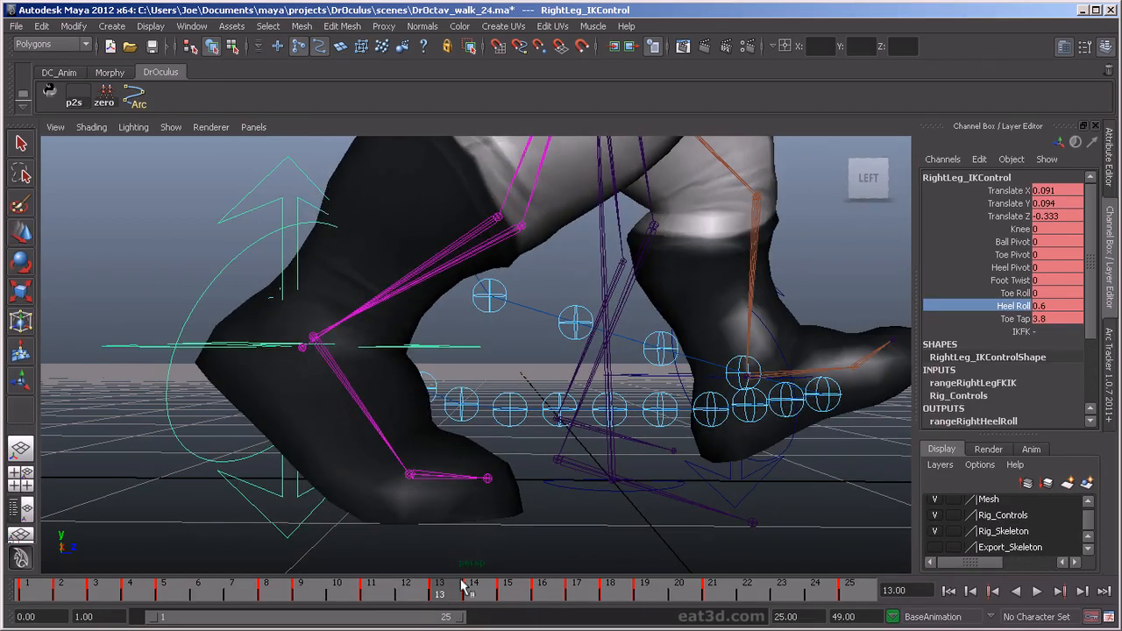
Scrub on to frame 15 and recreate the rigRightAnkle trail to reflect the heel roll changes.
drag(409, 592, 507, 604)
click(1110, 368)
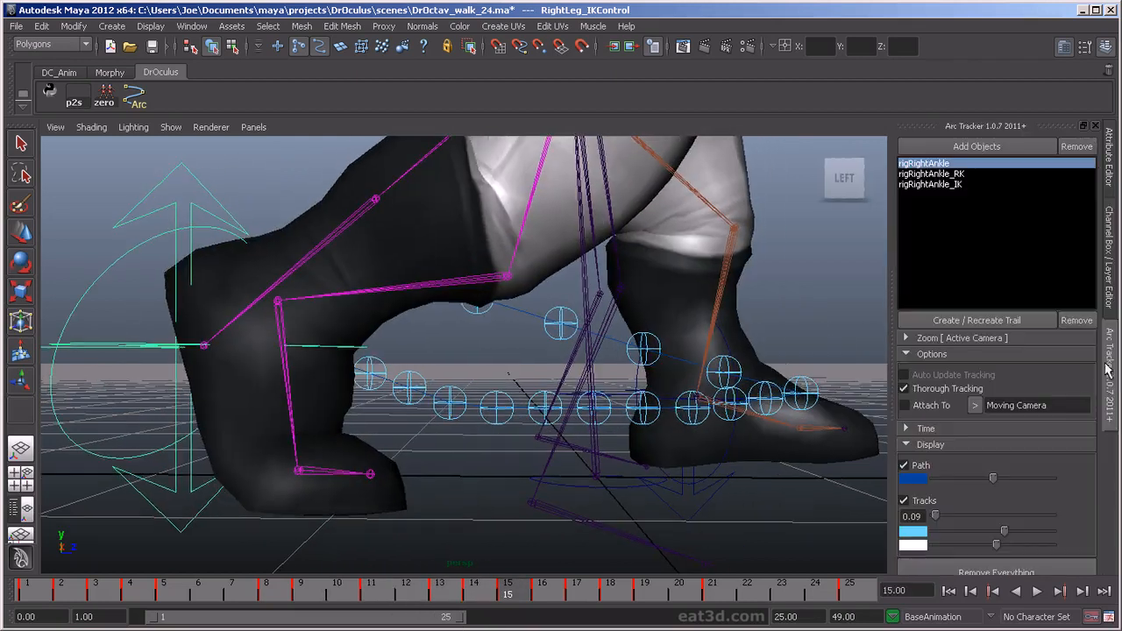
click(1033, 323)
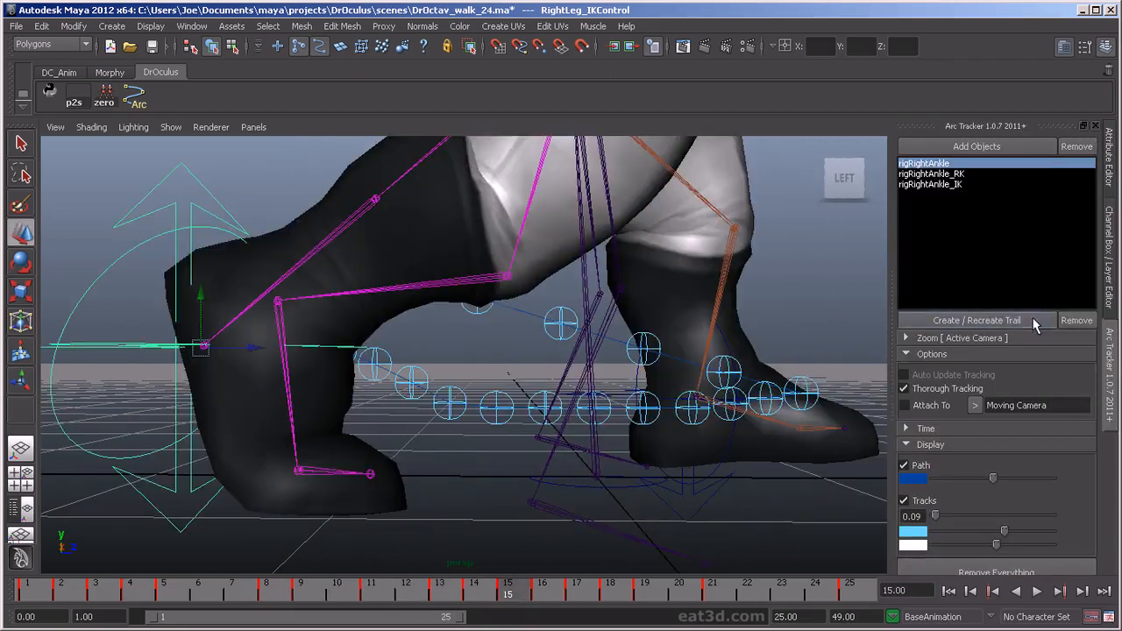
Scrub the early part of the cycle to frame 9 and set the Heel Roll of RightLeg_IKControl to 0.4.
drag(74, 596, 301, 596)
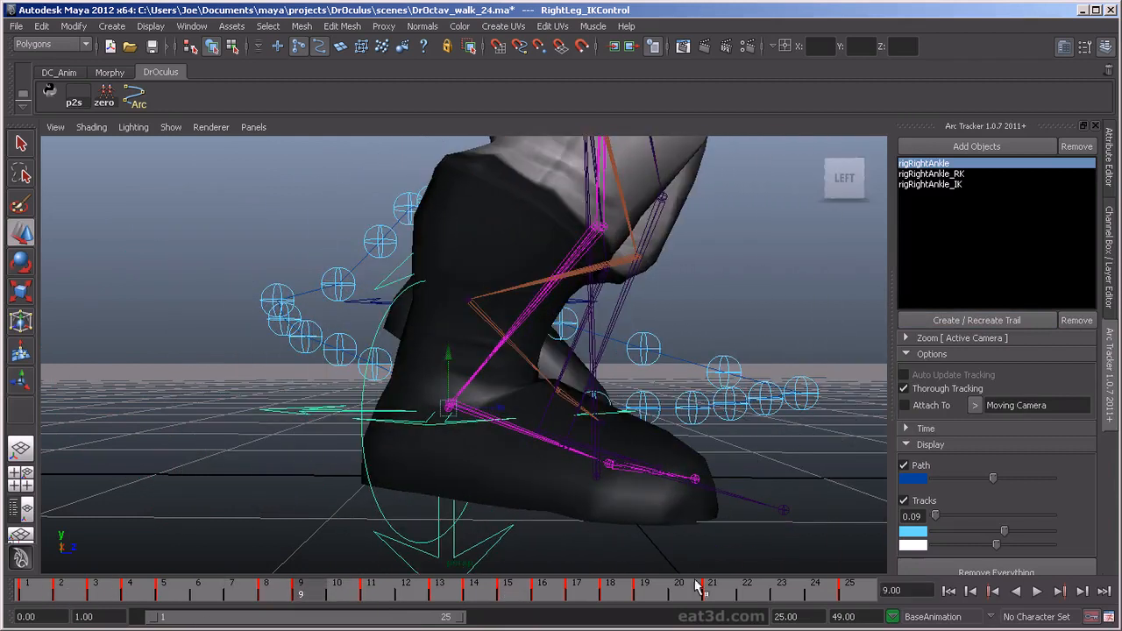
click(1109, 272)
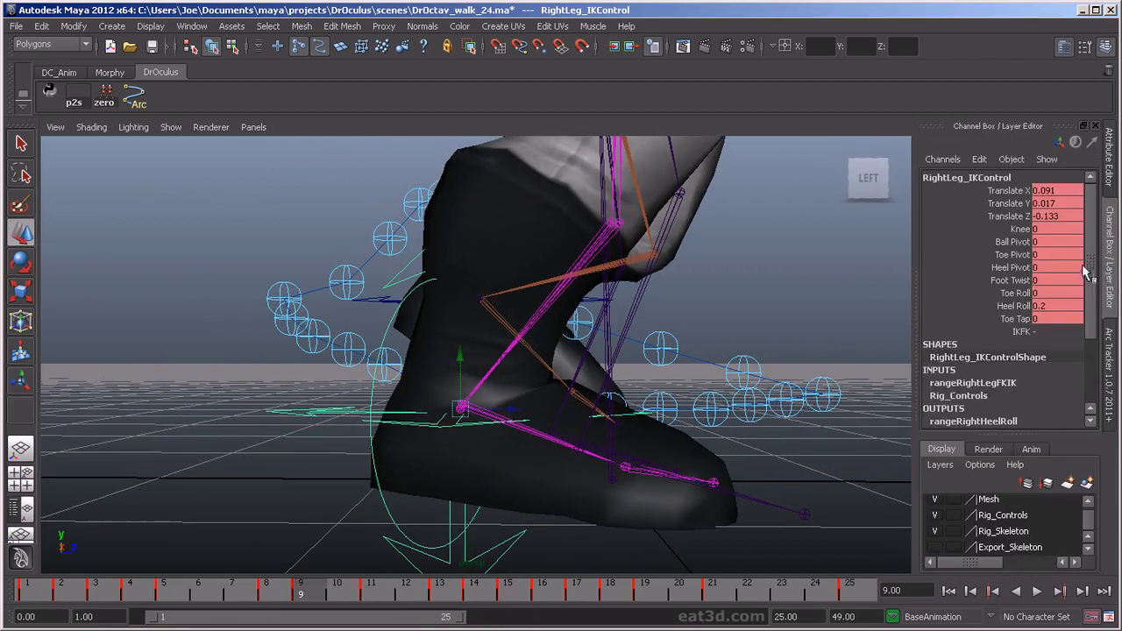
click(1015, 305)
middle_drag(842, 332, 843, 332)
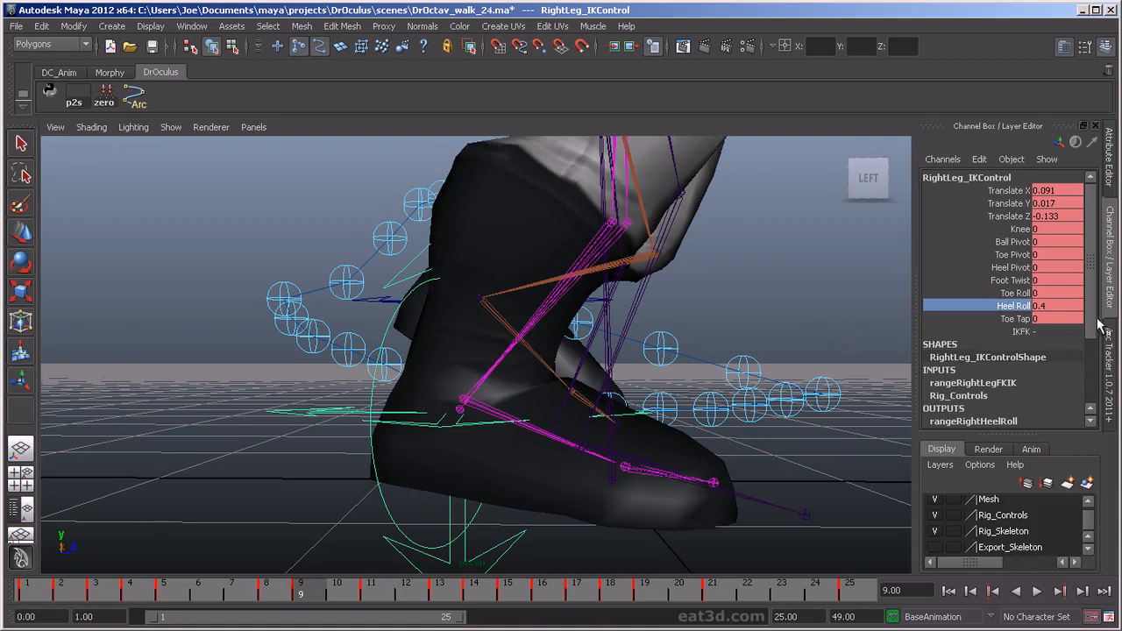
Recreate the rigRightAnkle trail, then scrub to frame 7 and inspect the track markers at the back of the arc.
click(1110, 351)
click(1018, 321)
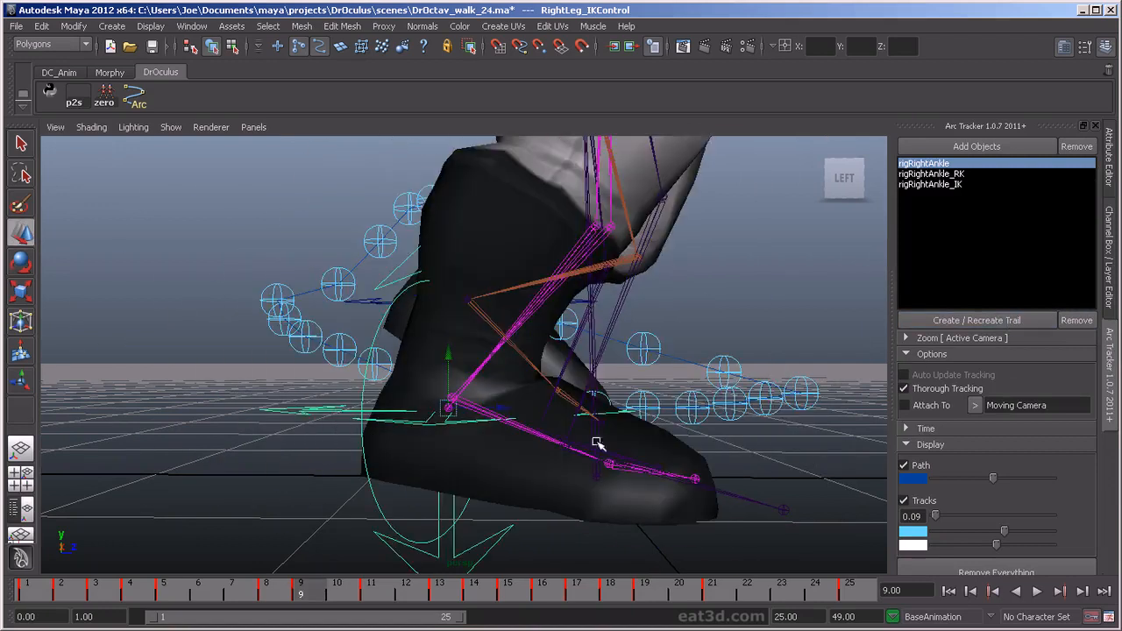
click(149, 588)
drag(77, 605, 232, 600)
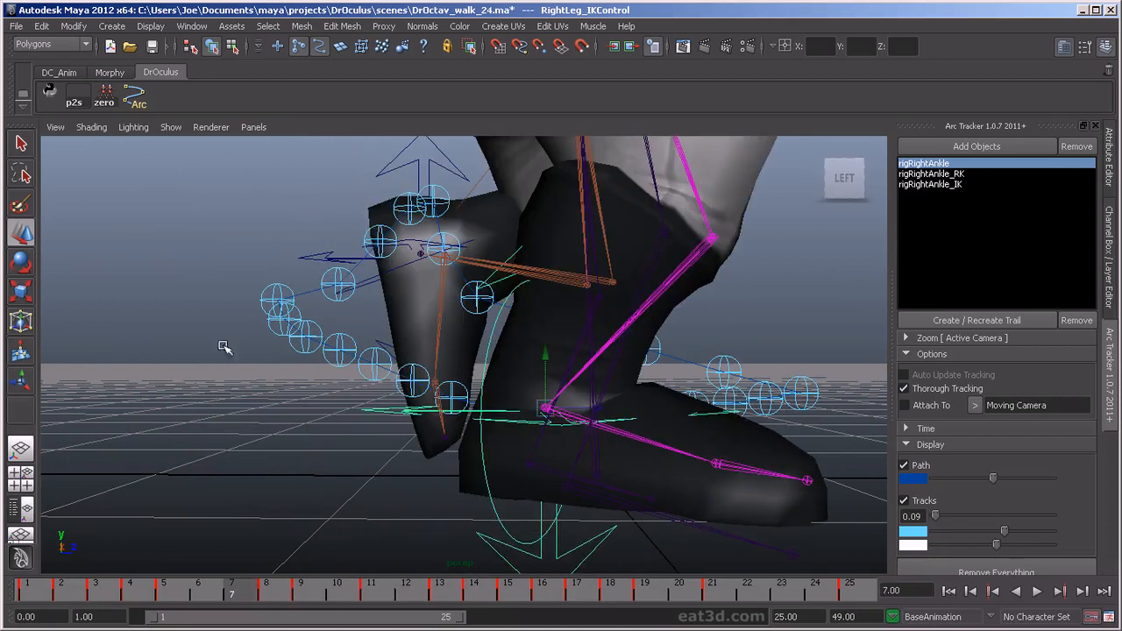
click(284, 295)
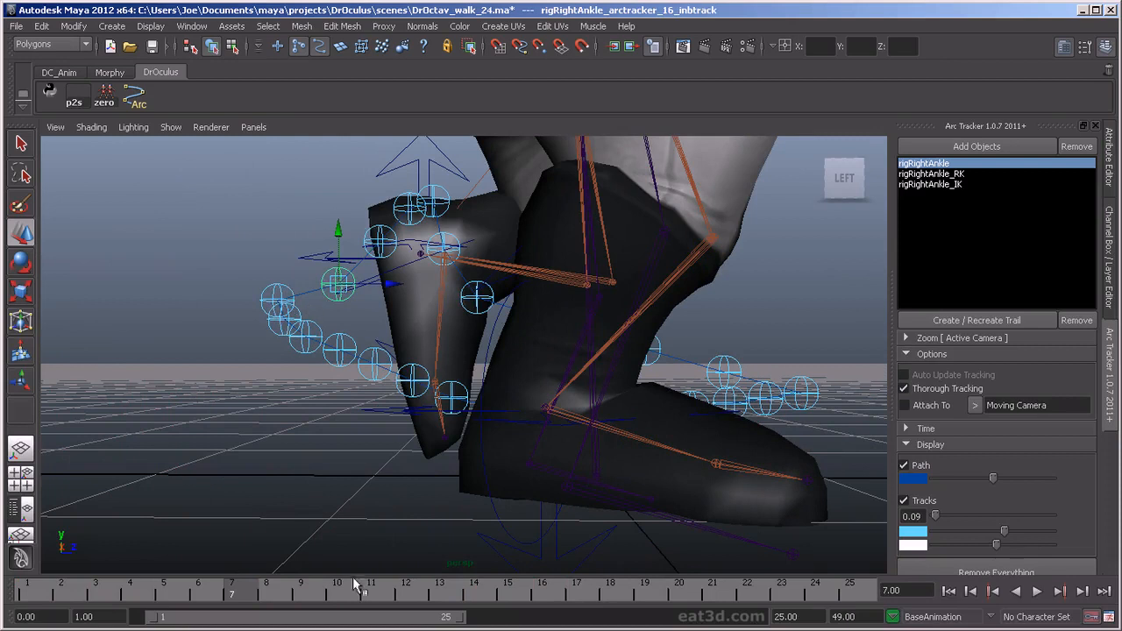
Scrub to frame 13, reselect RightLeg_IKControl and raise its Heel Roll to 1.2, comparing against the previous key.
drag(209, 599, 439, 592)
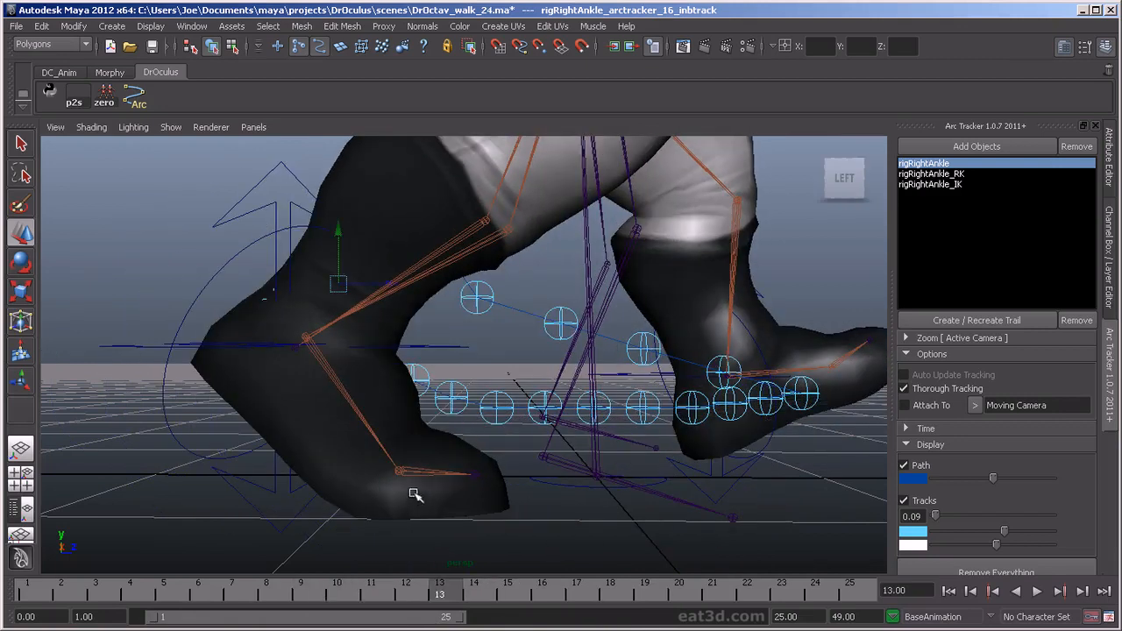
click(433, 347)
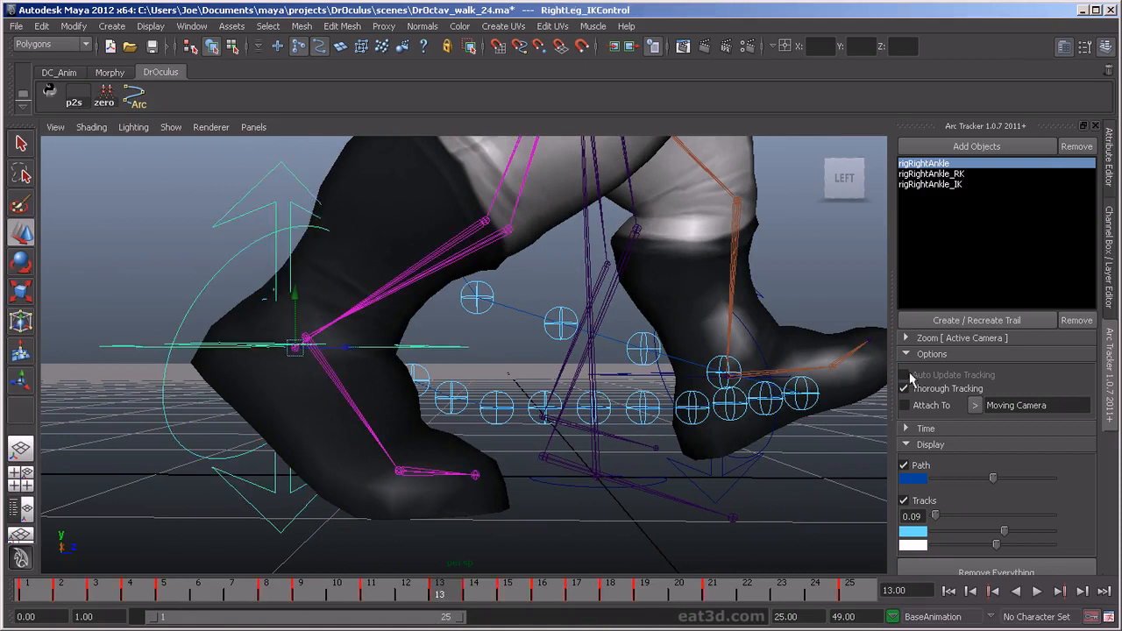
click(1110, 250)
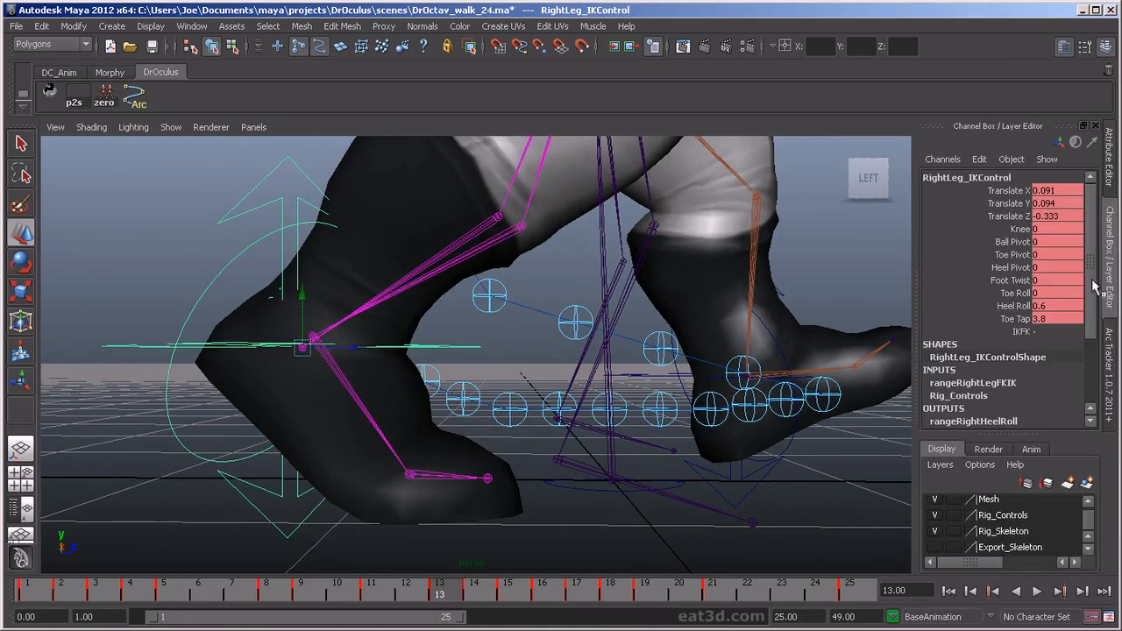
click(1010, 306)
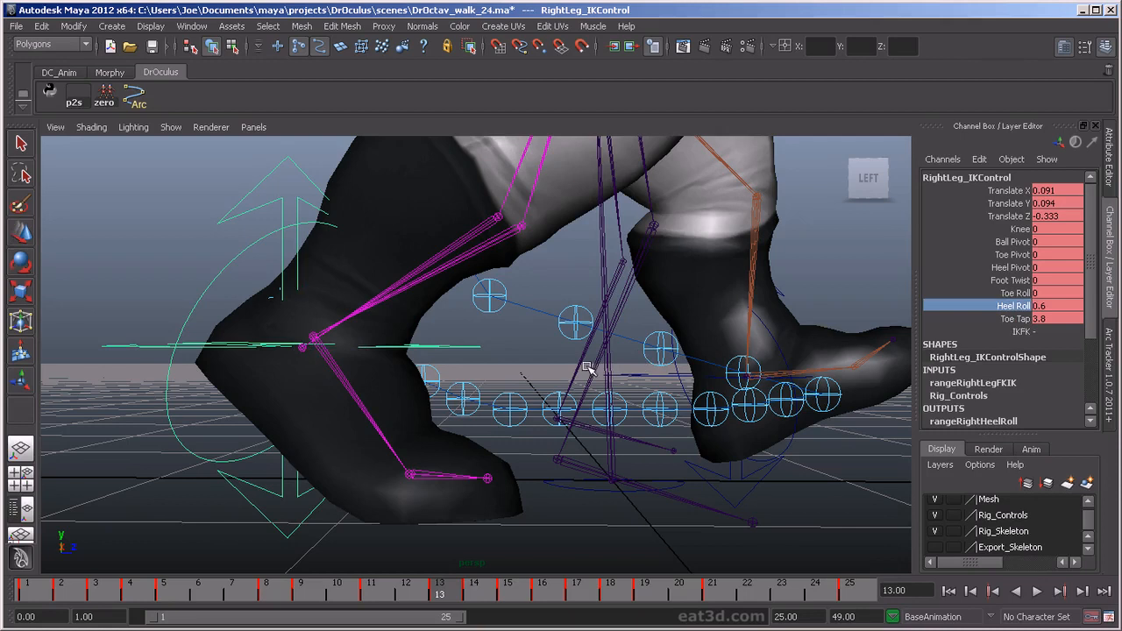
key(comma)
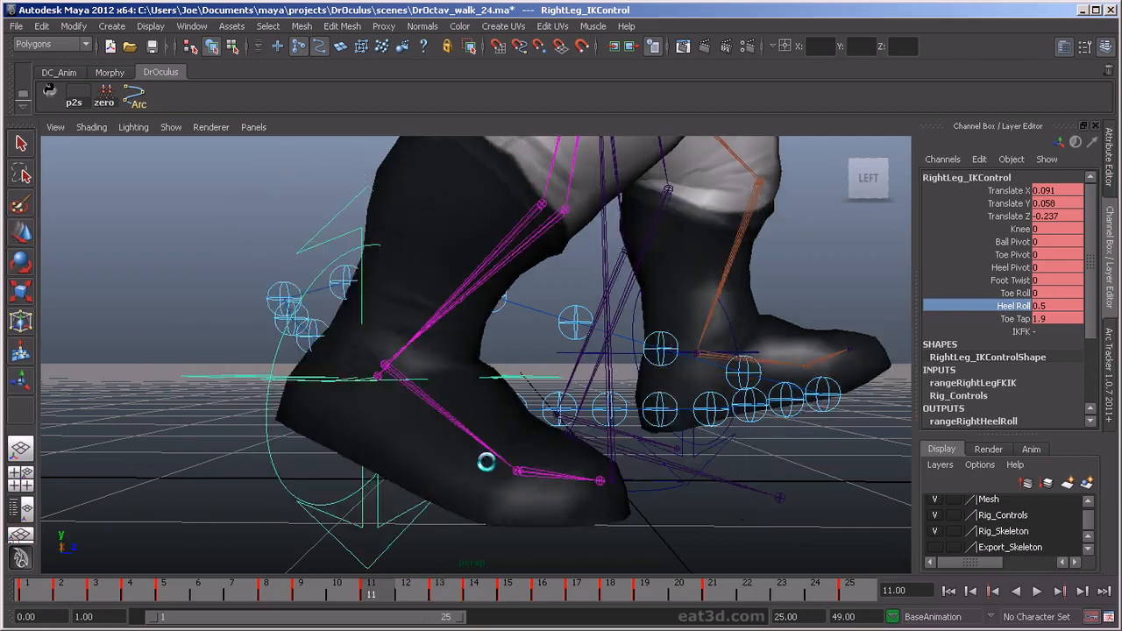
key(period)
middle_drag(514, 454, 522, 454)
Compare the neighbouring keys, then set the Heel Roll of RightLeg_IKControl to 3 at frame 14.
key(comma)
key(period)
key(period)
middle_drag(532, 438, 541, 438)
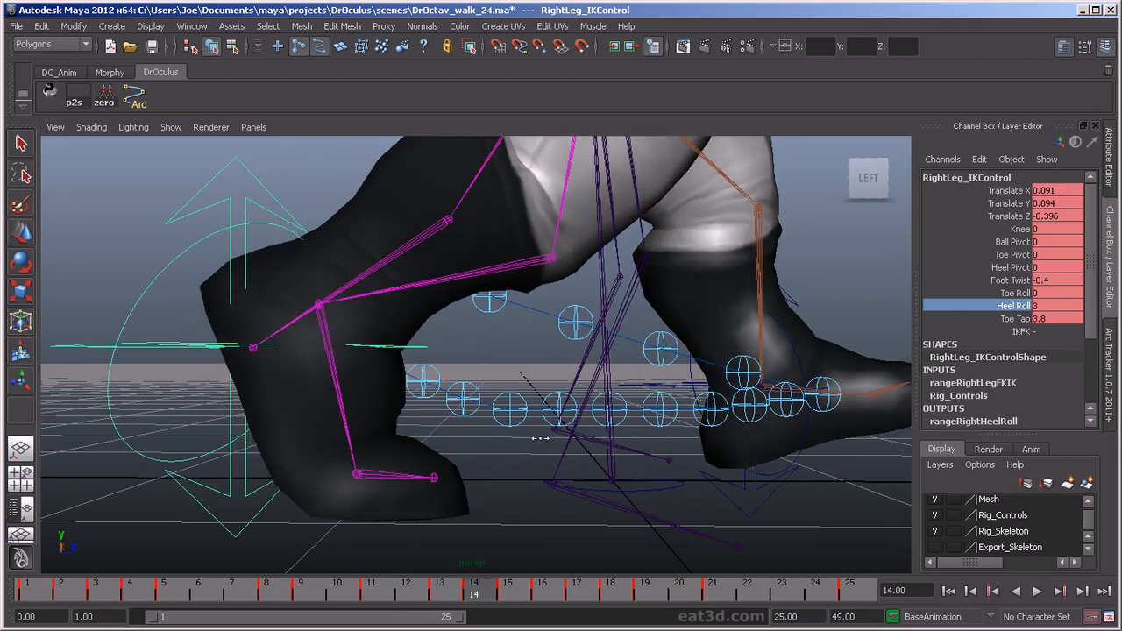
Step repeatedly back and forth through the RightLeg_IKControl keys up to frame 16 to examine the heel lift for uneven motion.
key(comma)
key(comma)
key(comma)
key(period)
key(period)
key(period)
key(period)
key(comma)
key(comma)
key(comma)
key(comma)
key(comma)
key(comma)
key(comma)
key(period)
key(period)
key(period)
key(period)
key(period)
key(period)
key(period)
key(period)
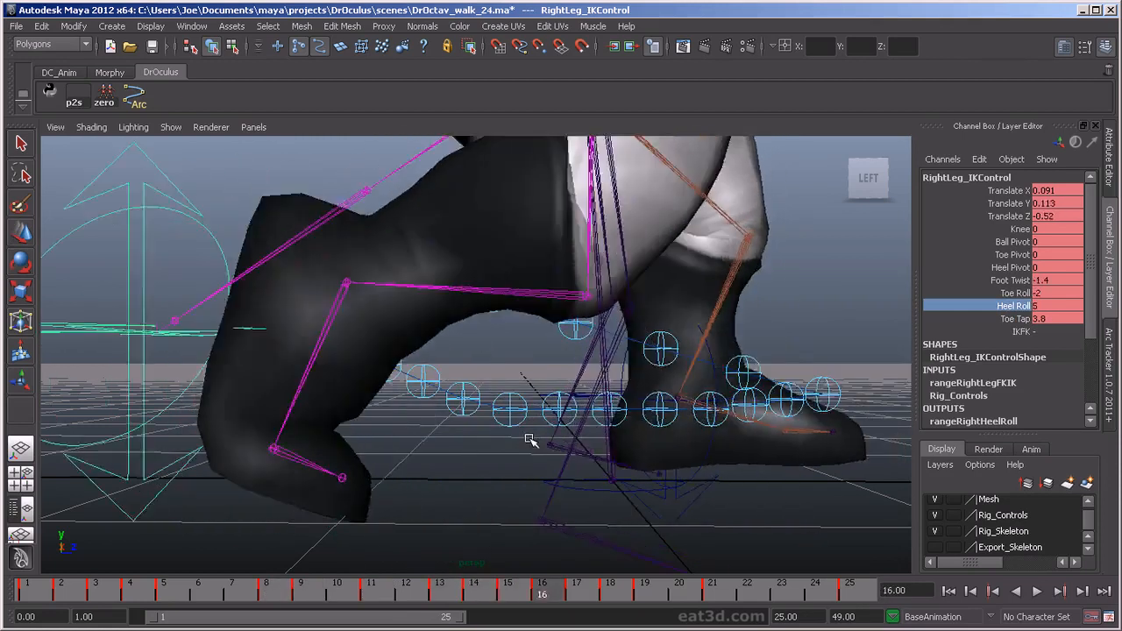
key(comma)
key(comma)
key(comma)
key(comma)
key(comma)
key(comma)
key(comma)
key(comma)
key(period)
key(period)
key(period)
key(period)
key(period)
key(period)
key(period)
key(period)
key(comma)
key(comma)
key(period)
key(period)
key(period)
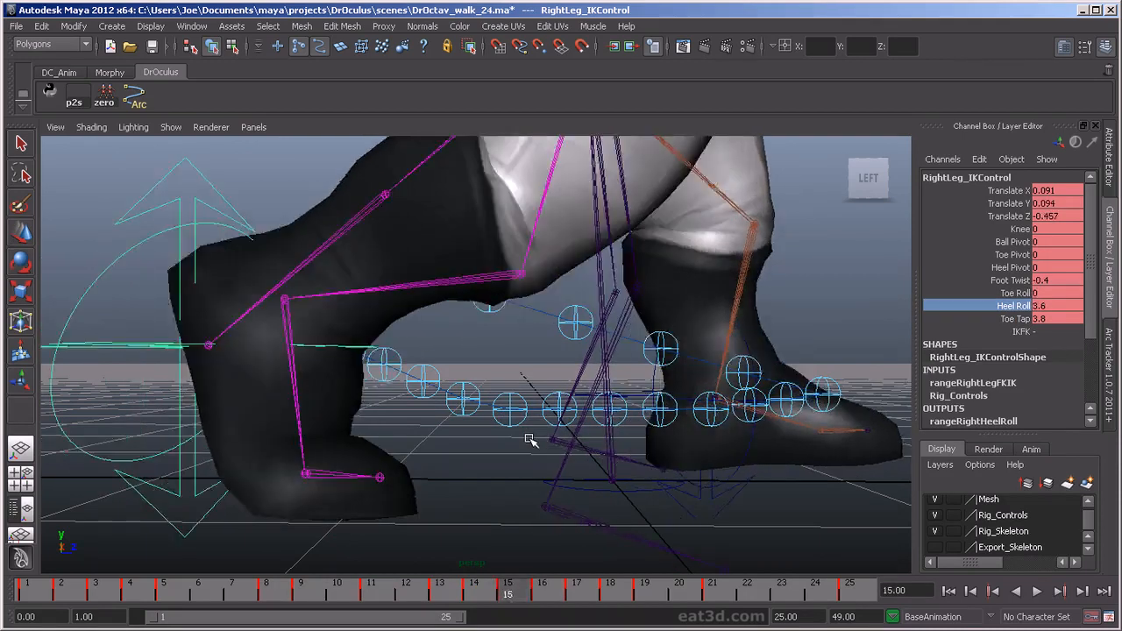
key(comma)
key(comma)
key(comma)
key(comma)
key(comma)
key(comma)
key(comma)
key(comma)
key(period)
key(period)
key(period)
key(period)
key(period)
key(period)
key(period)
key(period)
key(comma)
key(comma)
key(comma)
key(period)
key(period)
key(period)
key(comma)
key(comma)
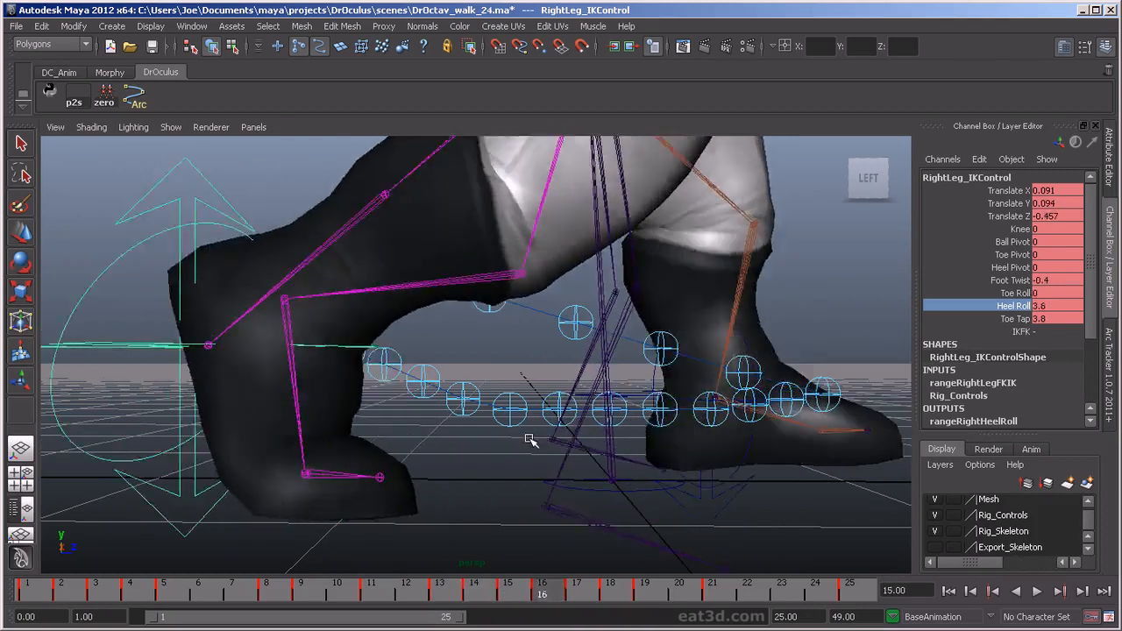
key(period)
key(period)
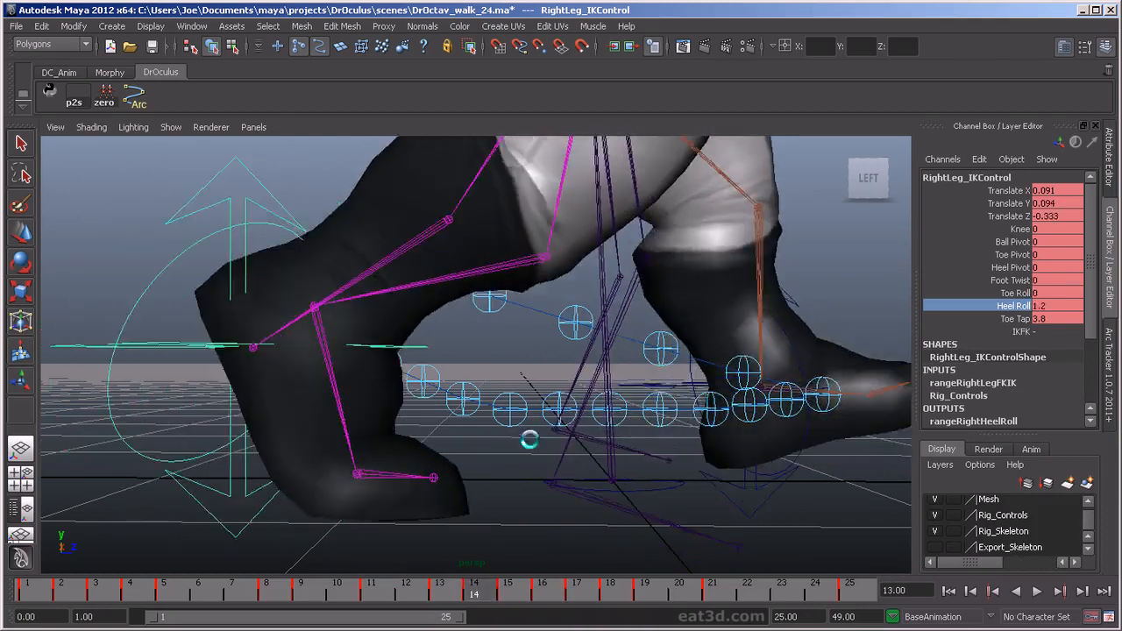
key(comma)
key(comma)
key(comma)
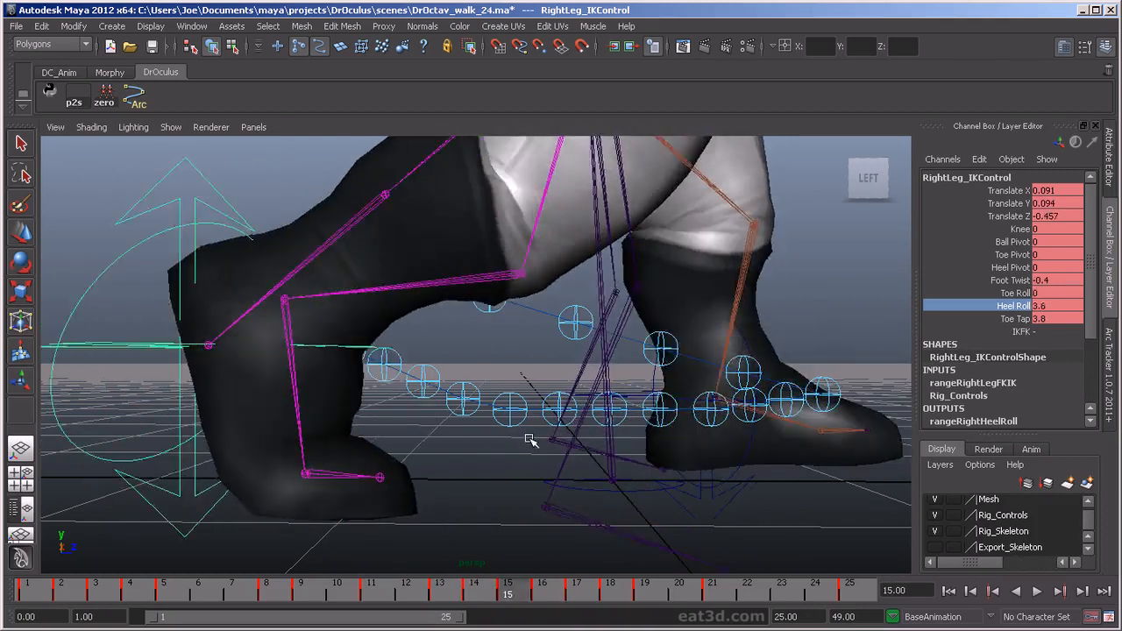
key(period)
key(period)
key(period)
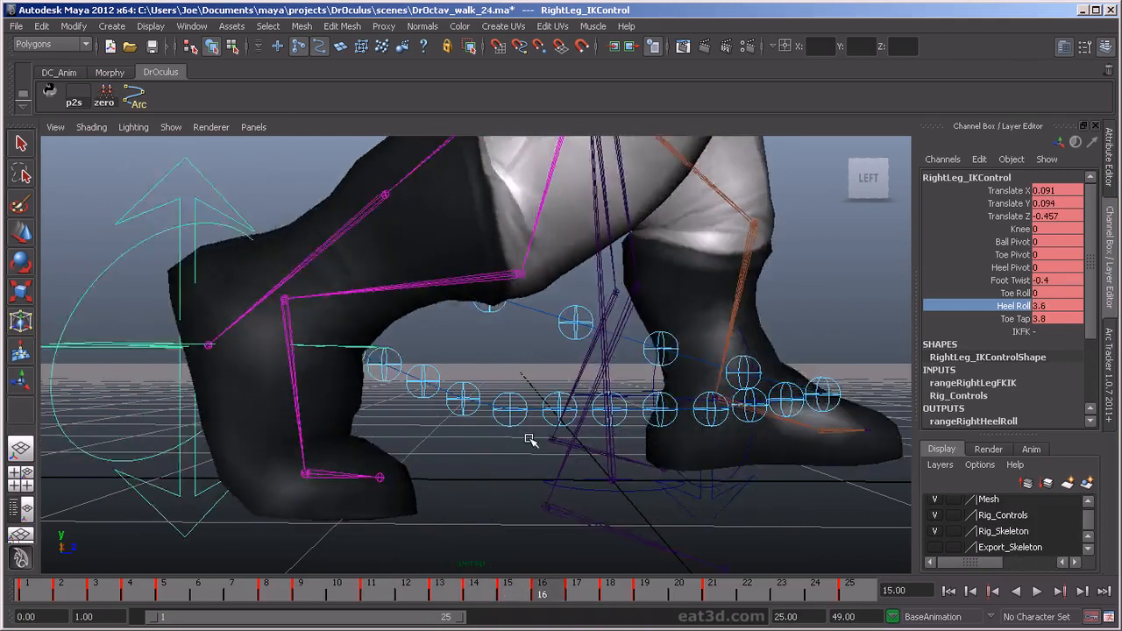
At frame 16, set the Toe Roll of RightLeg_IKControl to -1.4.
key(period)
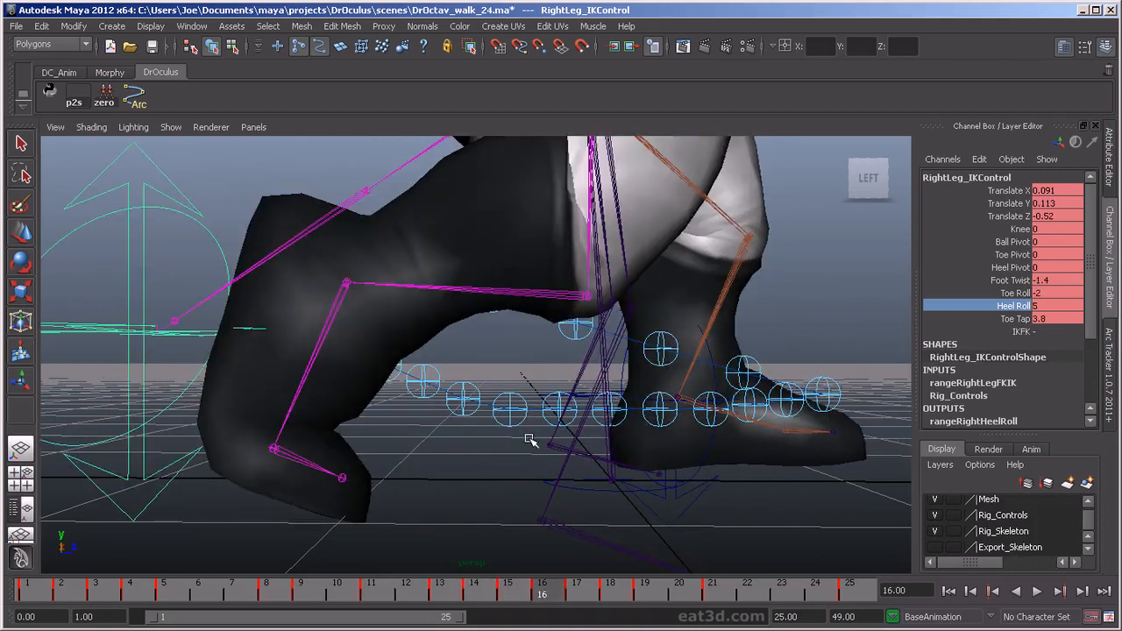
key(comma)
click(1022, 294)
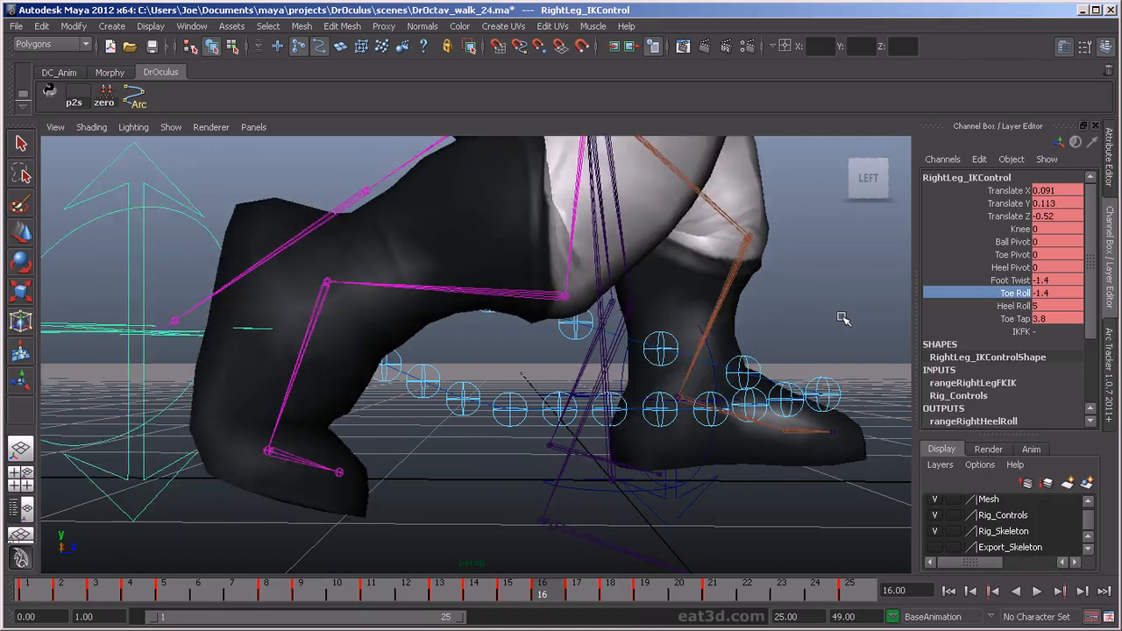
Flip between frame 16 and its neighbouring keys to check how the foot moves with the new toe roll.
key(period)
key(comma)
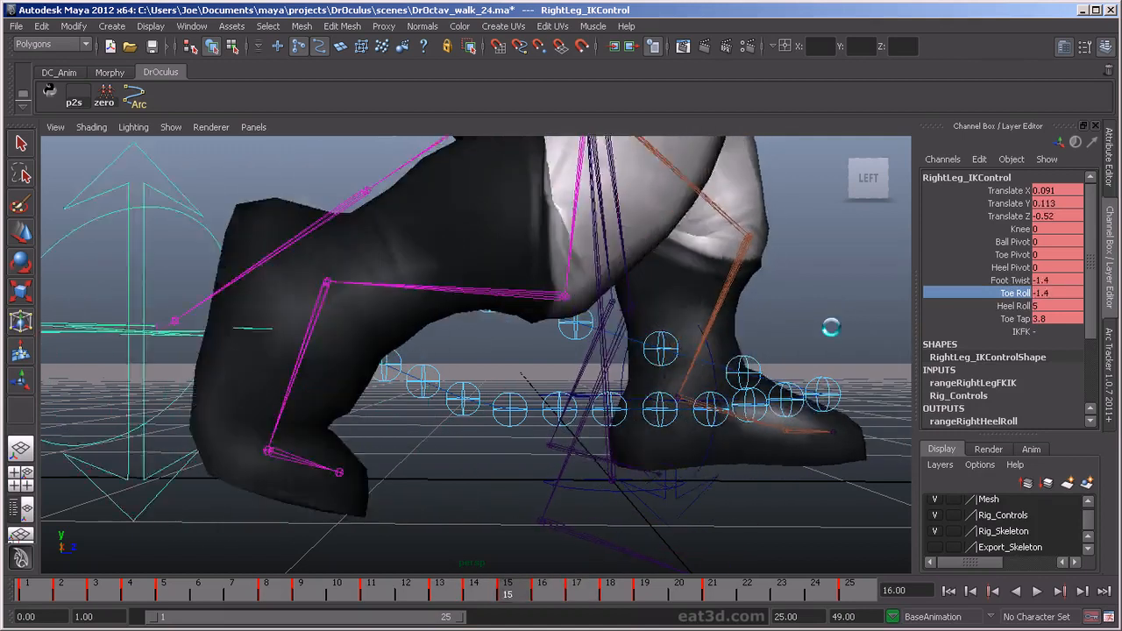
key(comma)
key(comma)
key(period)
key(period)
key(comma)
key(period)
key(comma)
key(period)
key(comma)
key(period)
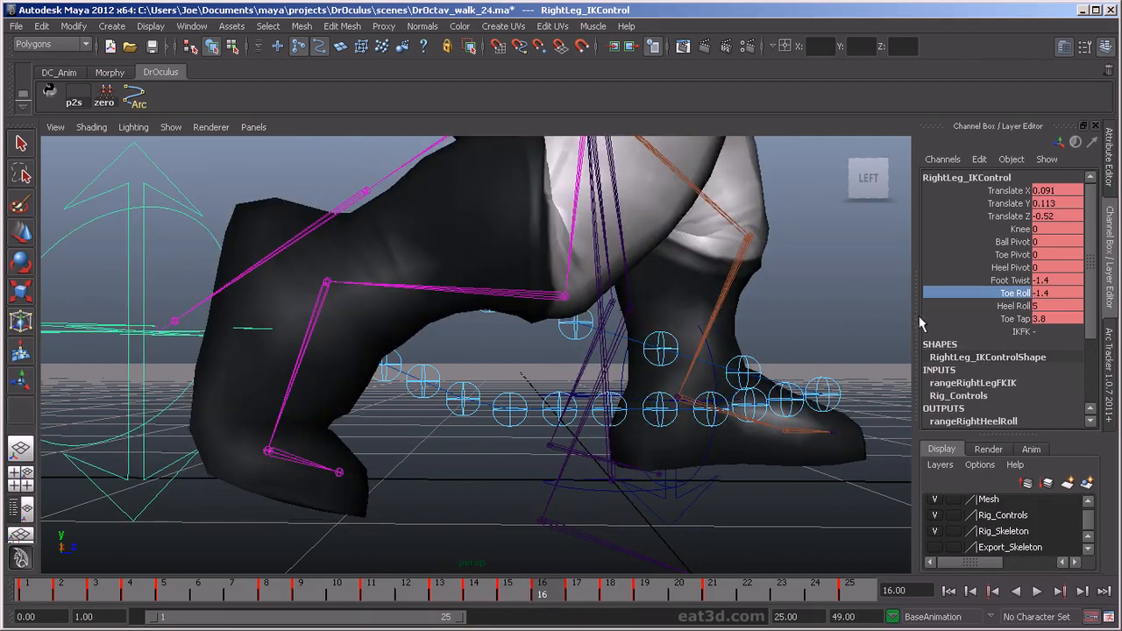
At frame 16, set the Heel Roll of RightLeg_IKControl to 4 and check the pose against the neighbouring keys.
click(1013, 305)
middle_drag(831, 293, 816, 288)
key(comma)
key(comma)
key(comma)
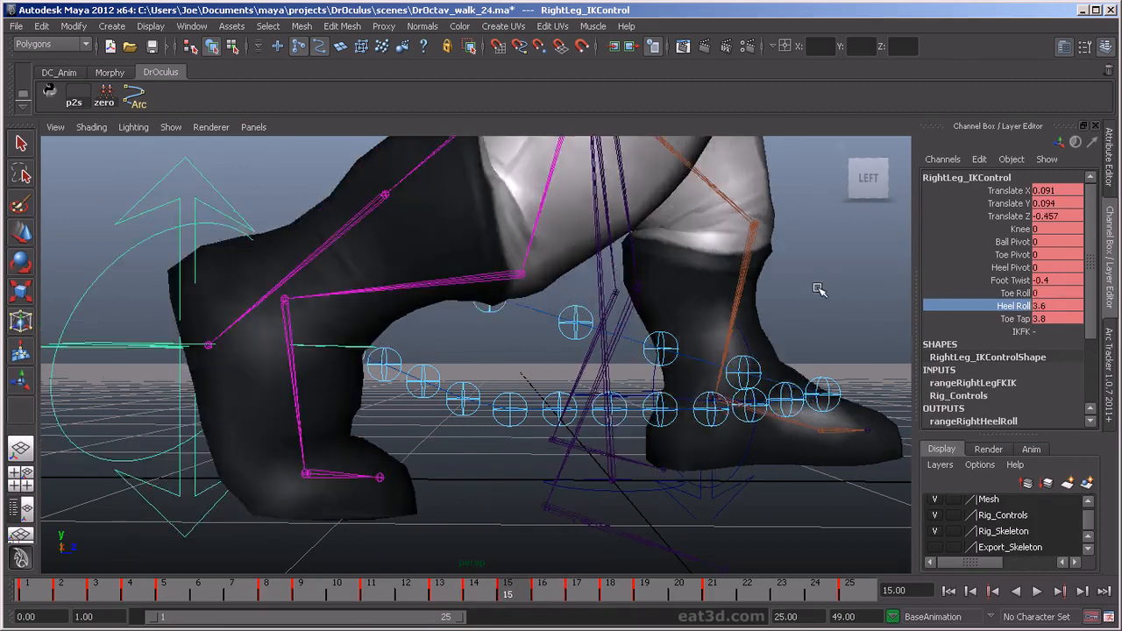
key(period)
key(period)
key(period)
key(period)
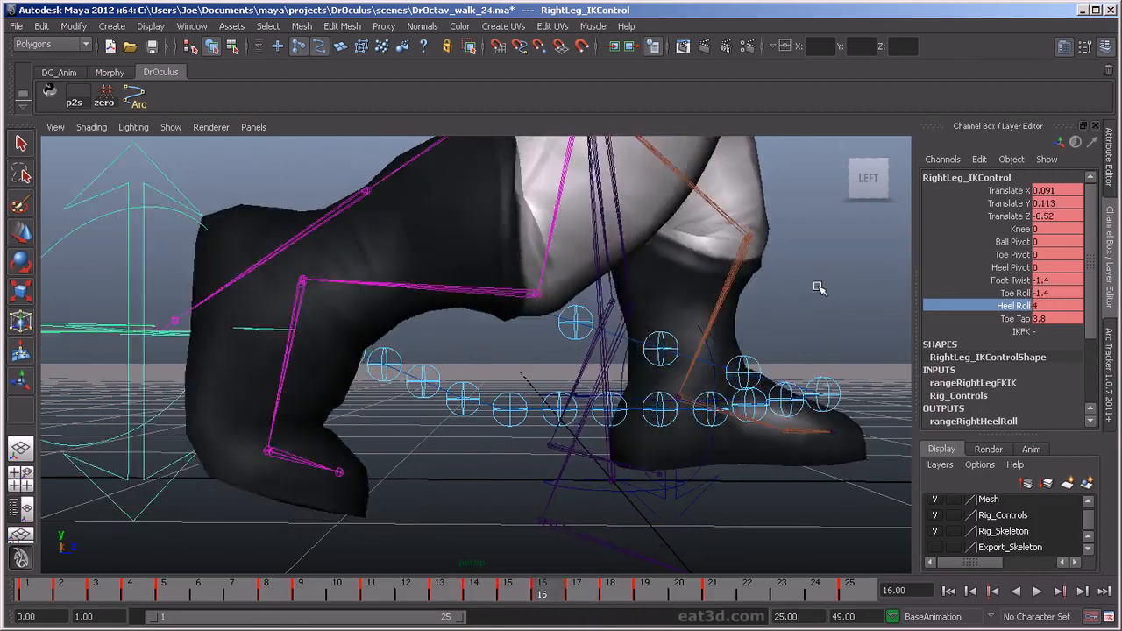
Step back and forth through the RightLeg_IKControl keys before frame 16 and on to frame 17 to examine the heel lift.
key(comma)
key(comma)
key(comma)
key(comma)
key(period)
key(period)
key(period)
key(period)
key(comma)
key(period)
key(comma)
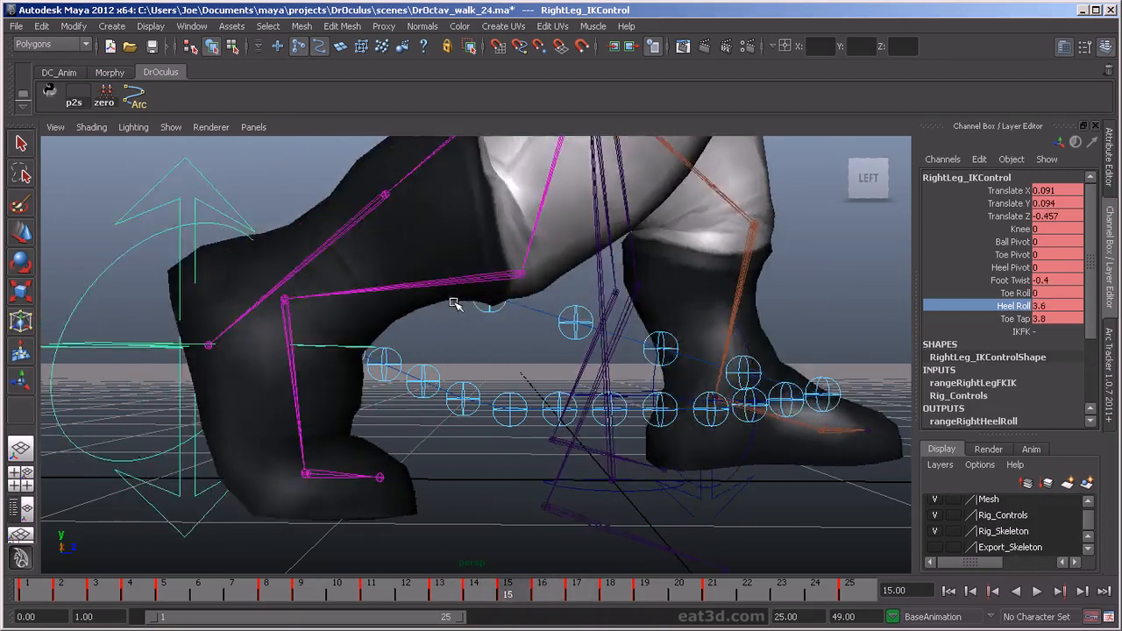
key(period)
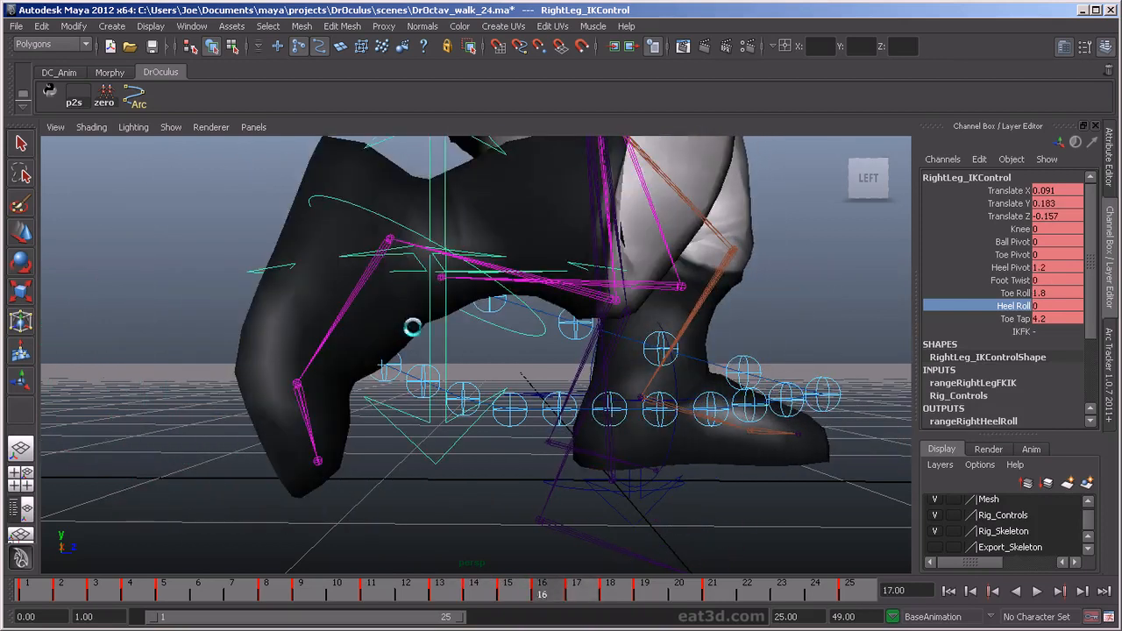
key(w)
click(435, 331)
key(z)
Flip repeatedly between the RightLeg_IKControl keys from frame 16 to 19 to examine how the foot leaves the ground.
key(comma)
key(period)
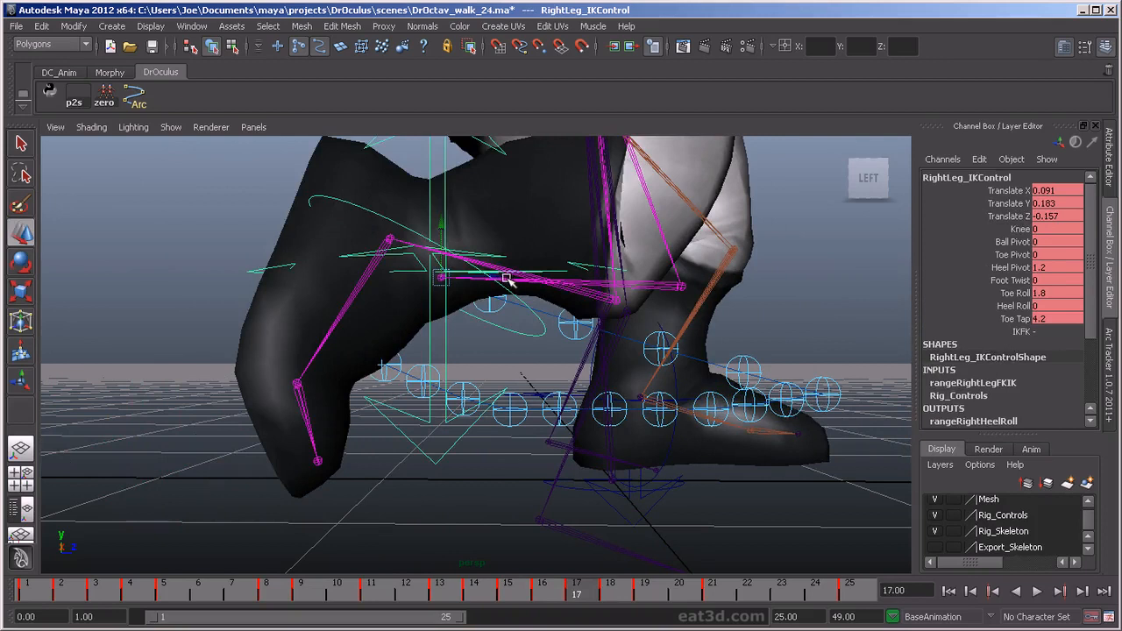
key(comma)
key(period)
key(comma)
key(period)
key(comma)
key(period)
key(comma)
key(comma)
key(period)
key(period)
key(period)
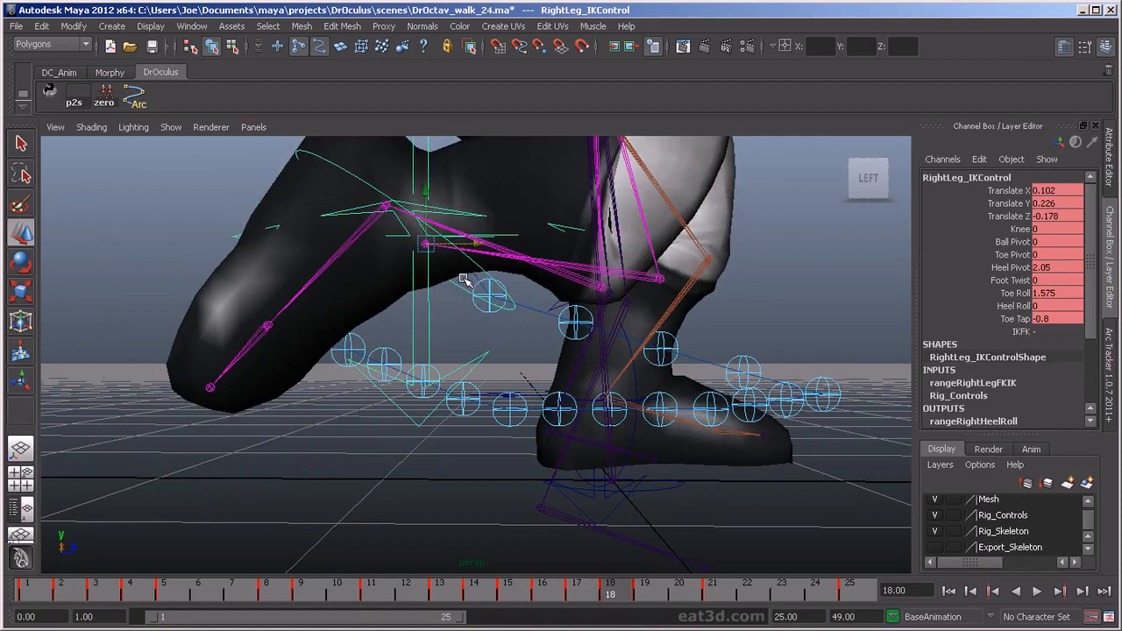
key(comma)
key(comma)
key(comma)
key(period)
key(period)
key(period)
key(period)
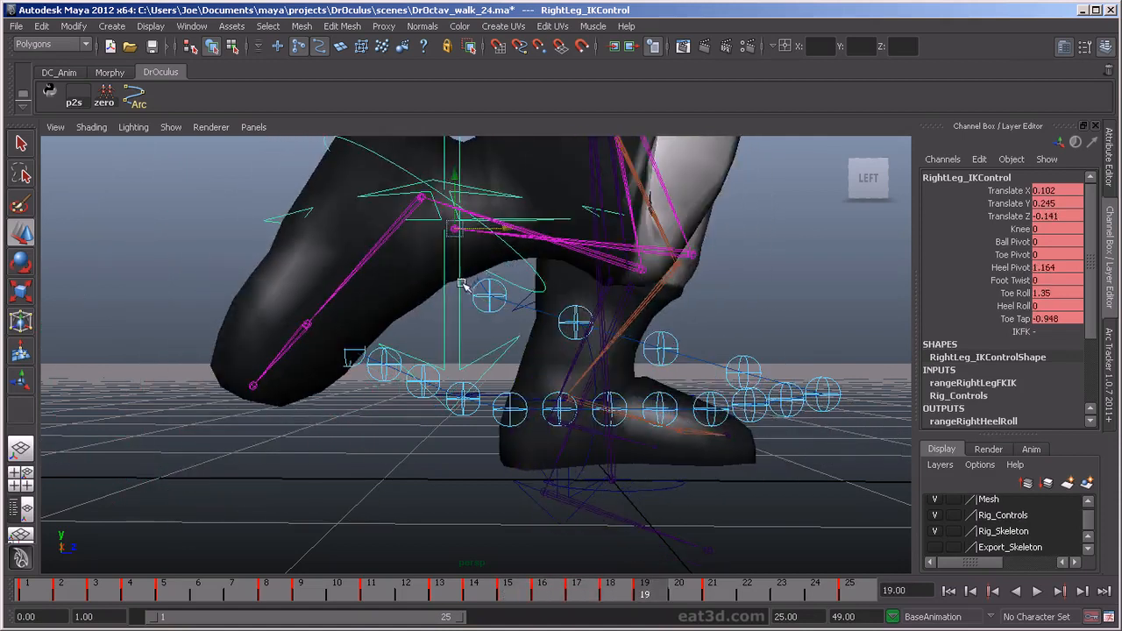
Run through the RightLeg_IKControl keys from frame 19 back past frame 14, ending on frame 14, to examine the whole foot lift.
key(comma)
key(comma)
key(comma)
key(comma)
key(comma)
key(comma)
key(comma)
key(comma)
key(period)
key(period)
key(period)
key(period)
key(period)
key(period)
key(comma)
key(comma)
key(comma)
key(comma)
key(comma)
key(comma)
key(period)
key(period)
key(period)
key(period)
middle_drag(457, 286, 331, 321)
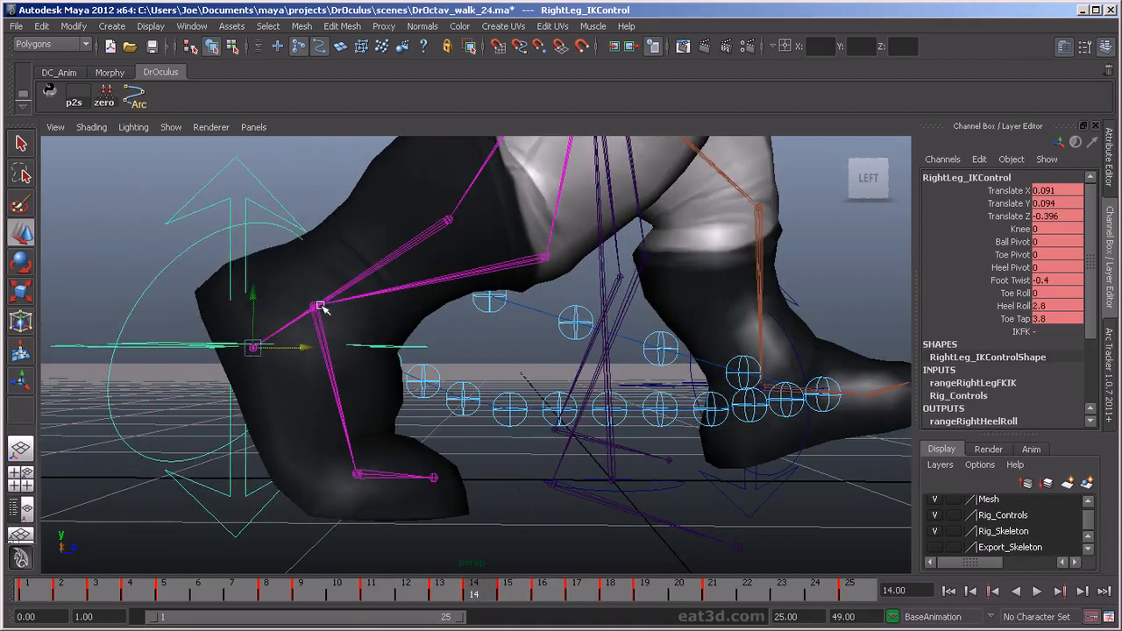
Select the rigRightAnkle joint and scrub from frame 14 to 16 to compare its position.
click(316, 305)
click(292, 298)
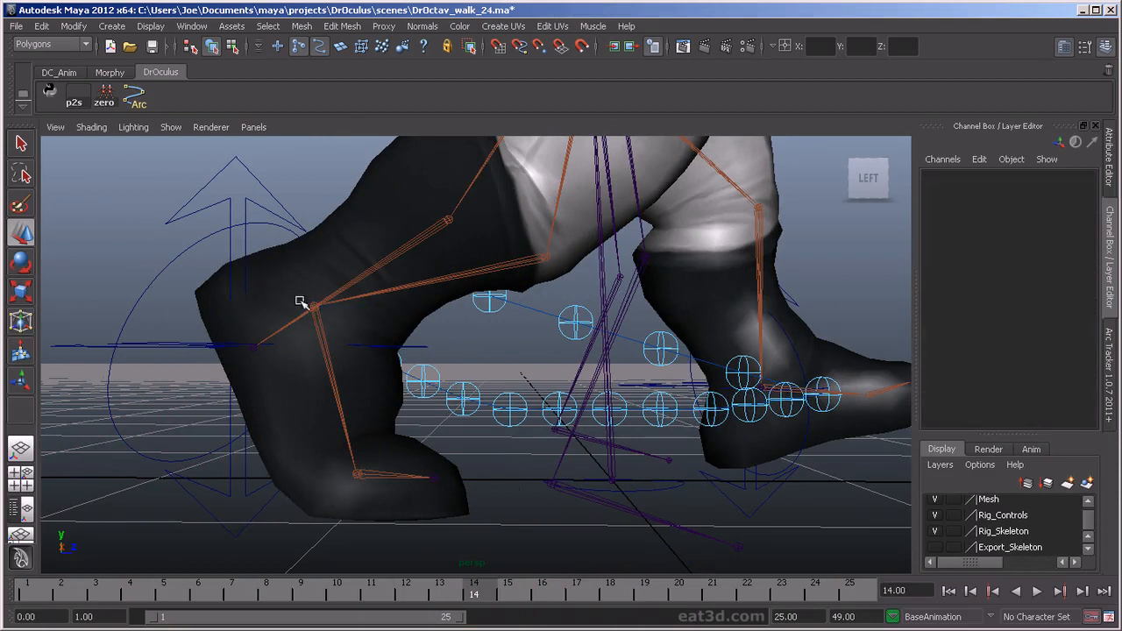
click(313, 306)
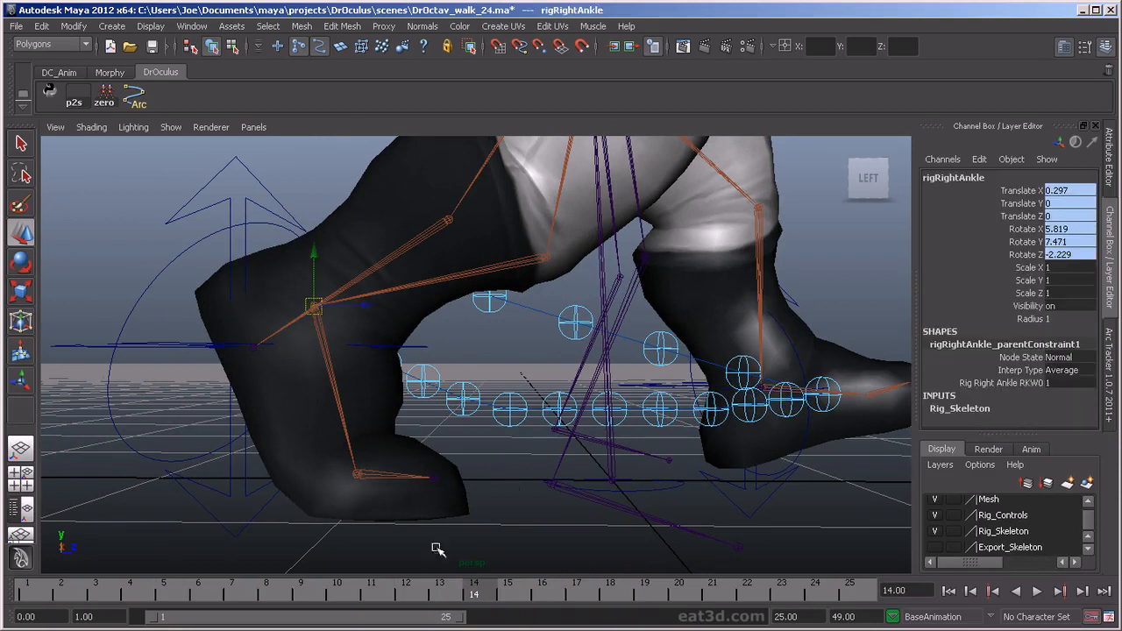
drag(484, 596, 541, 596)
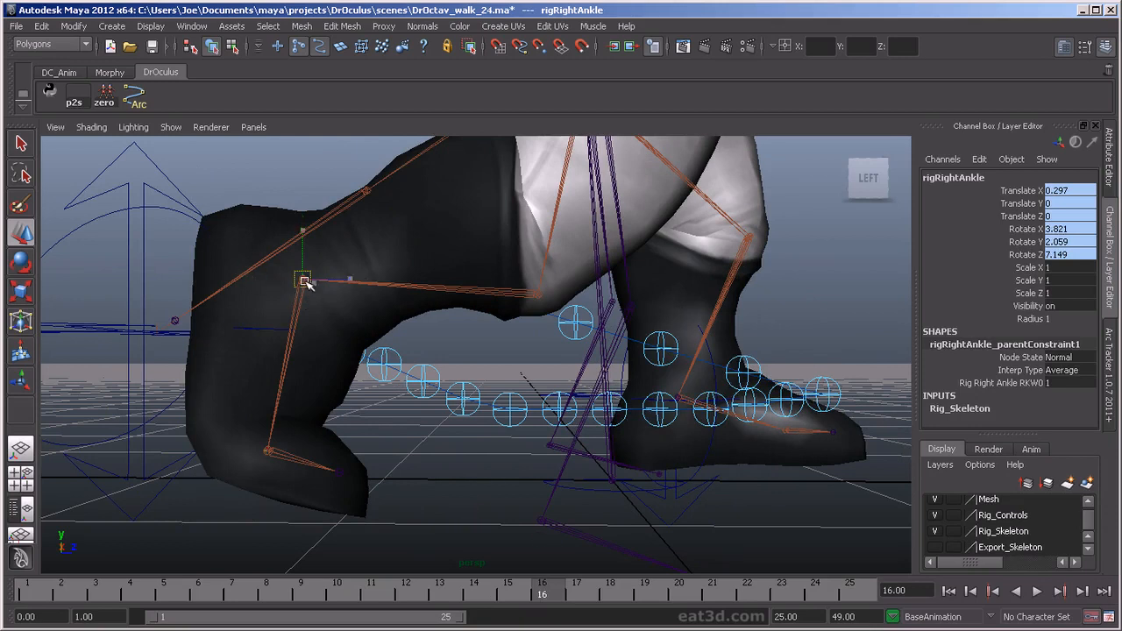
click(177, 213)
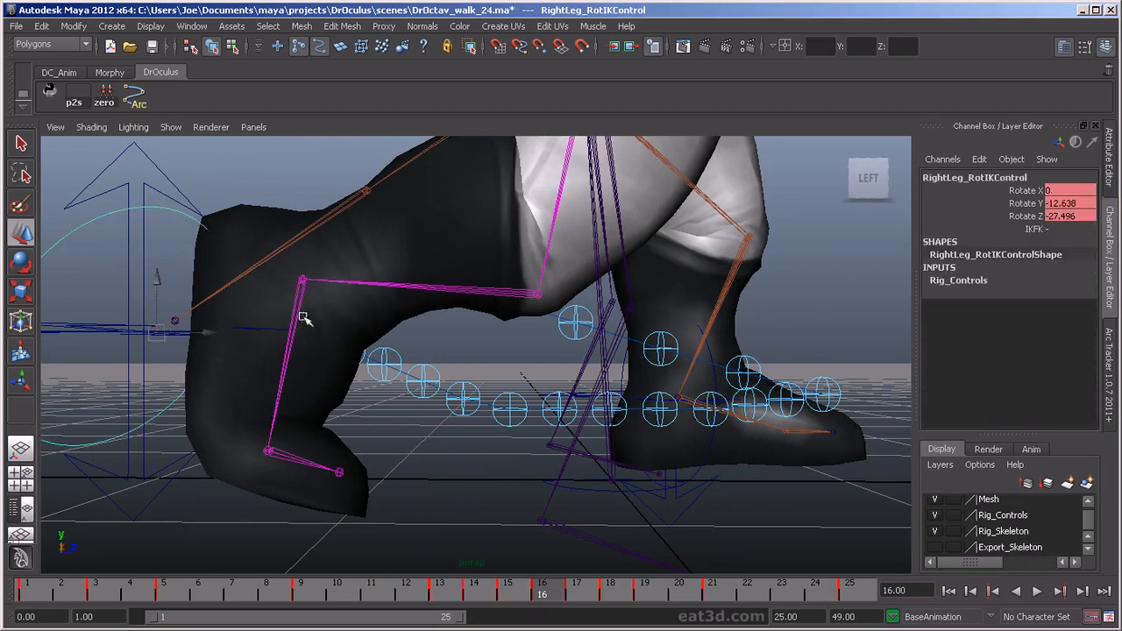
click(304, 277)
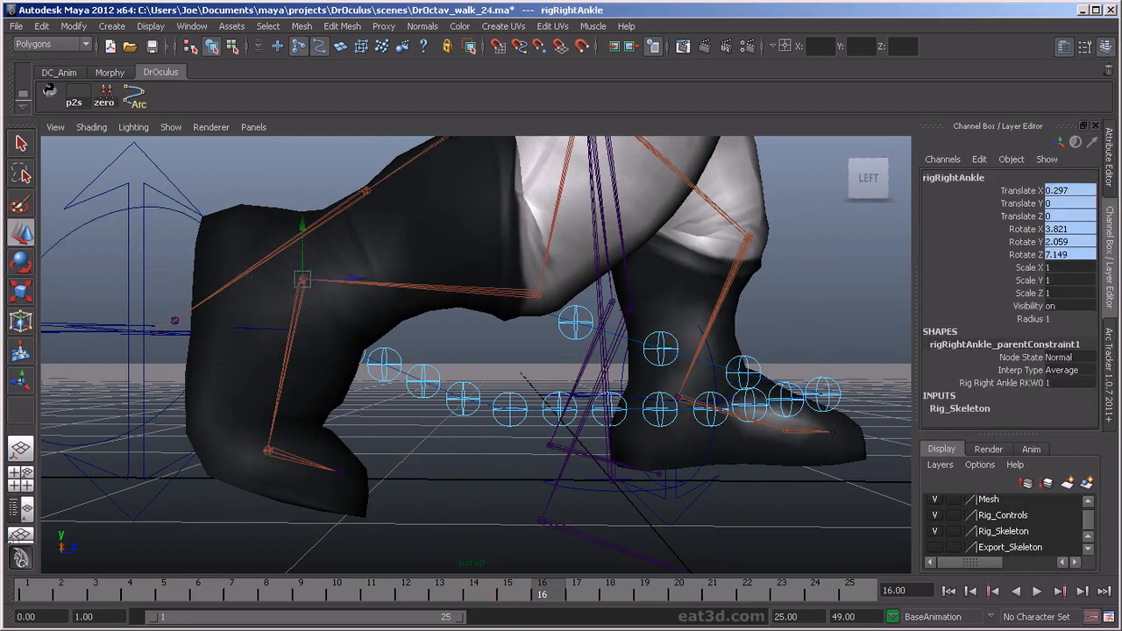
Step frame by frame back and forth between about frames 13 and 18 to examine the spacing of rigRightAnkle along its arc.
key(alt+comma)
key(alt+comma)
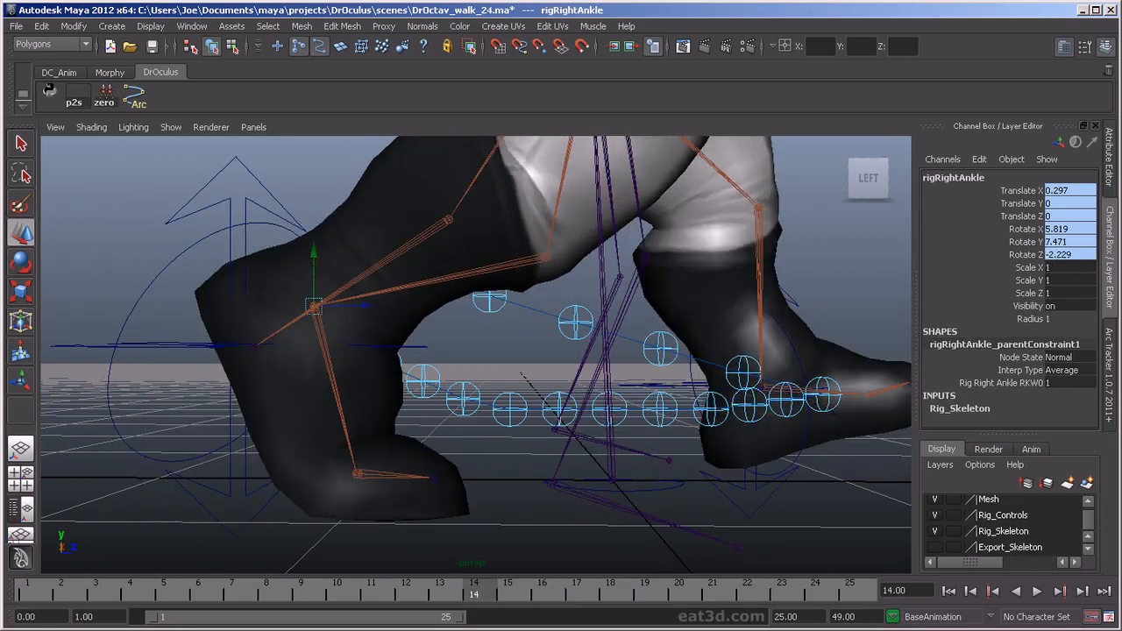
key(alt+period)
key(alt+period)
key(alt+period)
key(alt+comma)
key(alt+comma)
key(alt+comma)
key(alt+comma)
key(alt+comma)
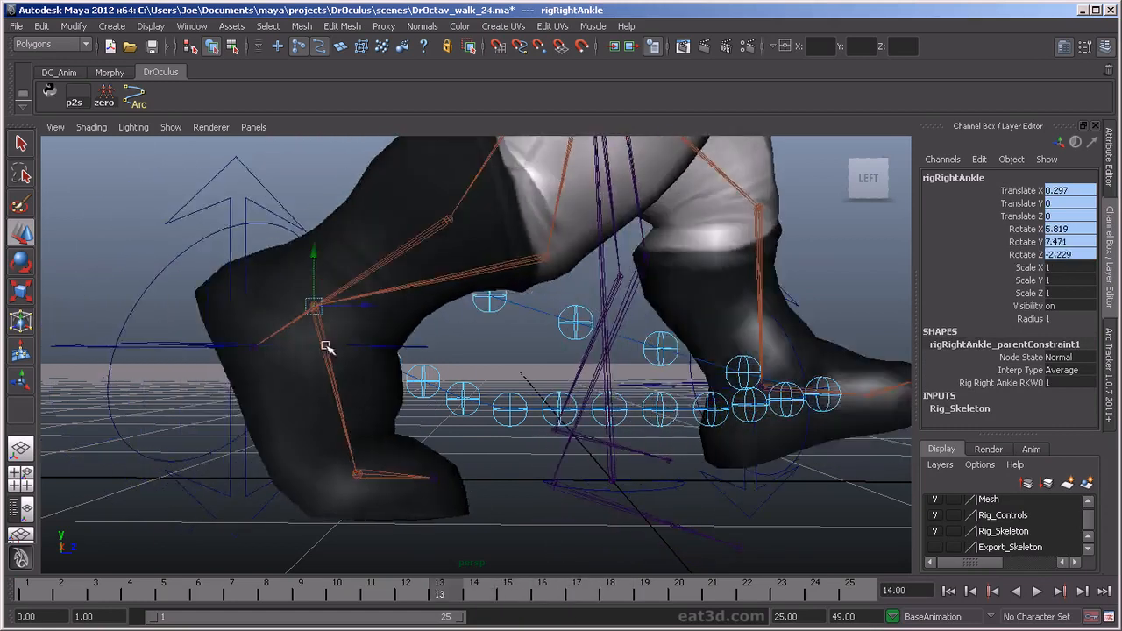
key(alt+period)
key(alt+period)
key(alt+period)
key(alt+period)
key(alt+period)
key(alt+period)
key(alt+comma)
key(alt+comma)
key(alt+comma)
key(alt+comma)
key(alt+comma)
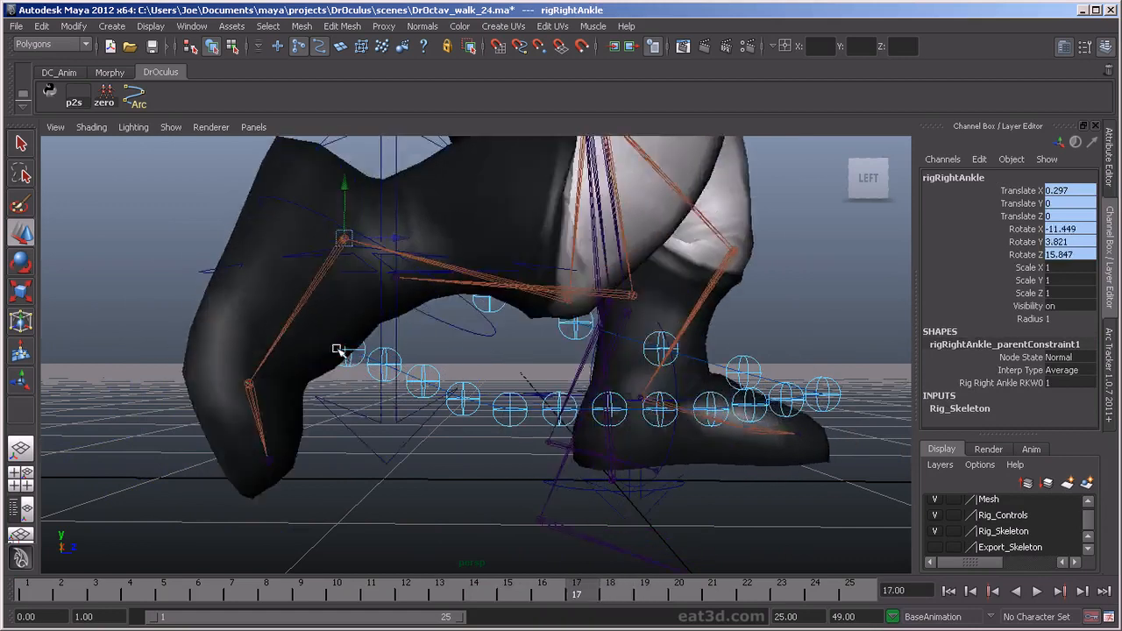
key(alt+period)
key(alt+period)
key(alt+period)
key(alt+period)
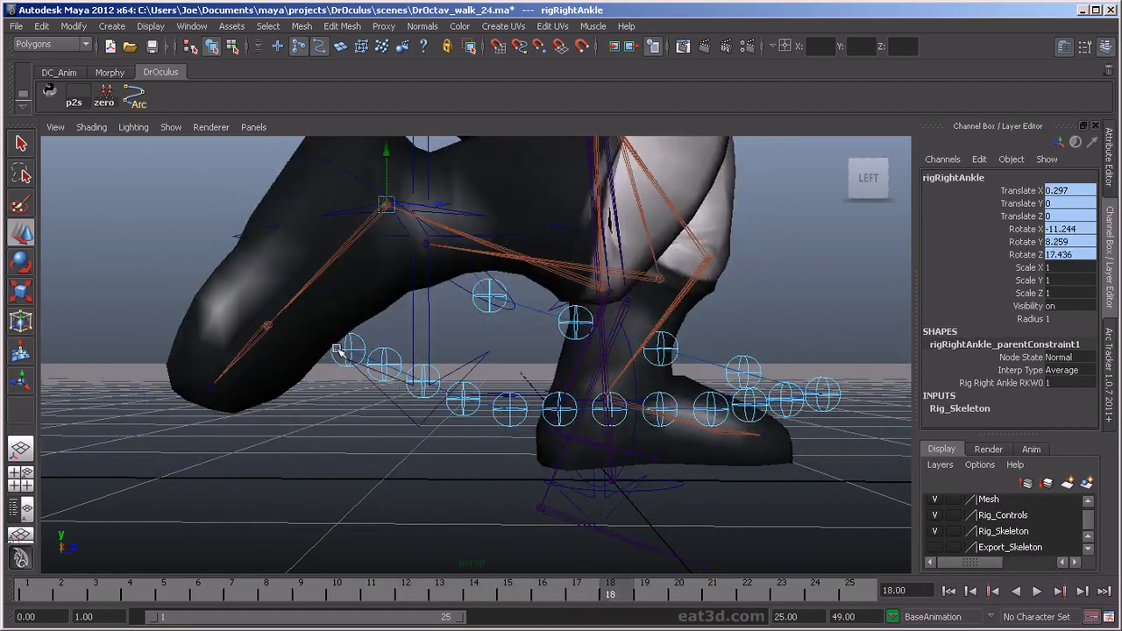
key(alt+comma)
key(alt+comma)
key(alt+comma)
key(alt+comma)
key(alt+comma)
key(alt+period)
key(alt+period)
key(alt+period)
key(alt+period)
key(alt+comma)
key(alt+comma)
key(alt+period)
key(alt+period)
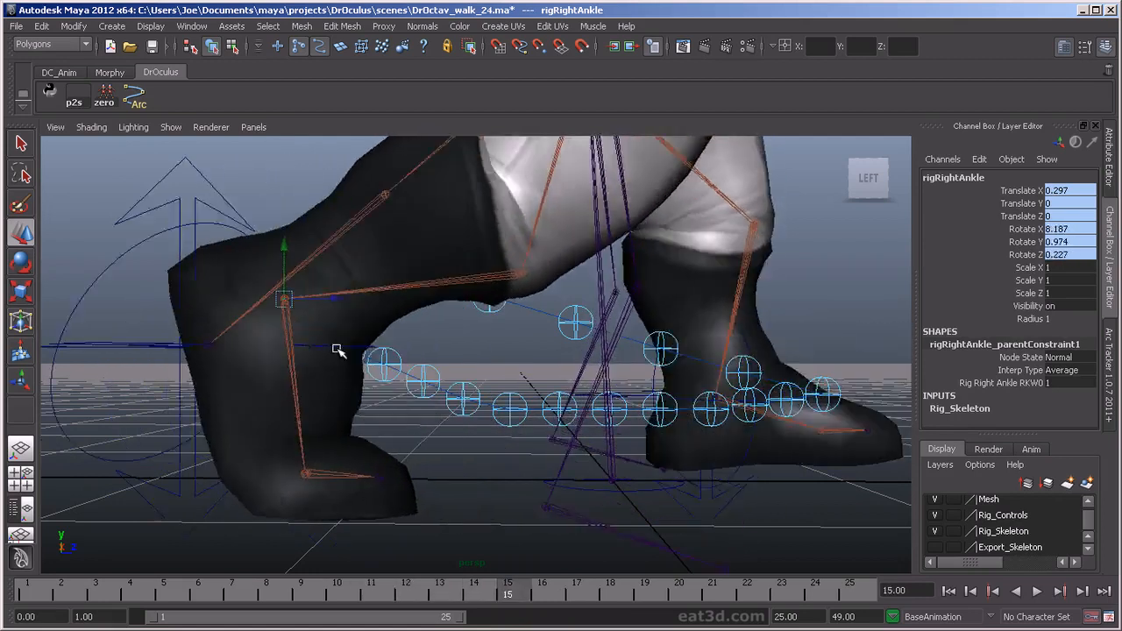
Step repeatedly between frames 12 and 18 to follow rigRightAnkle from the heel lift into the swing.
key(alt+comma)
key(alt+comma)
key(alt+comma)
key(alt+comma)
key(alt+comma)
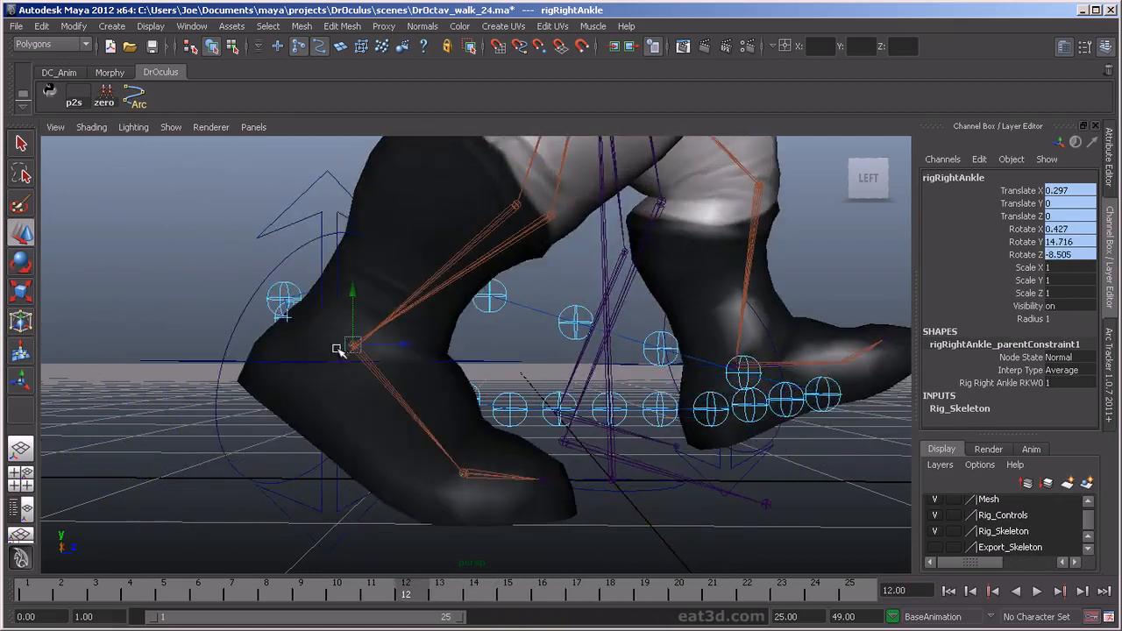
key(alt+period)
key(alt+period)
key(alt+period)
key(alt+period)
key(alt+period)
key(alt+comma)
key(alt+comma)
key(alt+comma)
key(alt+comma)
key(alt+comma)
key(alt+comma)
key(alt+period)
key(alt+period)
key(alt+period)
key(alt+period)
key(alt+period)
key(alt+period)
key(alt+comma)
key(alt+comma)
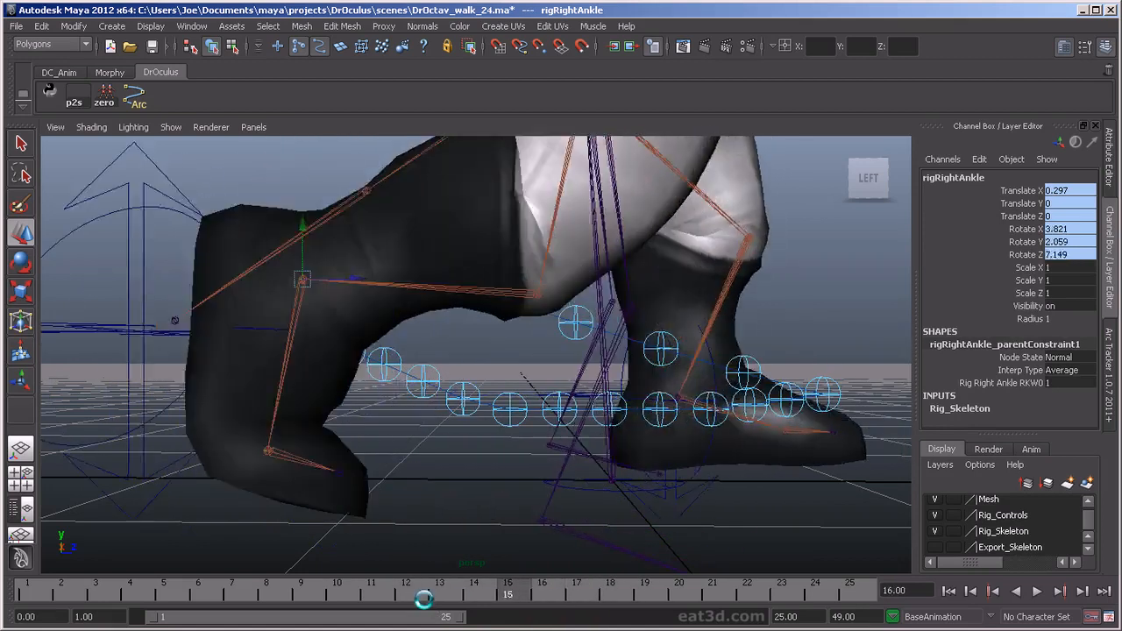
key(alt+comma)
key(alt+comma)
key(alt+comma)
key(alt+comma)
key(alt+period)
key(alt+period)
key(alt+period)
key(alt+period)
key(alt+period)
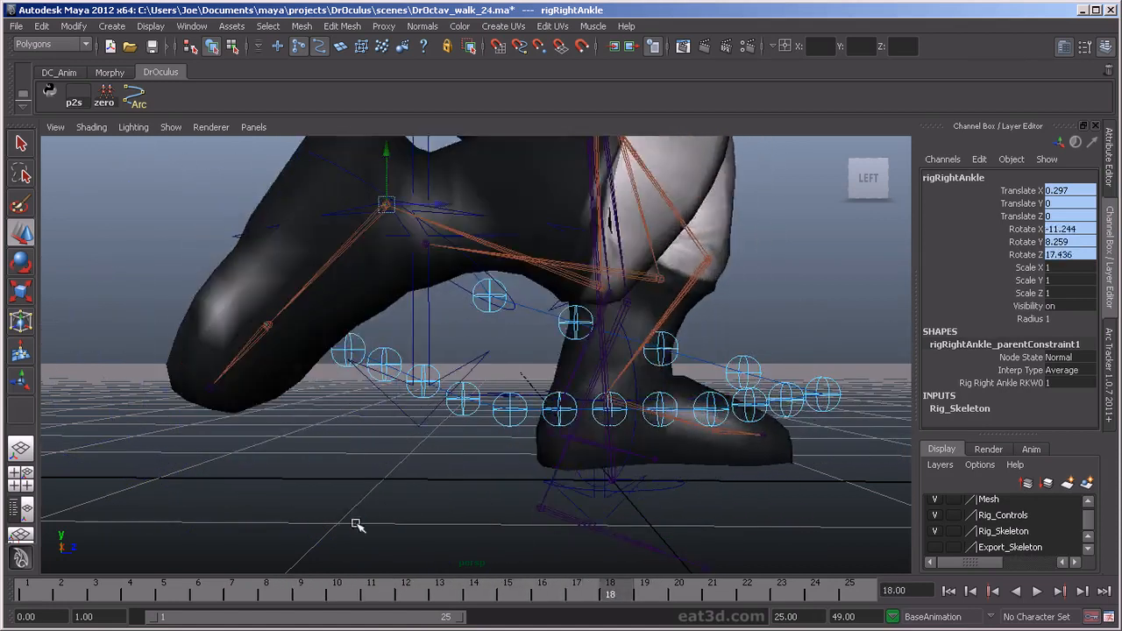
Recreate the Arc Tracker trail for rigRightAnkle and scrub the timeline to frame 13 to review the arc.
click(1109, 385)
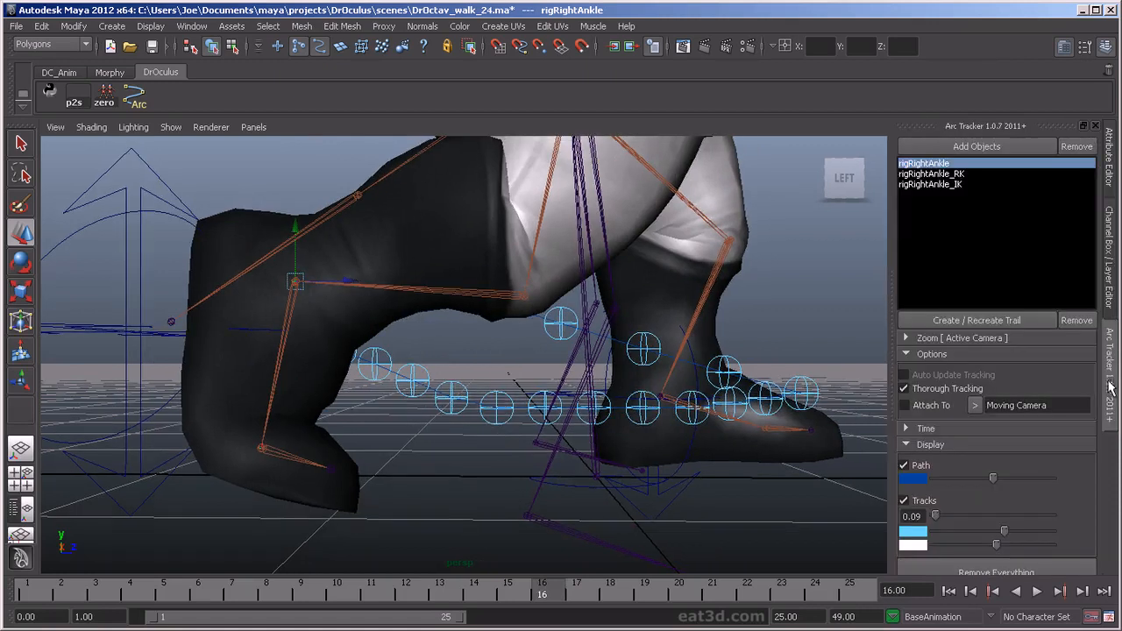
click(1011, 322)
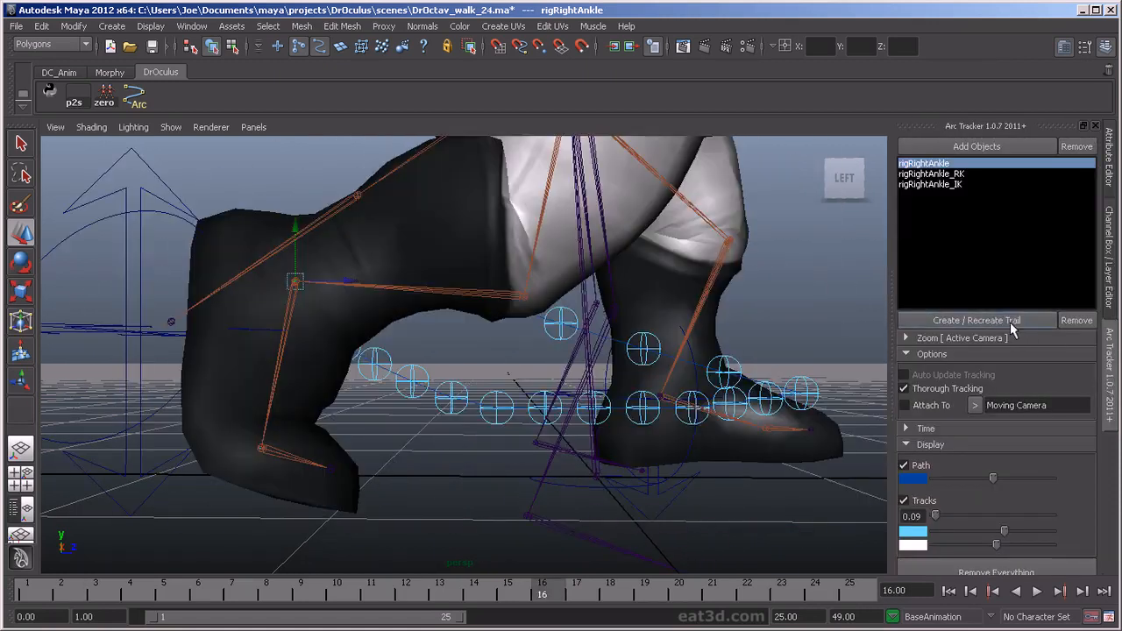
drag(50, 596, 440, 596)
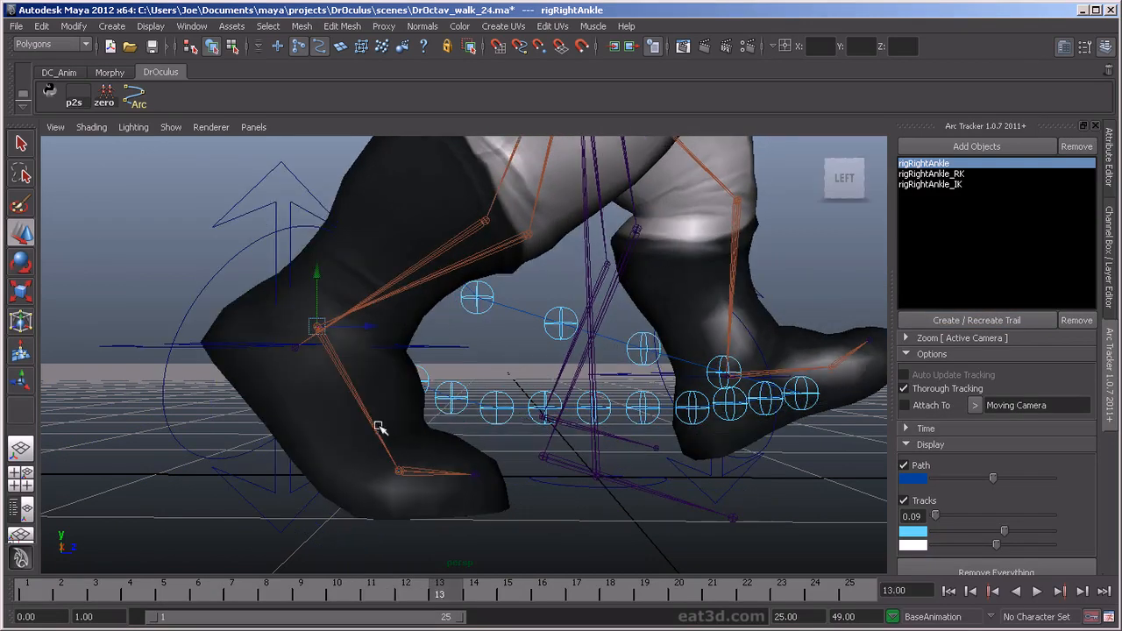
Set the Heel Roll of RightLeg_IKControl to 1 at frame 13, and compare the surrounding keys back to frame 9.
click(270, 172)
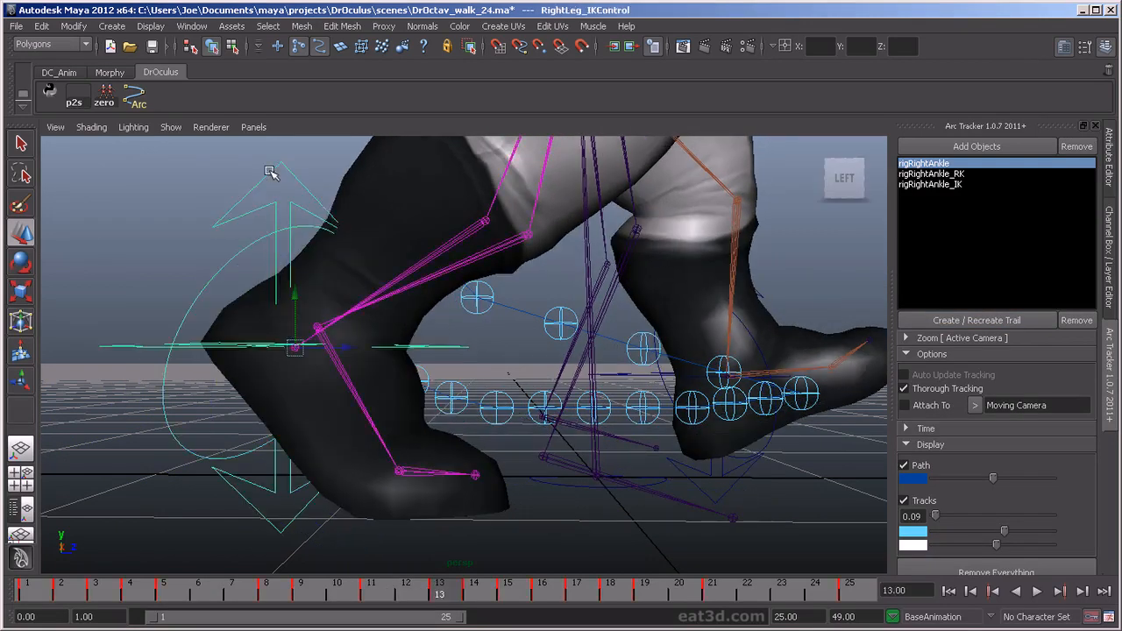
key(comma)
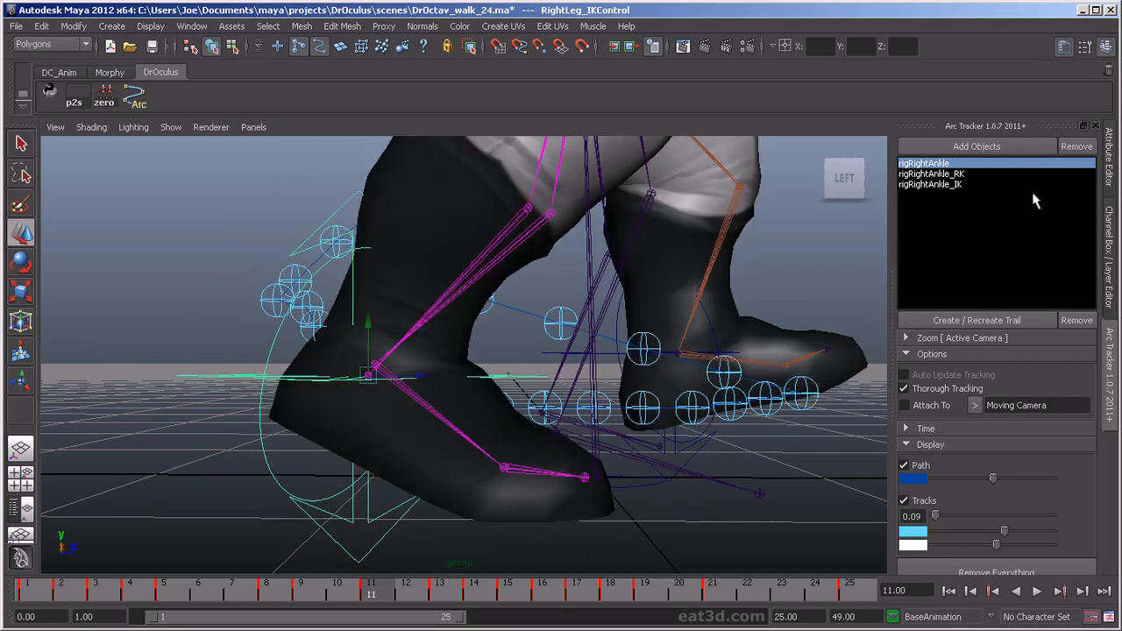
click(1109, 255)
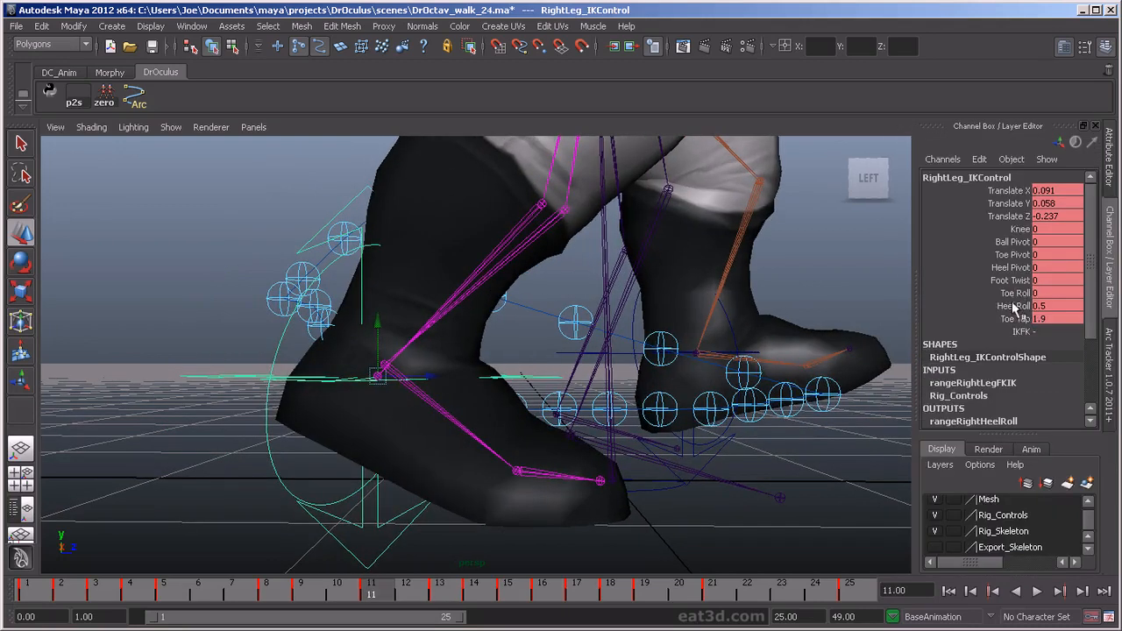
click(1014, 305)
key(period)
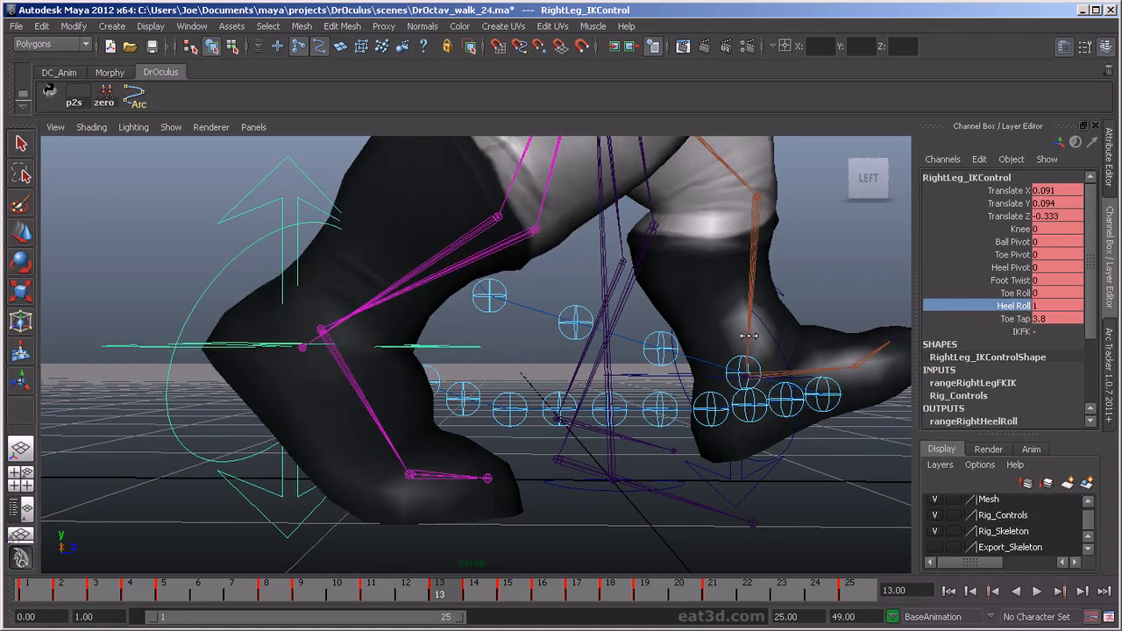
key(comma)
key(period)
key(comma)
key(comma)
key(comma)
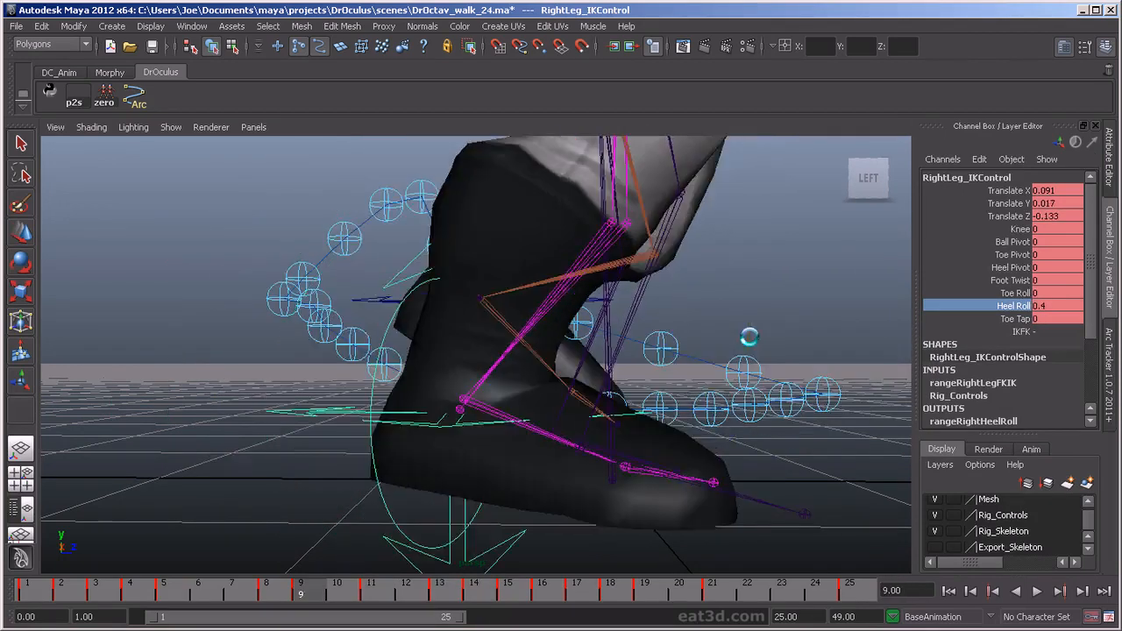
Step back and forth between about frames 9 and 16 to examine how the right heel peels off the ground.
key(period)
key(period)
key(period)
key(period)
key(comma)
key(comma)
key(comma)
key(comma)
key(comma)
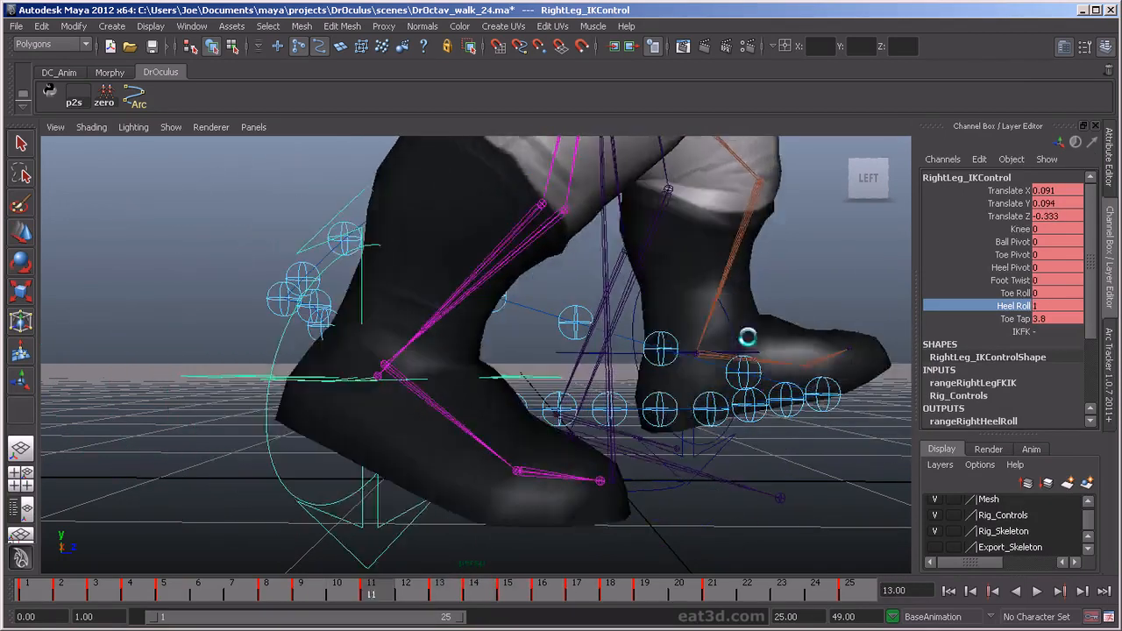
key(period)
key(period)
key(period)
key(period)
key(period)
key(comma)
key(comma)
key(comma)
key(comma)
key(period)
key(period)
key(period)
key(period)
key(period)
key(comma)
key(comma)
key(comma)
key(comma)
key(comma)
key(period)
key(period)
key(period)
key(period)
key(period)
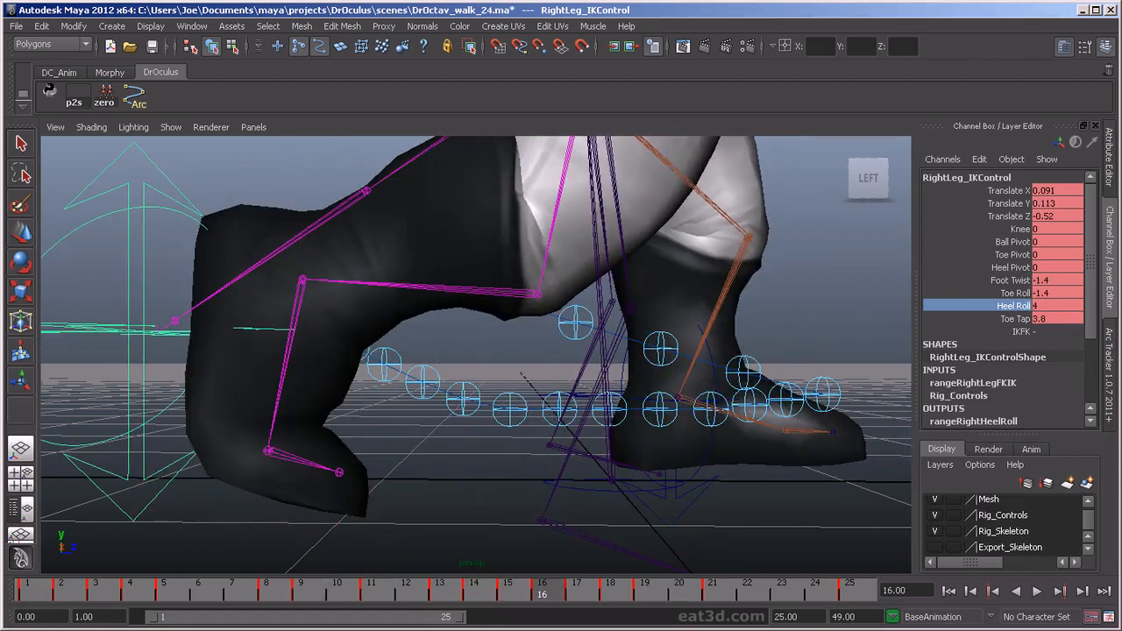
Recreate the Arc Tracker trail for rigRightAnkle and step through the cycle frame by frame to review the ankle spacing.
click(1109, 378)
click(1032, 322)
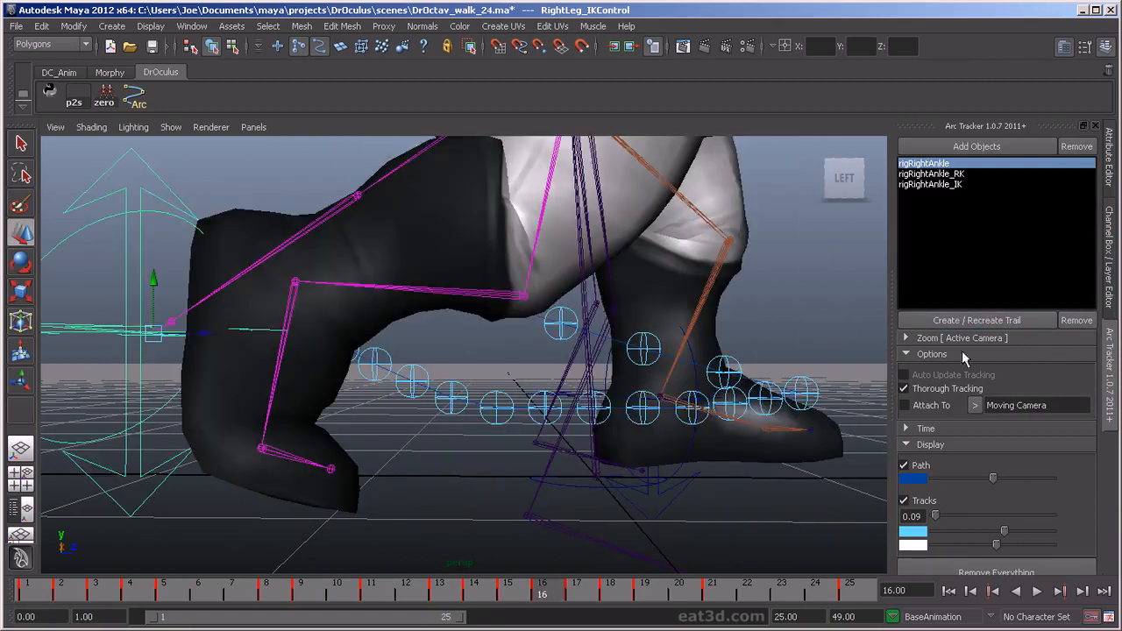
key(period)
key(period)
key(period)
key(period)
key(period)
key(period)
key(period)
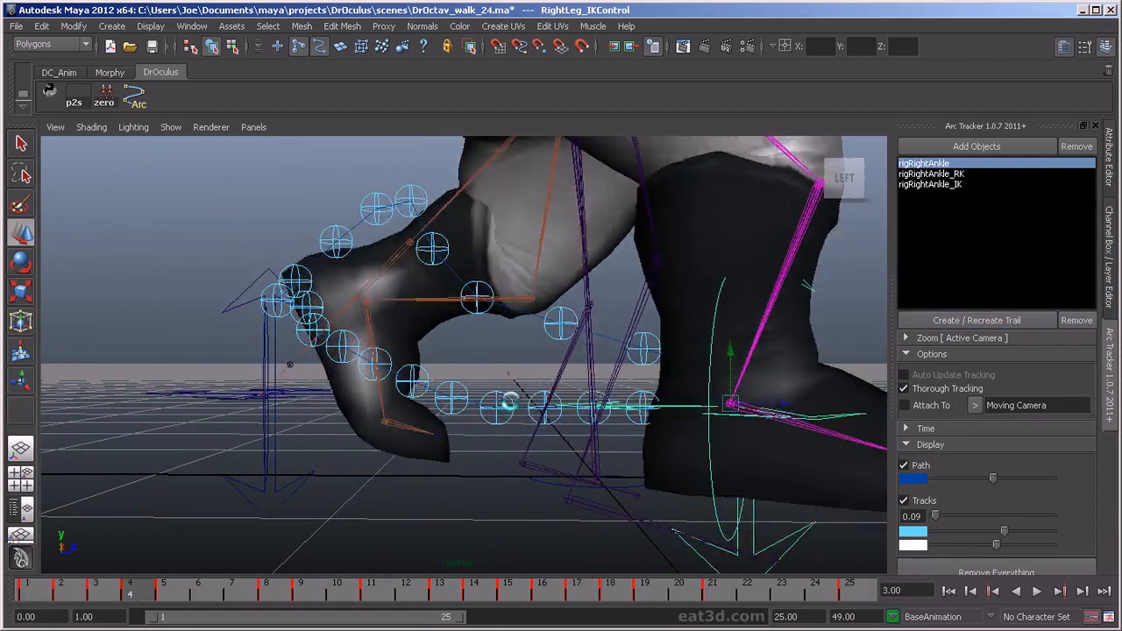
key(period)
key(period)
key(period)
key(period)
key(period)
key(period)
key(period)
key(period)
key(period)
key(comma)
key(comma)
key(comma)
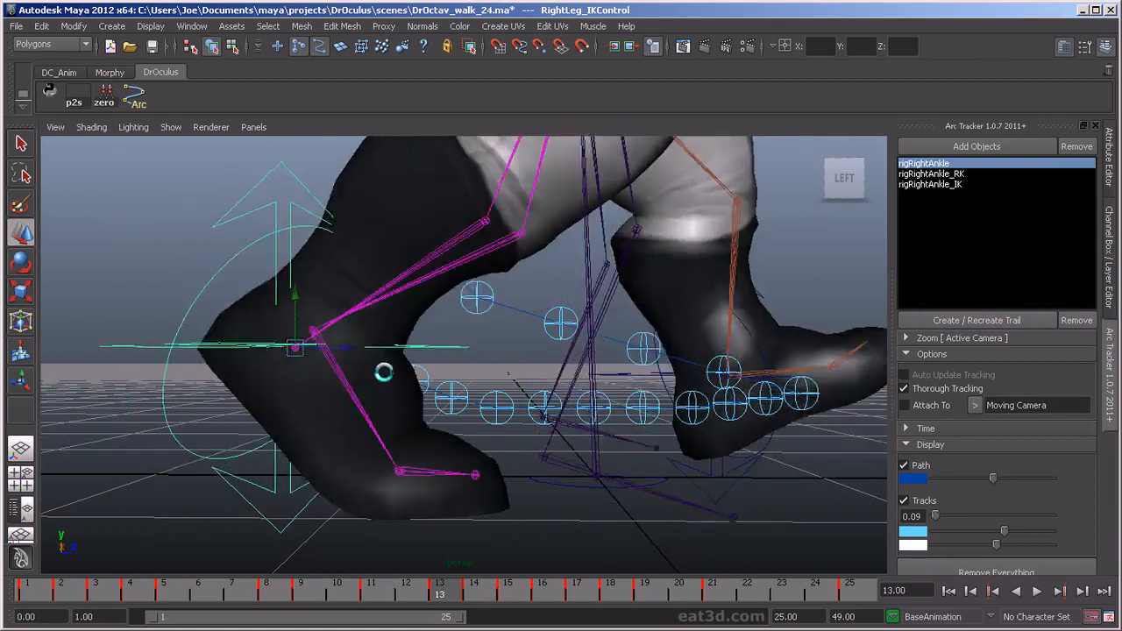
key(comma)
key(comma)
key(comma)
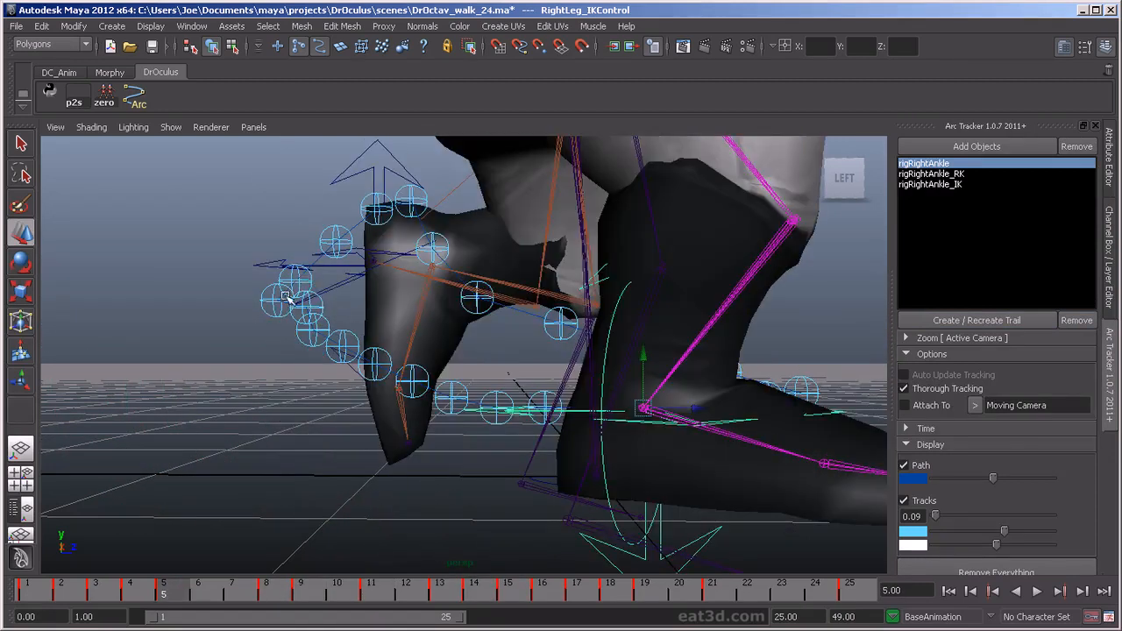
Set the Heel Roll of RightLeg_IKControl to 4.8 at frame 15 and 5 at frame 16, and play back the change.
mouse_move(176, 594)
mouse_down()
mouse_move(553, 593)
mouse_move(311, 594)
mouse_move(541, 594)
mouse_move(507, 594)
mouse_up()
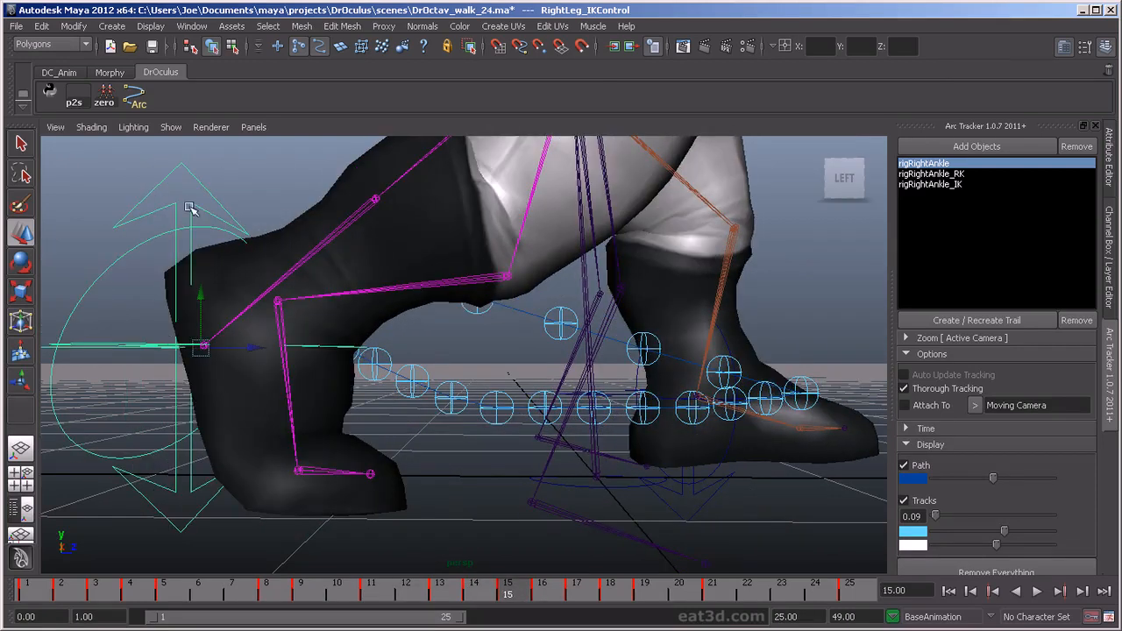
click(1106, 256)
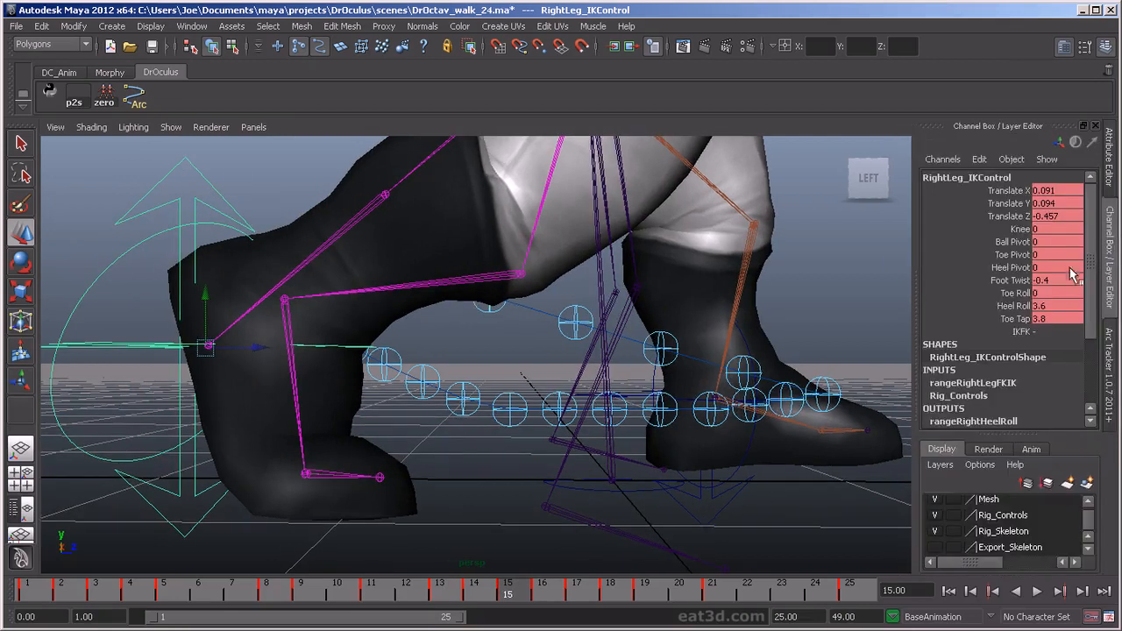
click(1008, 306)
middle_drag(699, 289, 708, 291)
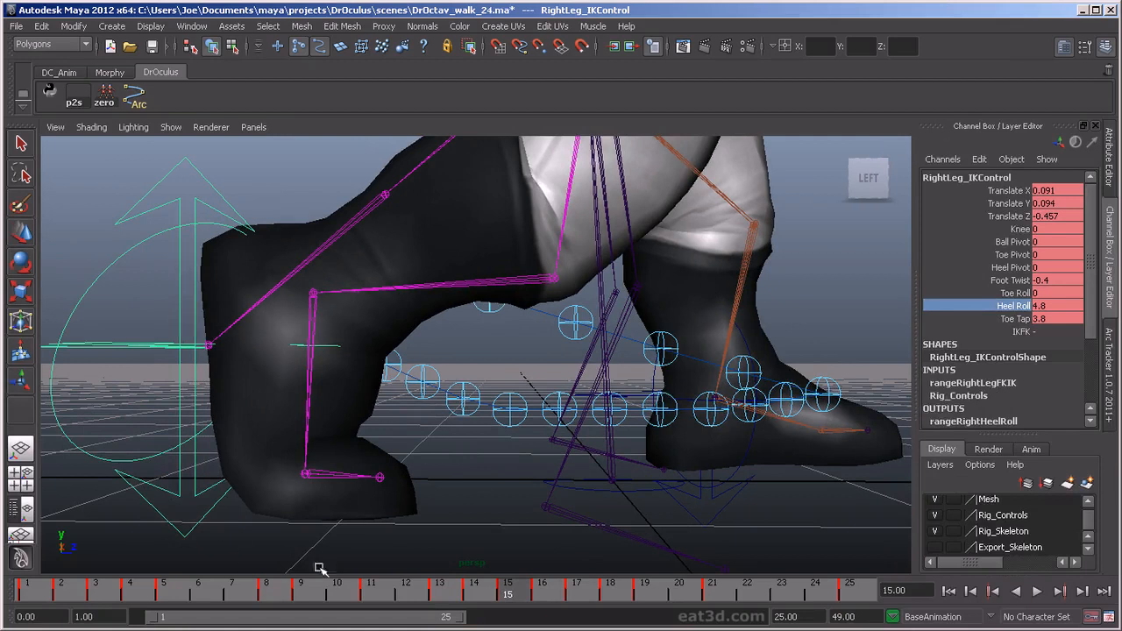
drag(497, 598, 541, 625)
middle_drag(512, 443, 518, 442)
key(alt+v)
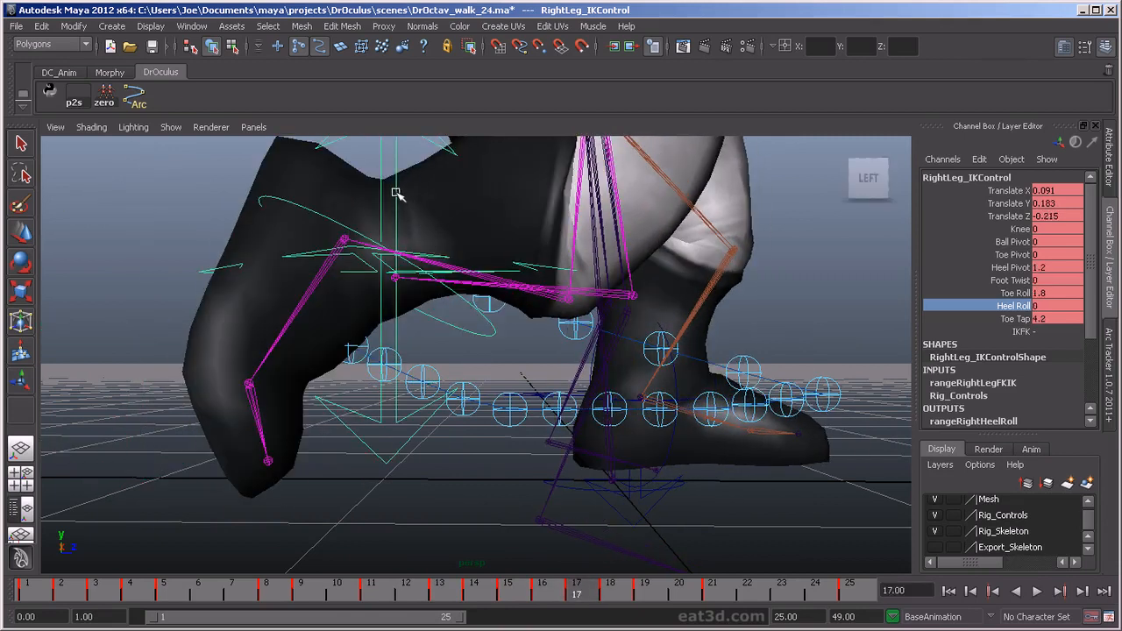
Lower RightLeg_IKControl at frame 17 to a Translate Y of 0.165.
key(w)
drag(398, 228, 400, 243)
alt+drag(348, 308, 353, 303)
drag(399, 231, 399, 229)
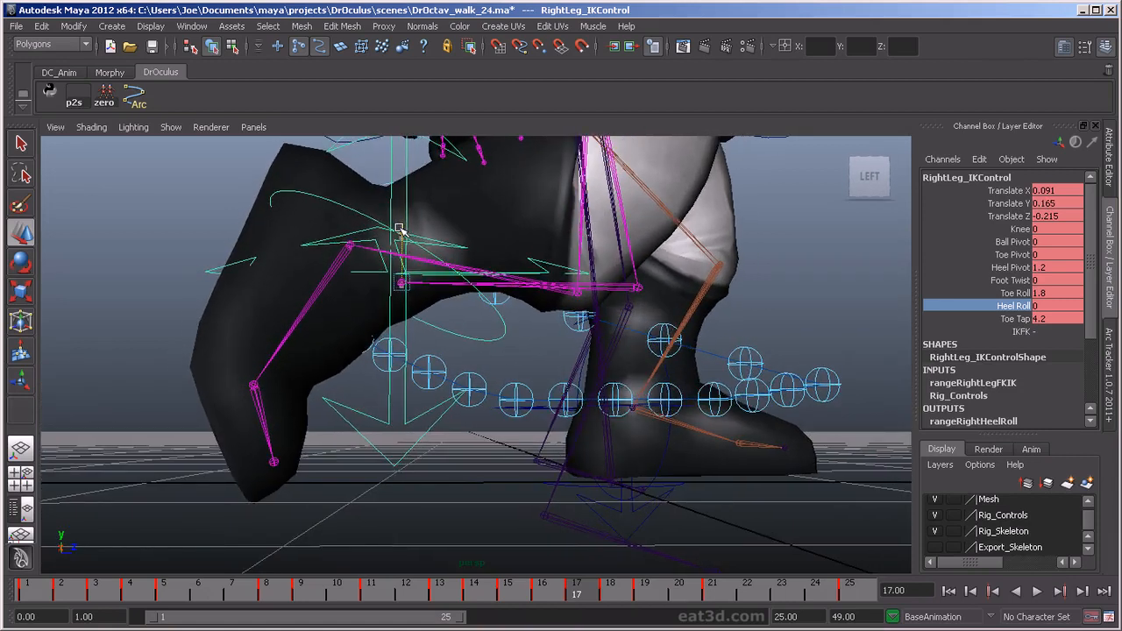
Step back and forth through the keys around frame 17 to check the transition from heel lift into the swing.
key(alt+comma)
key(alt+period)
key(alt+comma)
key(alt+comma)
key(alt+comma)
key(alt+period)
key(alt+period)
key(alt+period)
key(alt+period)
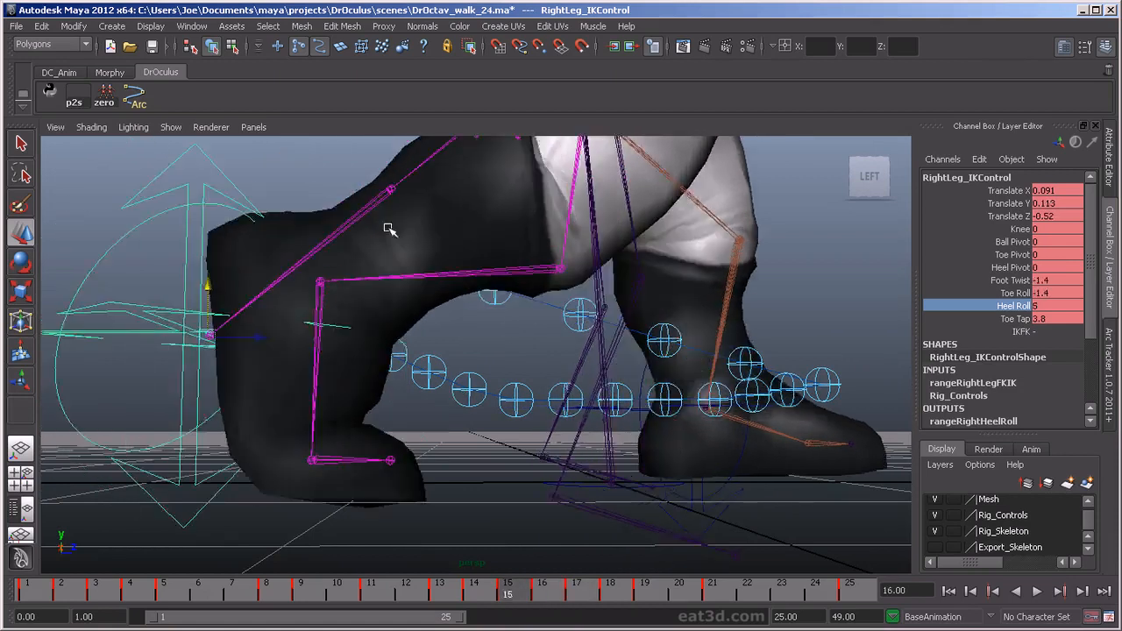
Recreate the rigRightAnkle trail and scrub through the whole cycle to frame 23 to review the new arc.
click(1109, 366)
click(1038, 323)
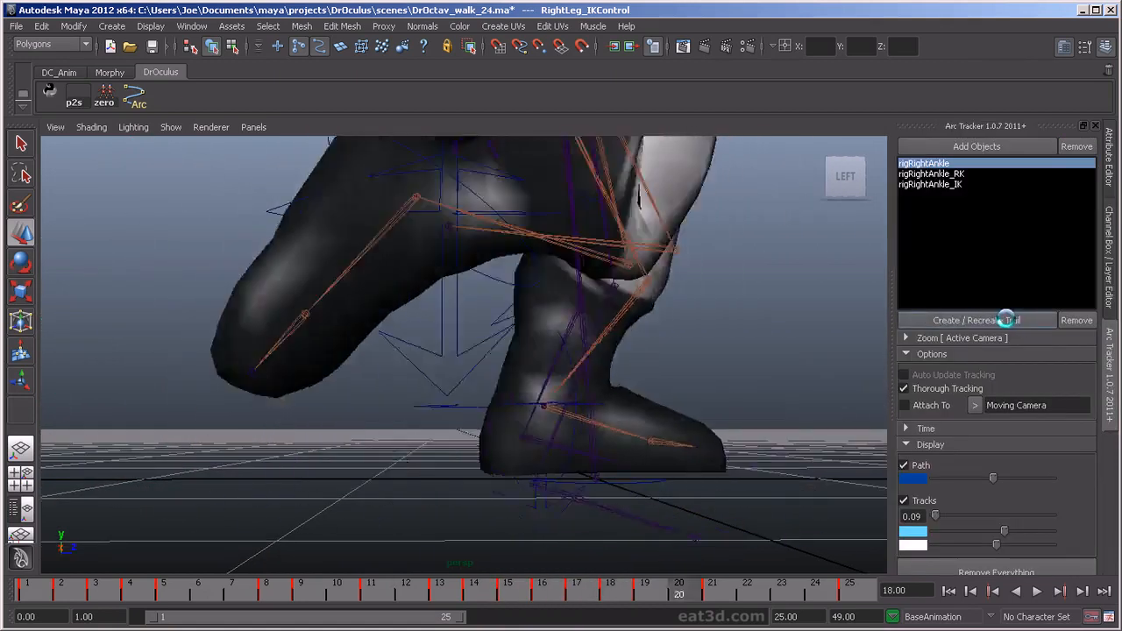
drag(31, 596, 781, 624)
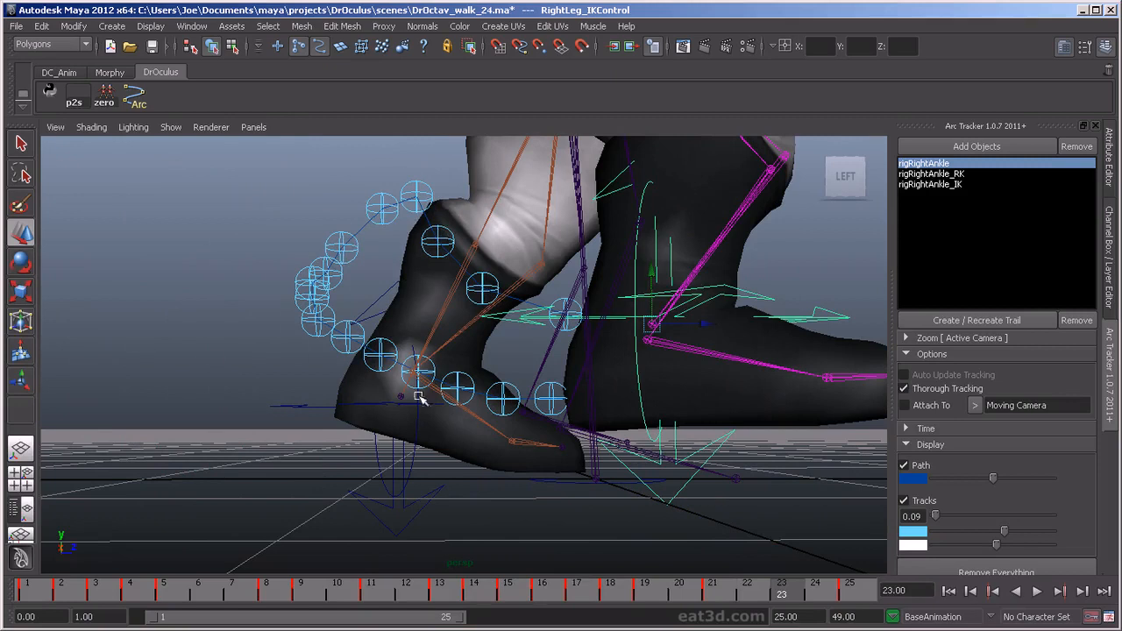
Raise RightLeg_IKControl slightly at frame 20 to lift the foot's passing position.
drag(341, 599, 680, 622)
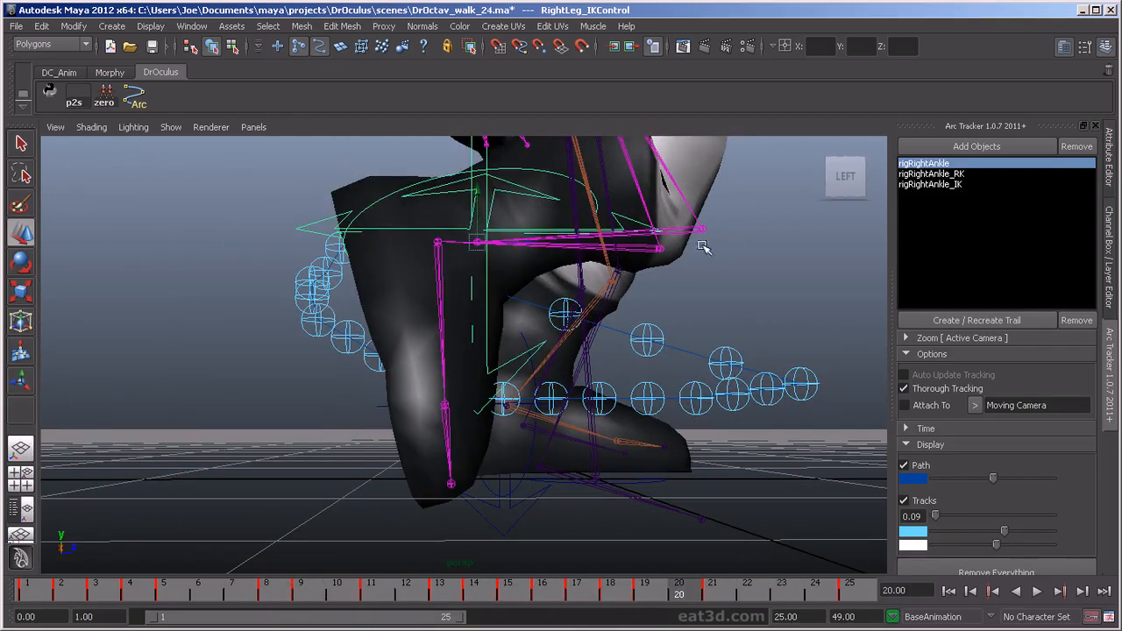
drag(479, 187, 474, 169)
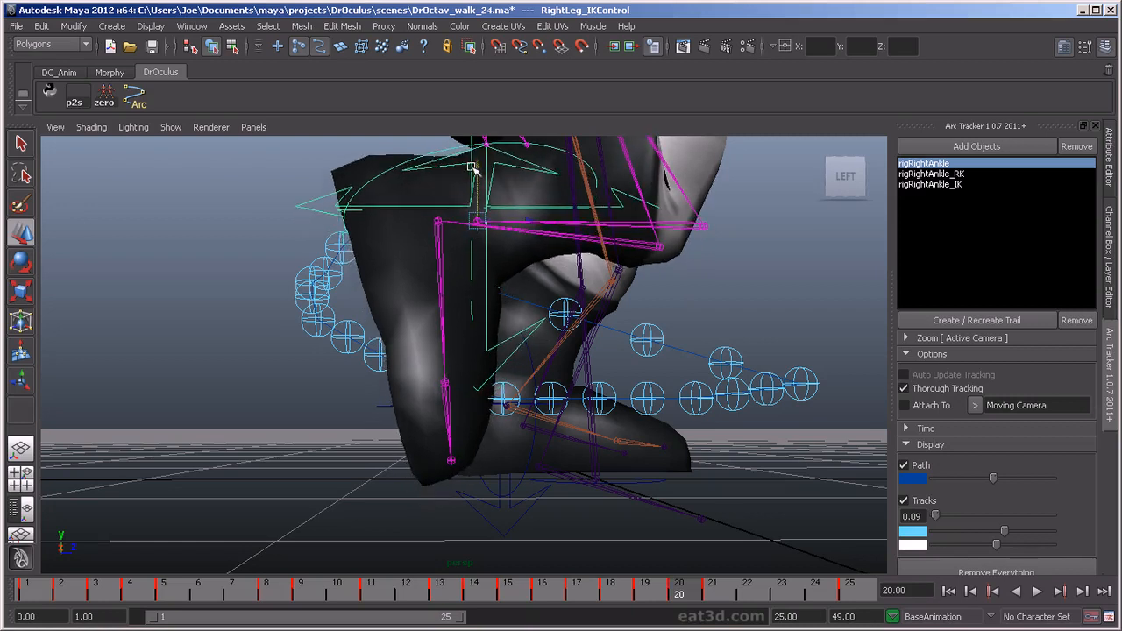
alt+drag(468, 272, 466, 266)
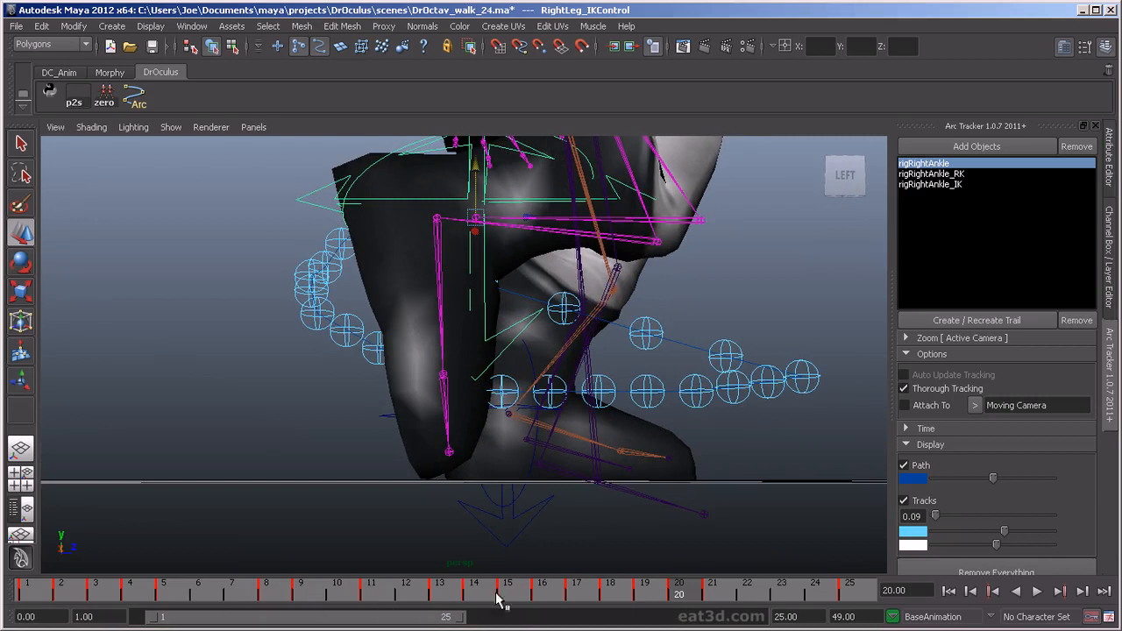
Recreate the Arc Tracker trail for rigRightAnkle and scrub from the early frames to frame 23 to check the forward swing.
drag(688, 604, 759, 618)
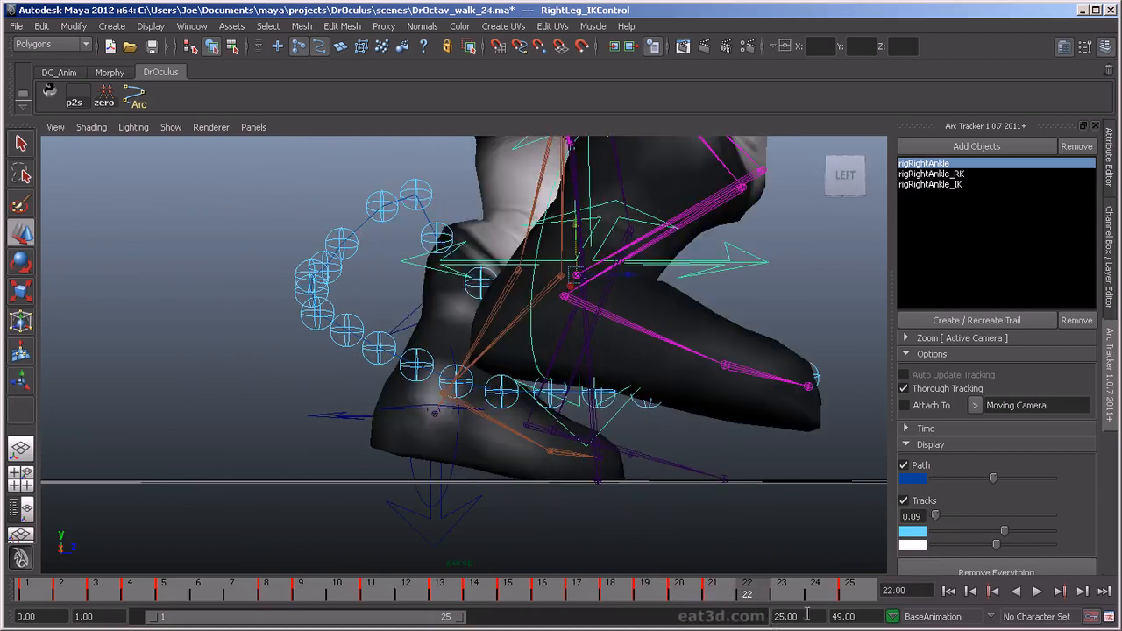
click(1110, 377)
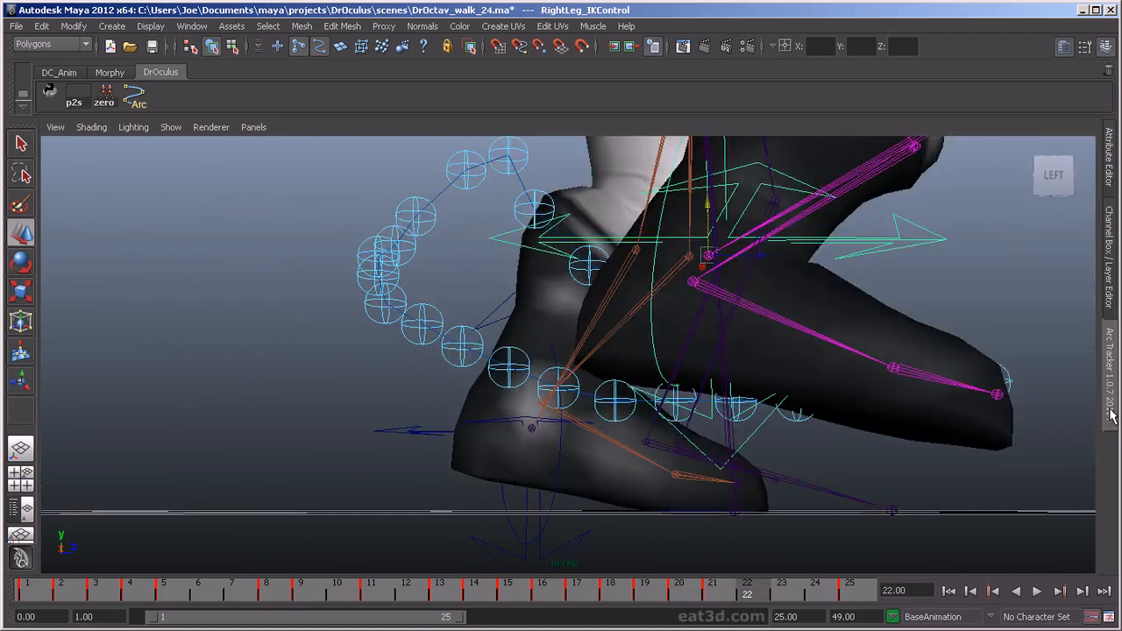
click(1111, 421)
click(968, 320)
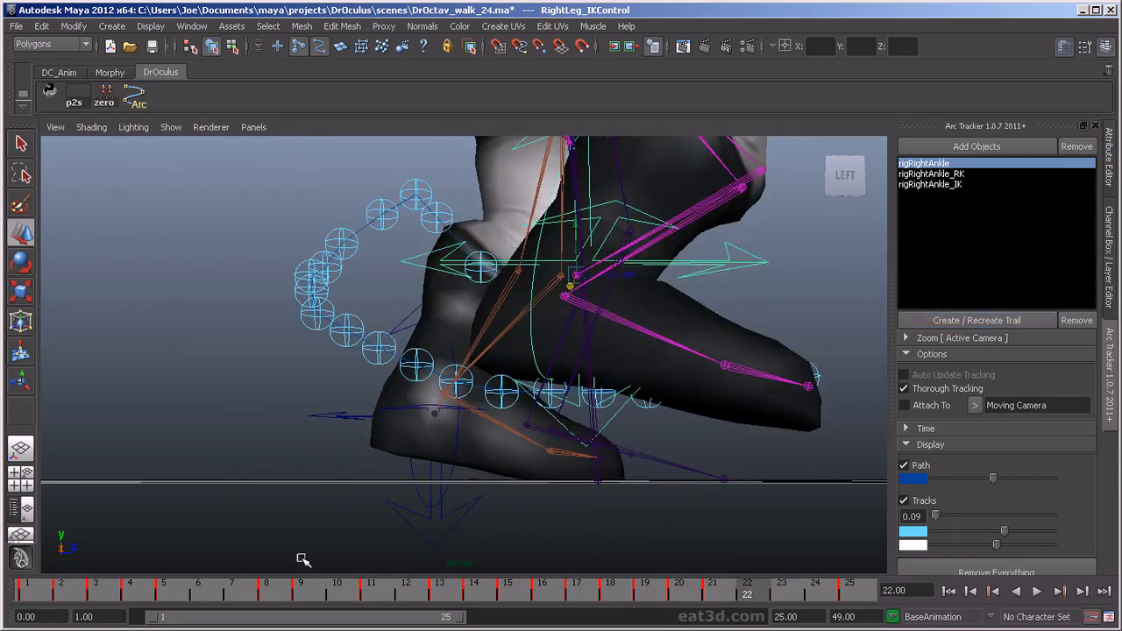
drag(137, 596, 780, 601)
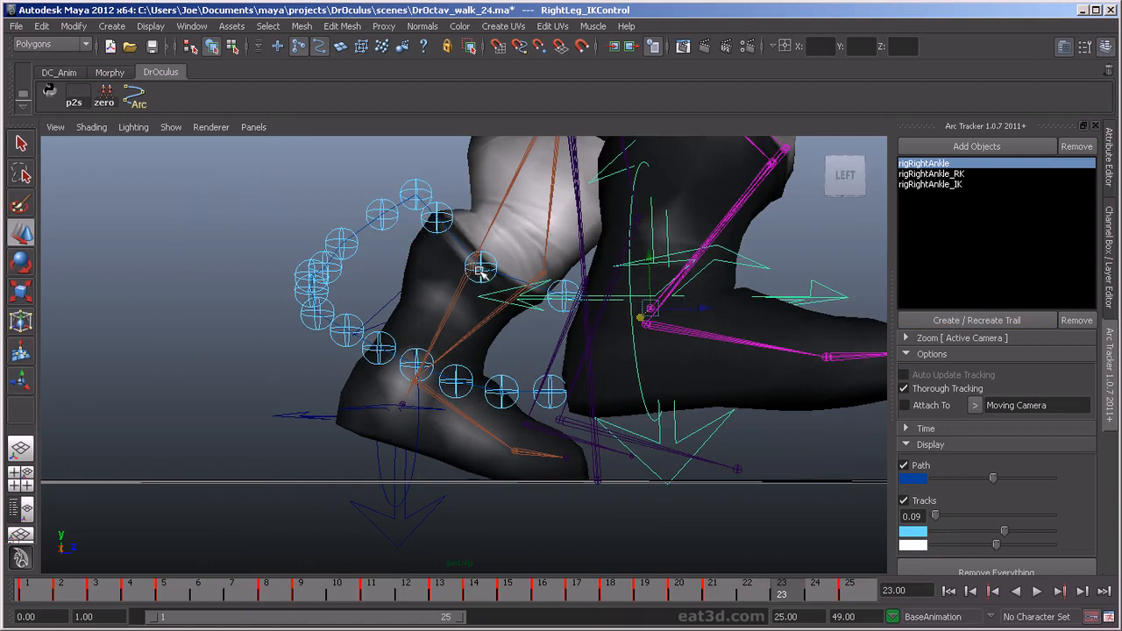
Raise RightLeg_IKControl and nudge it slightly backward at frame 21, and recreate the rigRightAnkle trail.
drag(246, 593, 711, 596)
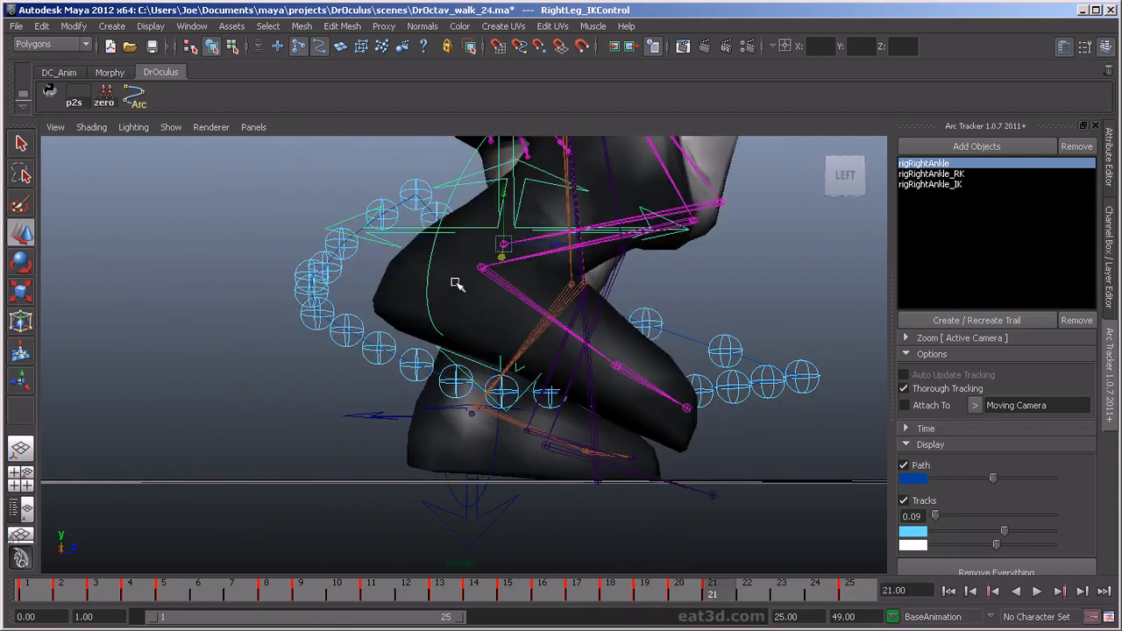
drag(502, 194, 498, 180)
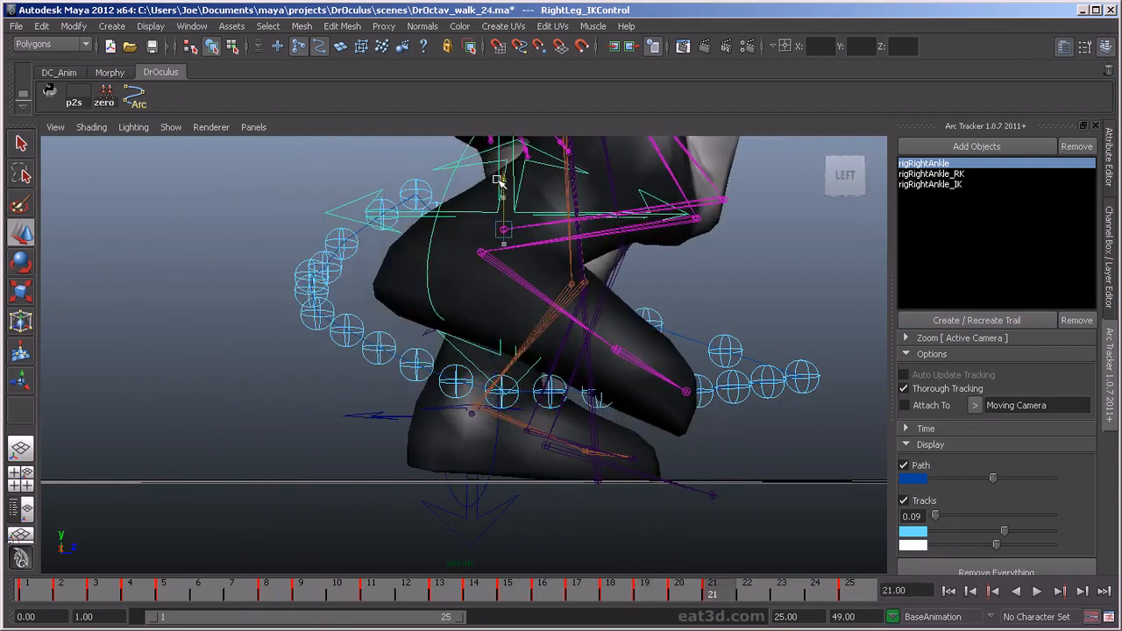
drag(559, 228, 553, 229)
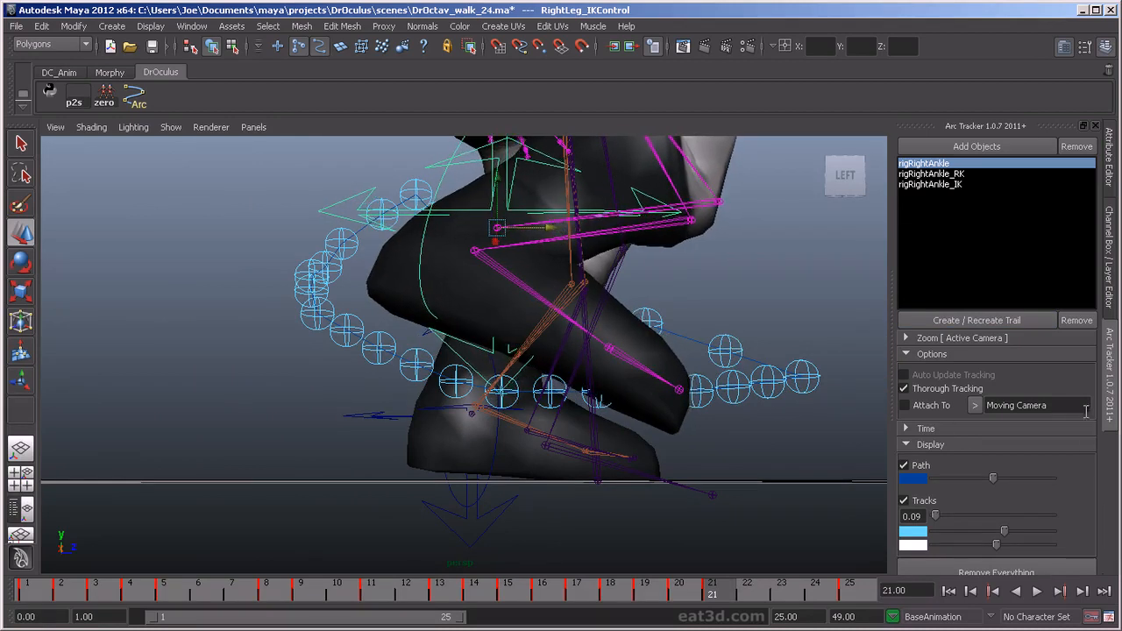
click(1106, 395)
click(1106, 399)
click(981, 321)
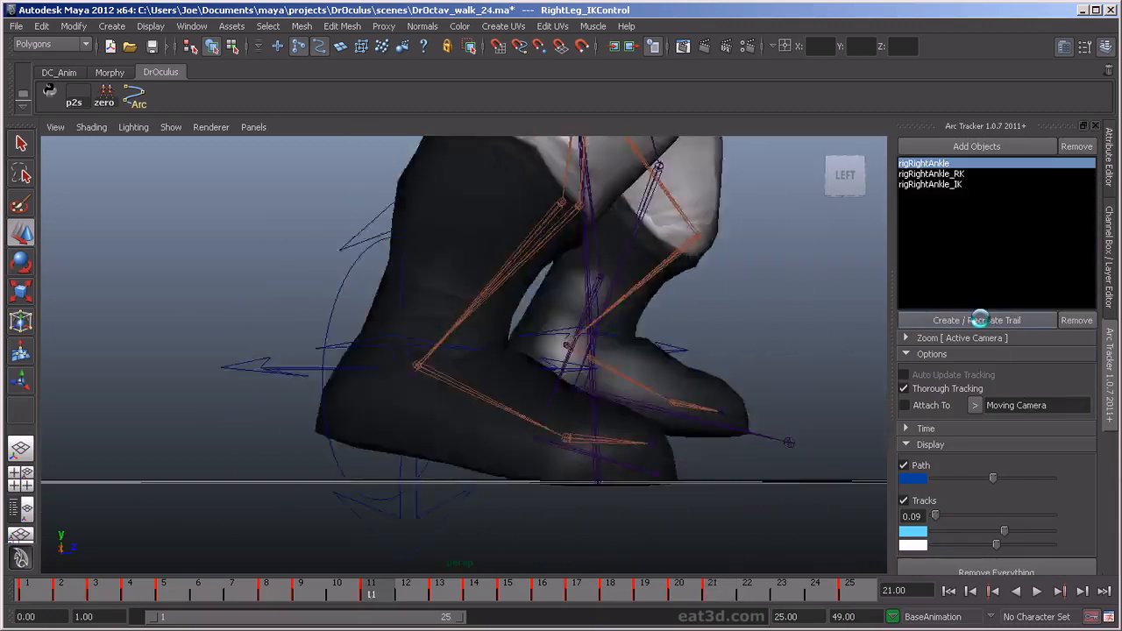
Lower RightLeg_IKControl slightly at frame 19 to round the top of the arc, and recreate the rigRightAnkle trail.
drag(88, 589, 644, 589)
drag(444, 171, 446, 180)
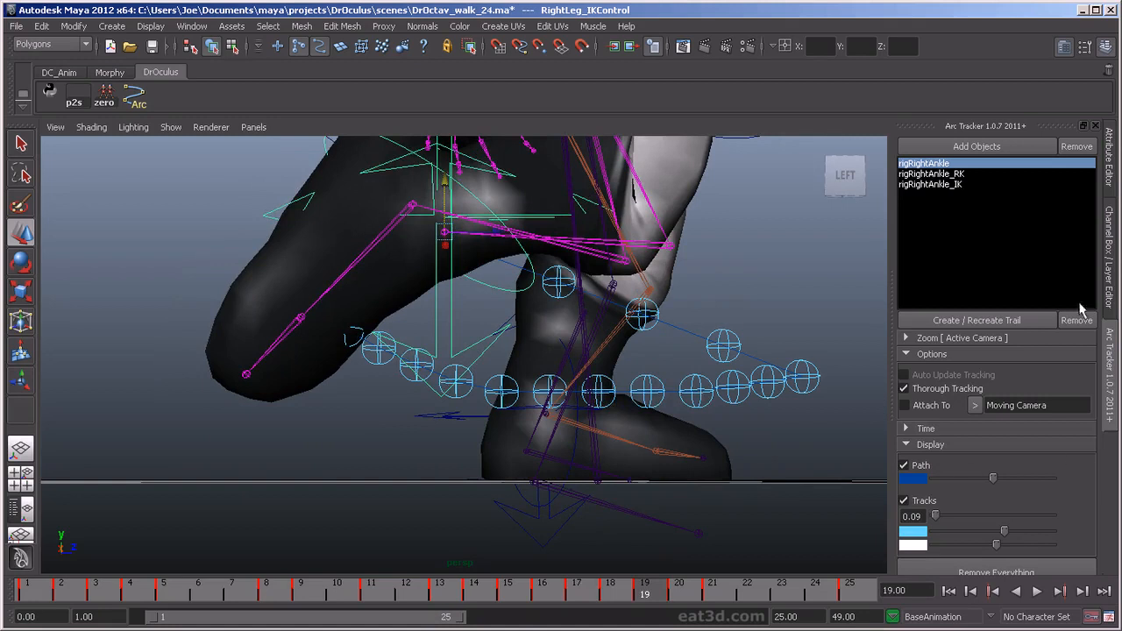
drag(61, 585, 197, 589)
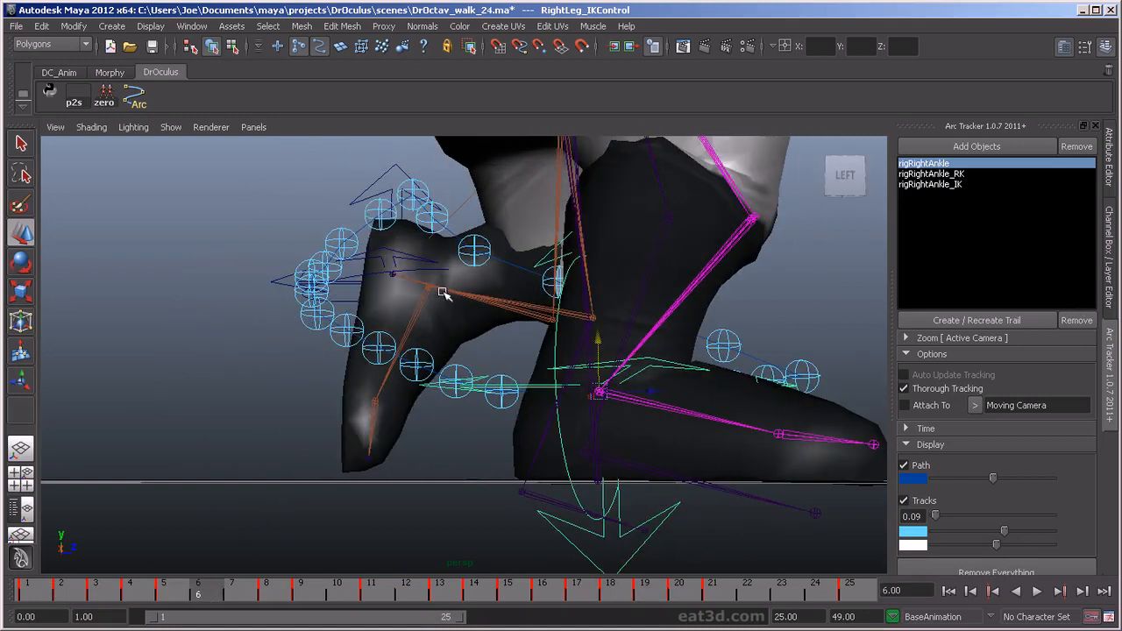
click(1007, 321)
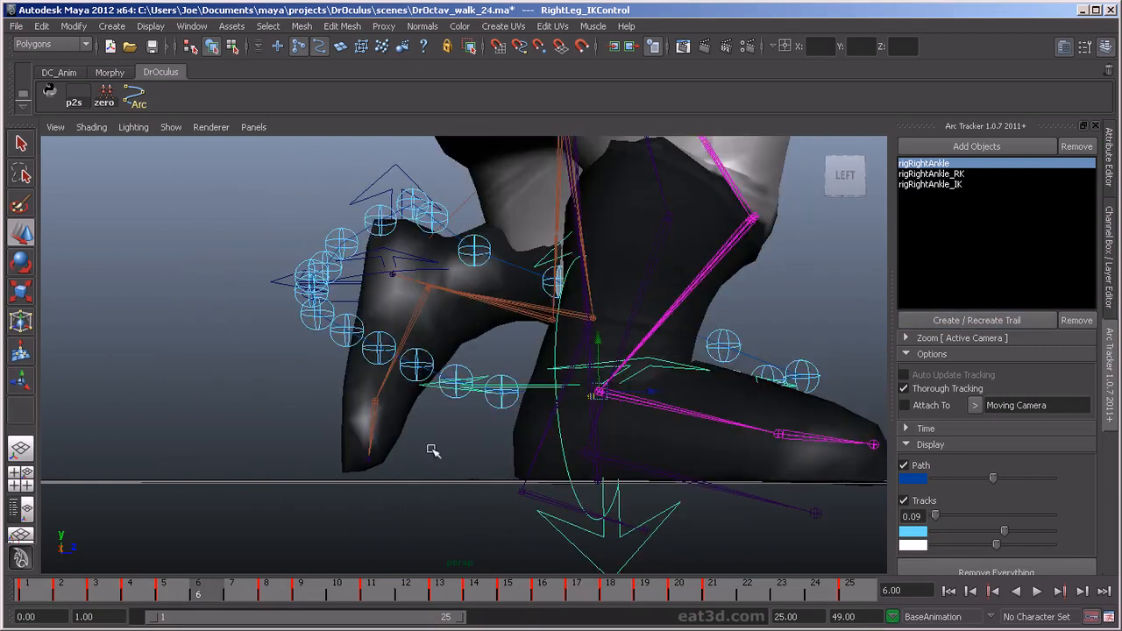
Scrub through the full 25-frame cycle to review the foot's motion against the updated ankle trail.
drag(28, 596, 855, 627)
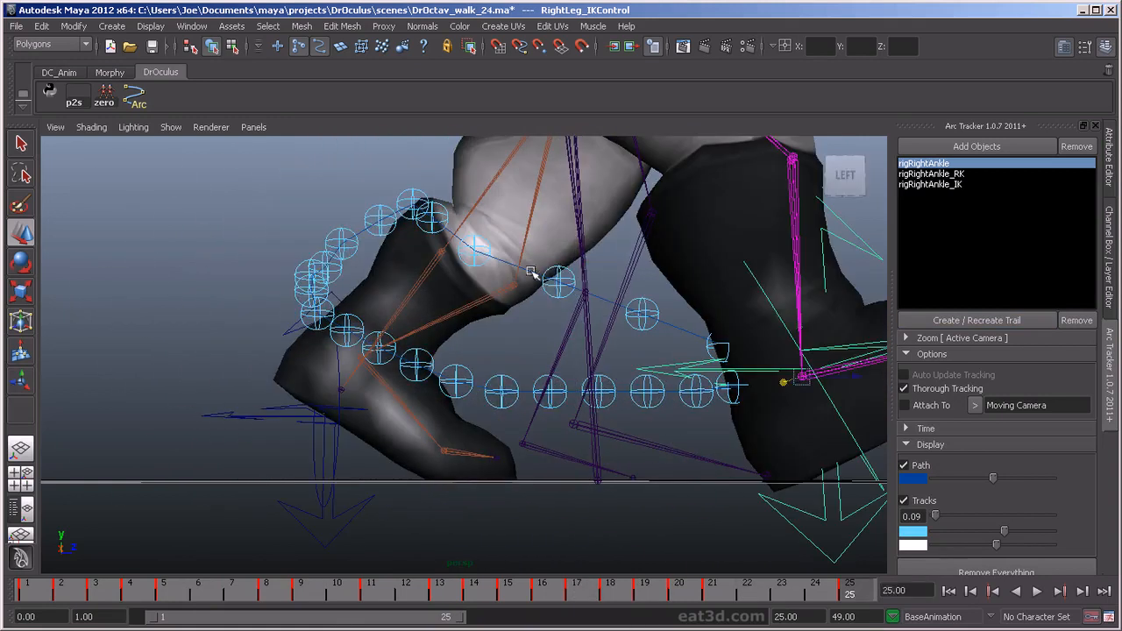
click(130, 591)
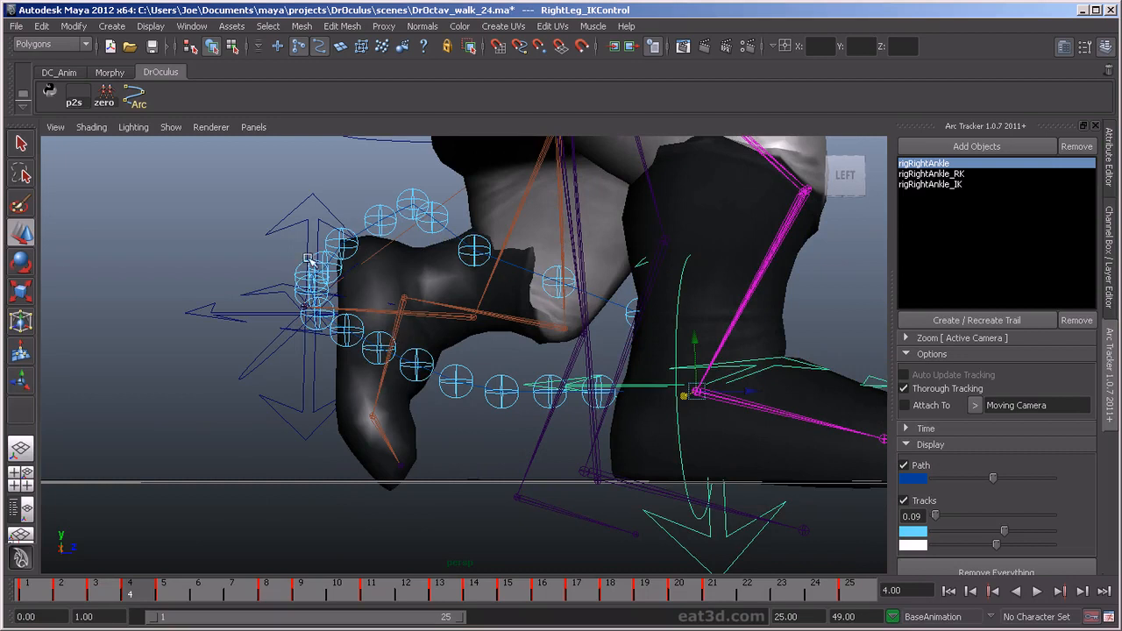
drag(132, 592, 439, 628)
Frame the whole character in the view and hide the Rig_Controls and Rig_Skeleton layers.
scroll(575, 509, down, 8)
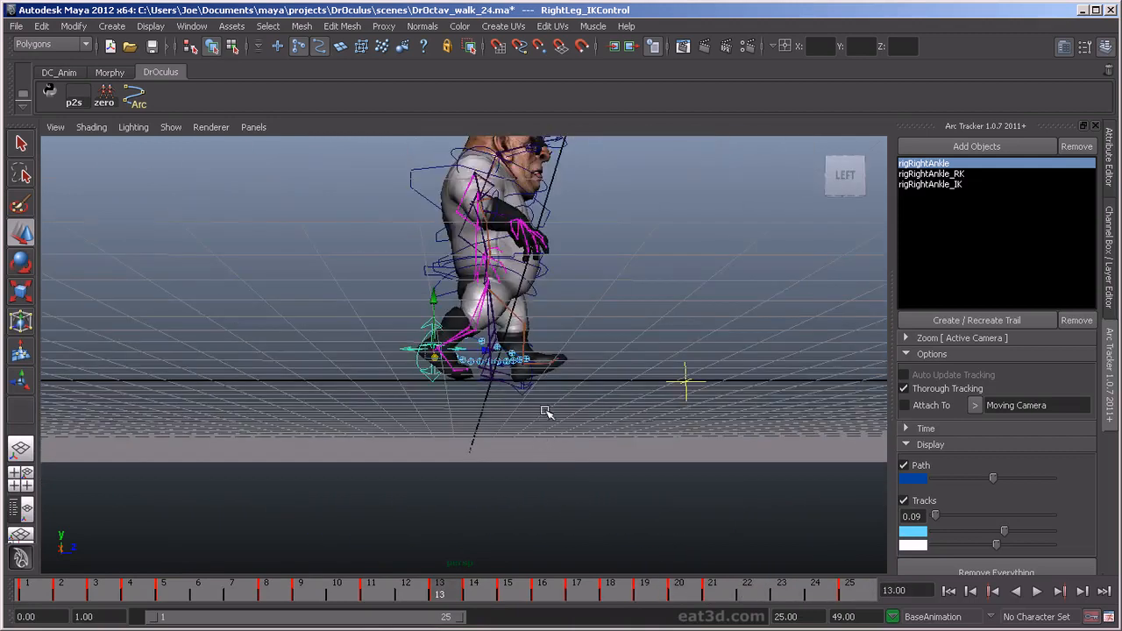
alt+drag(545, 412, 533, 438)
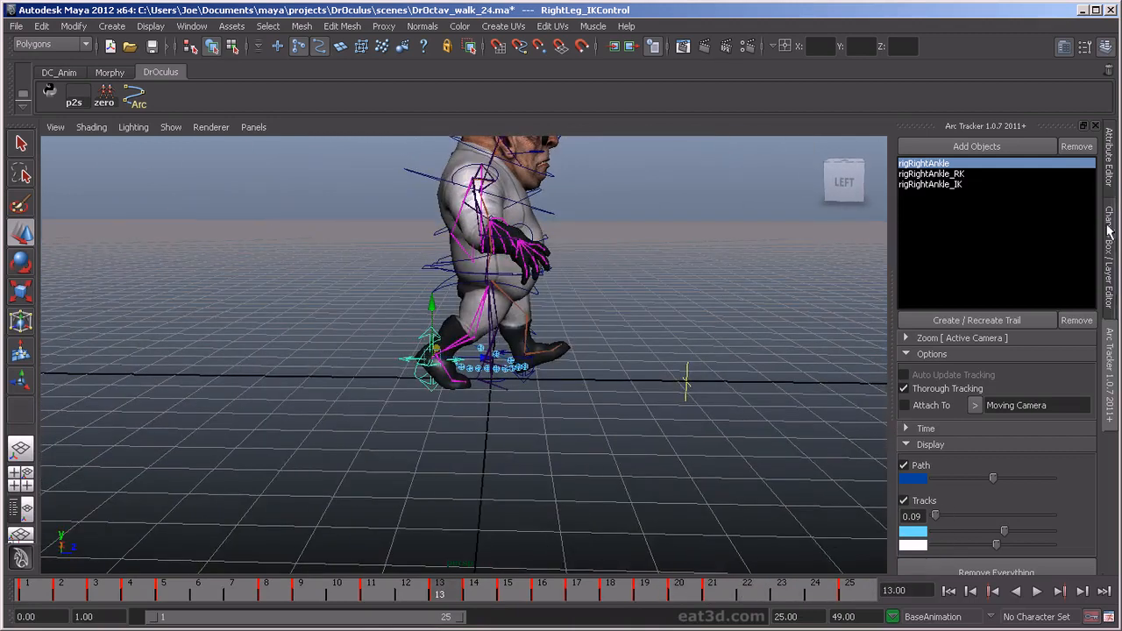
click(1109, 230)
click(934, 530)
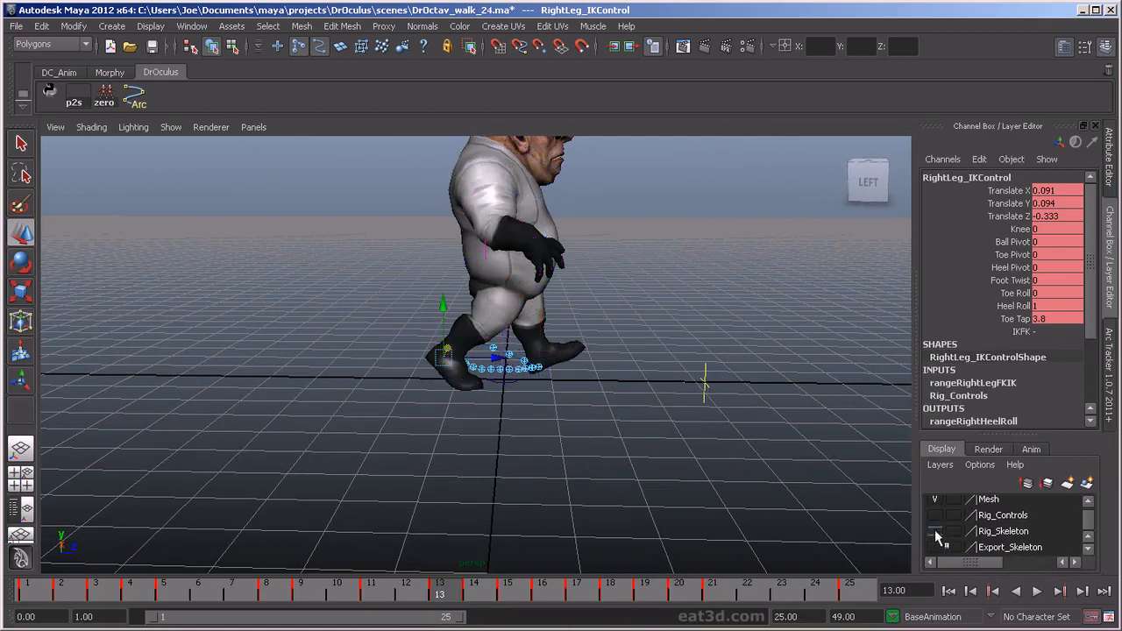
Play the walk cycle on the full character from the side, and stop playback at frame 18 to inspect the right foot.
alt+drag(633, 358, 621, 386)
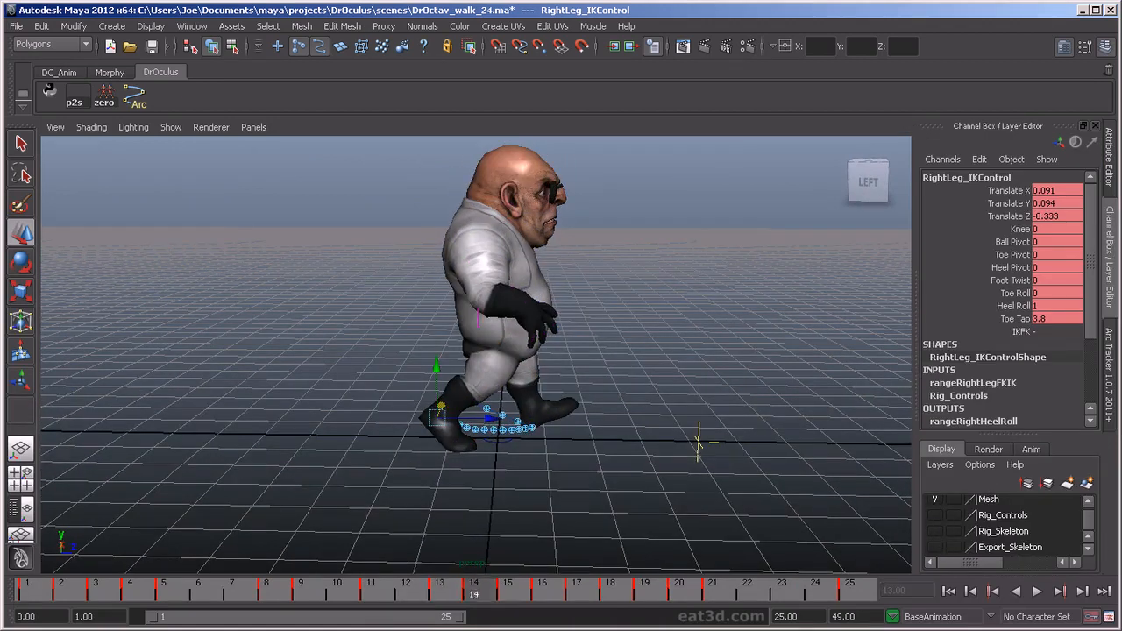
key(alt+v)
alt+drag(656, 476, 651, 459)
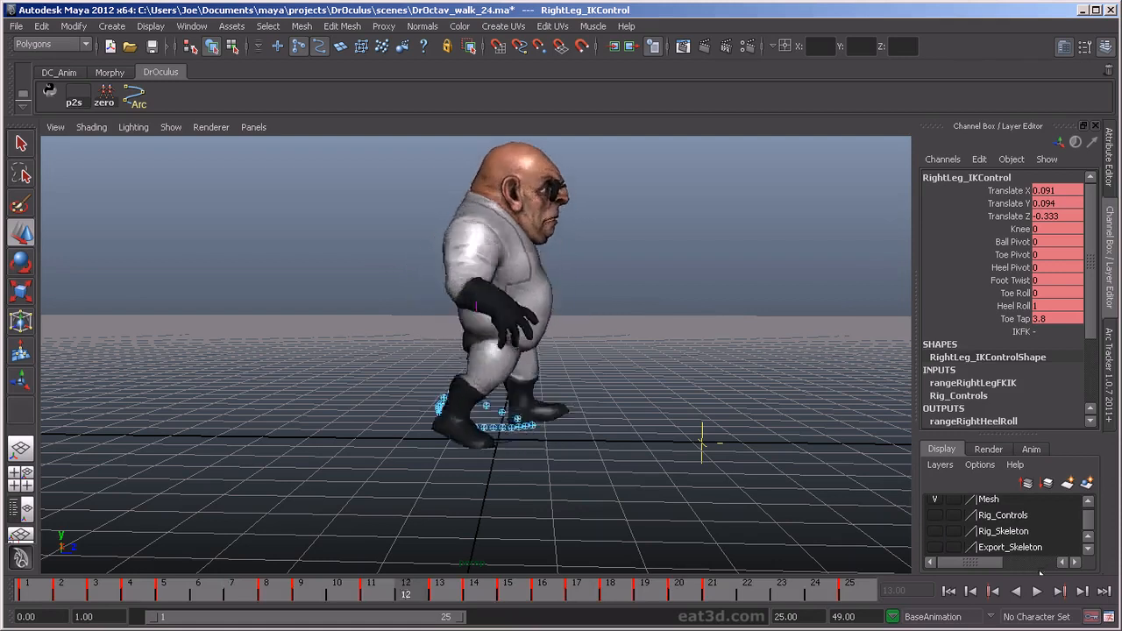
key(alt+v)
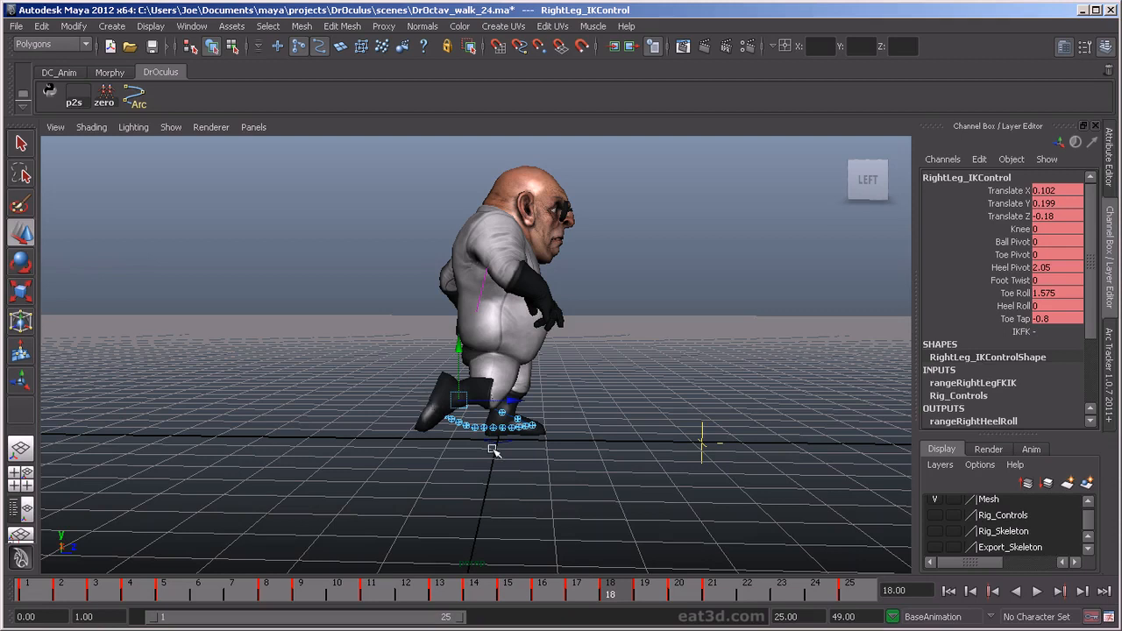
scroll(495, 451, up, 2)
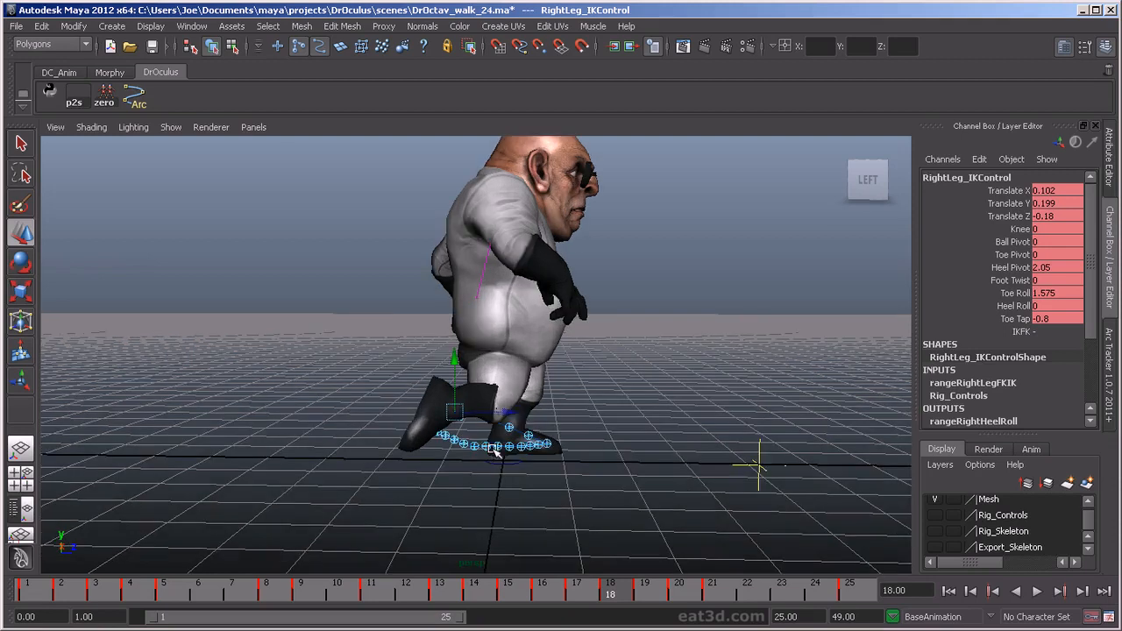
alt+drag(526, 456, 576, 453)
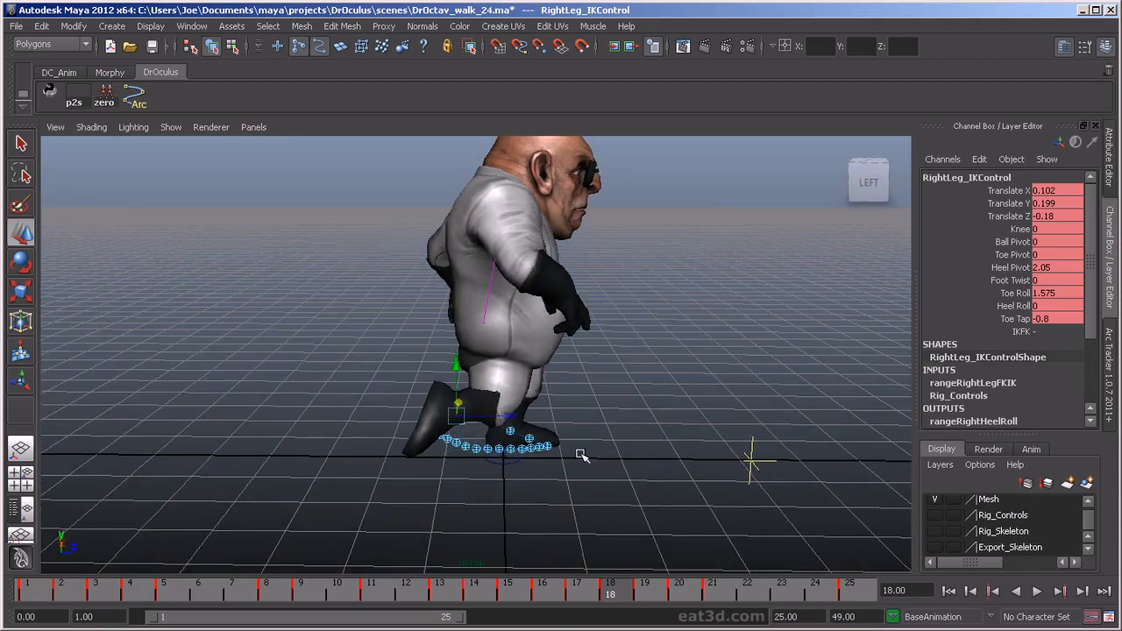